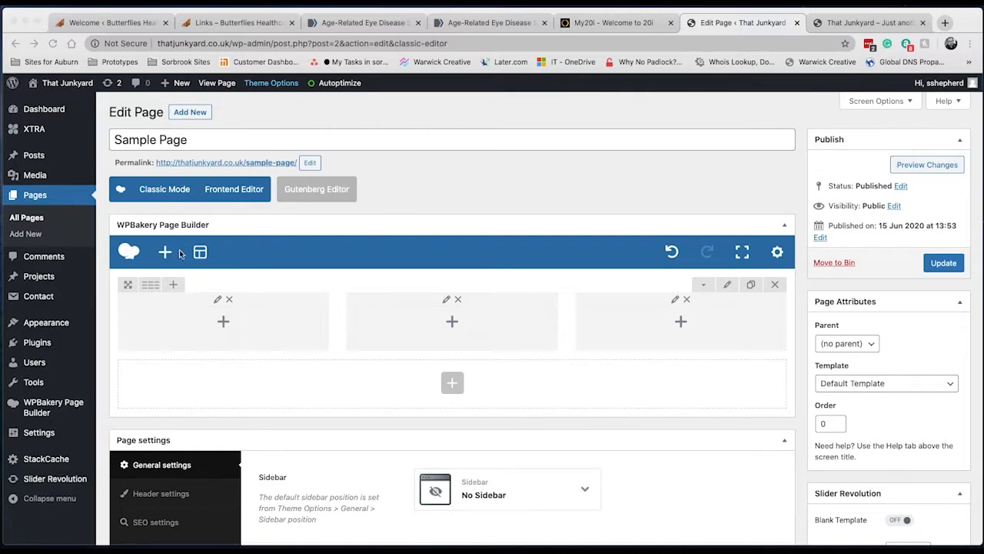
Add a Stylish List element to the first column of the three-column row
left_click(225, 328)
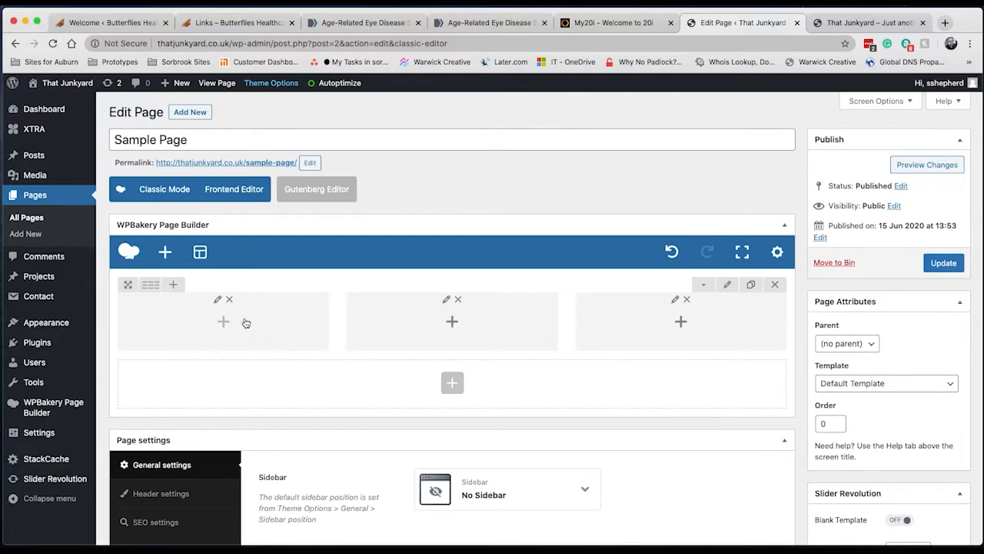
left_click(222, 323)
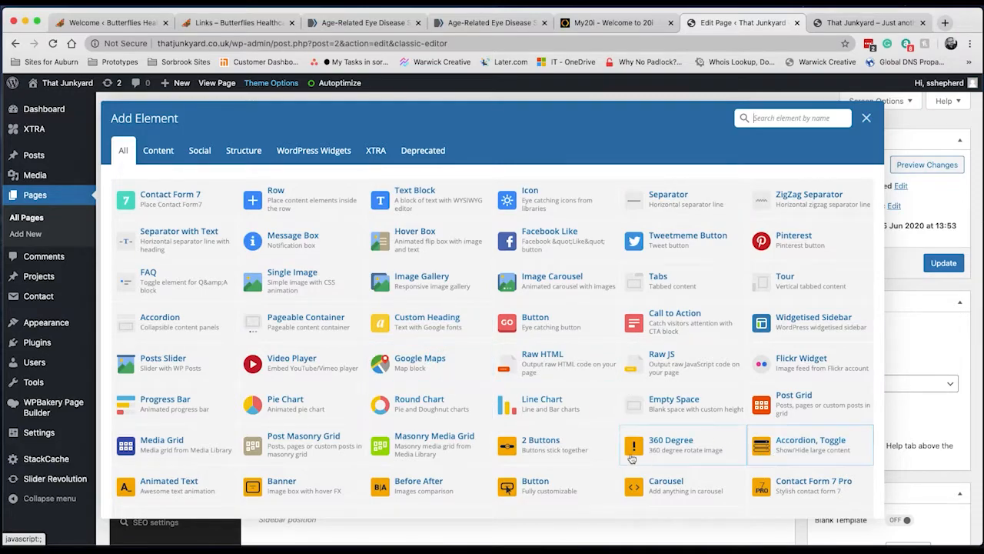
scroll(538, 450, "down", 3)
scroll(560, 450, "down", 5)
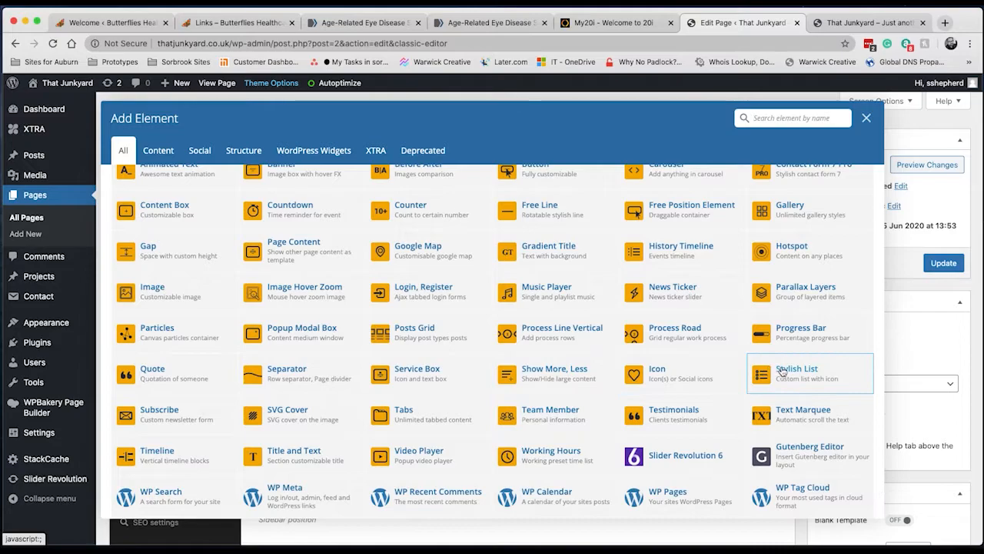
left_click(783, 371)
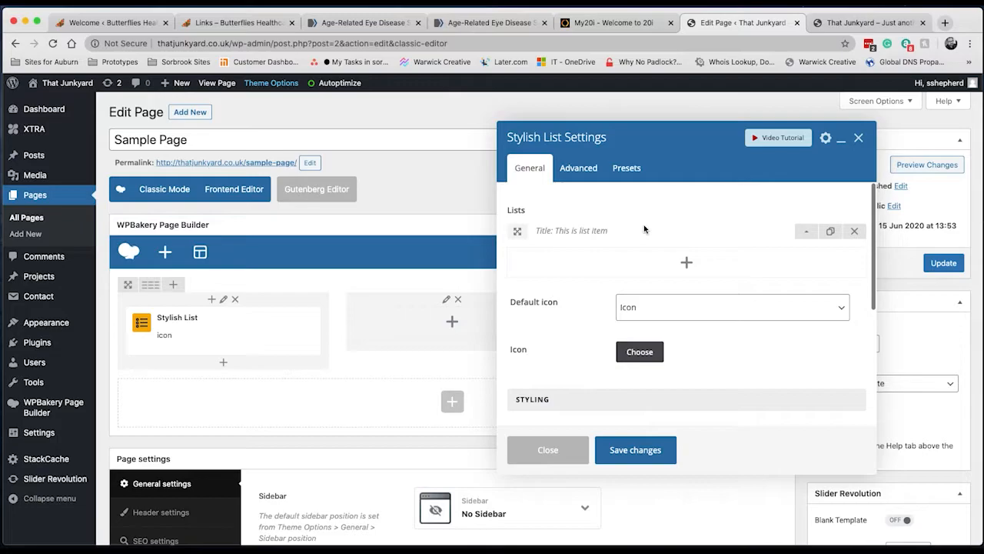
Expand the default list item and set its title to "Item 1", leaving the subtitle empty
left_click(809, 232)
left_click(809, 233)
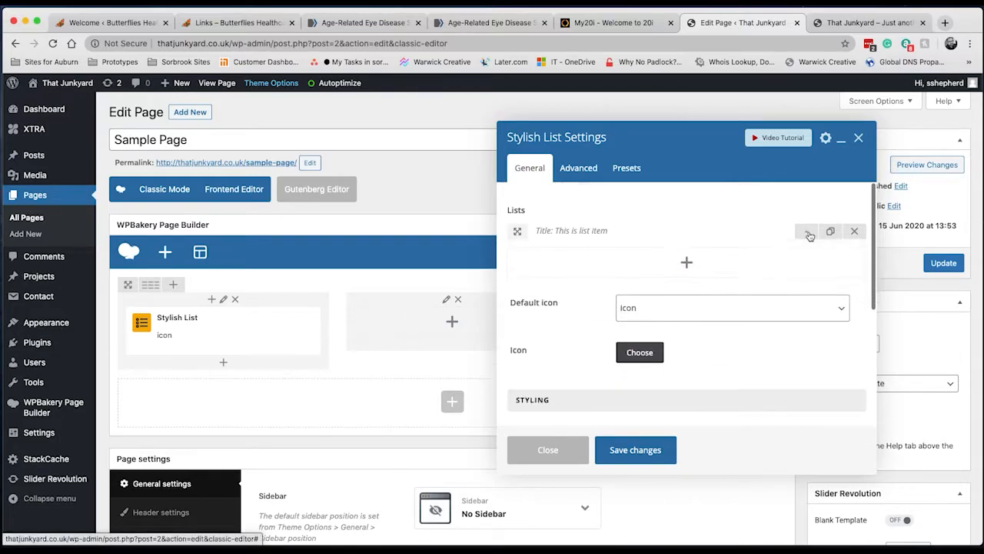
left_click(809, 233)
left_click(685, 261)
left_click_drag(686, 261, 584, 261)
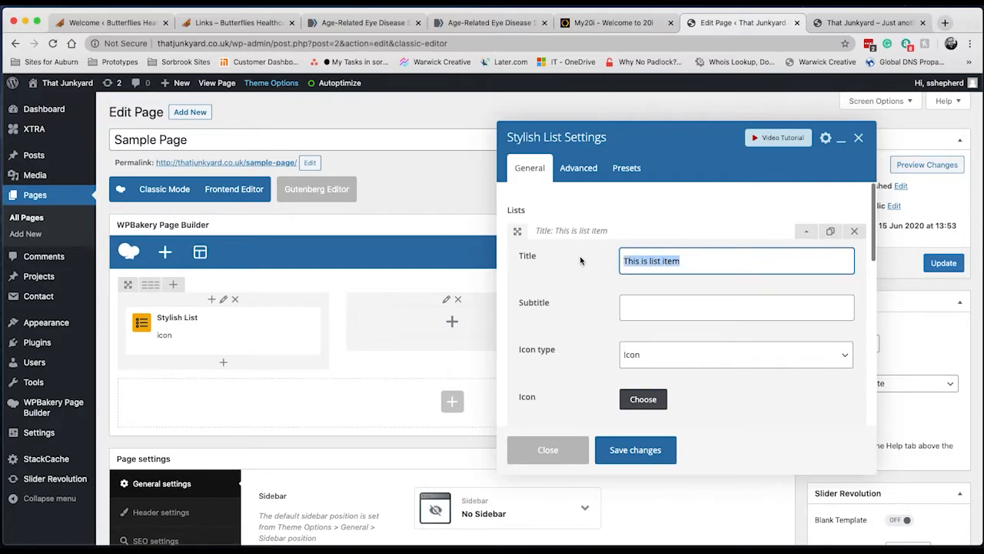
type("Item 1")
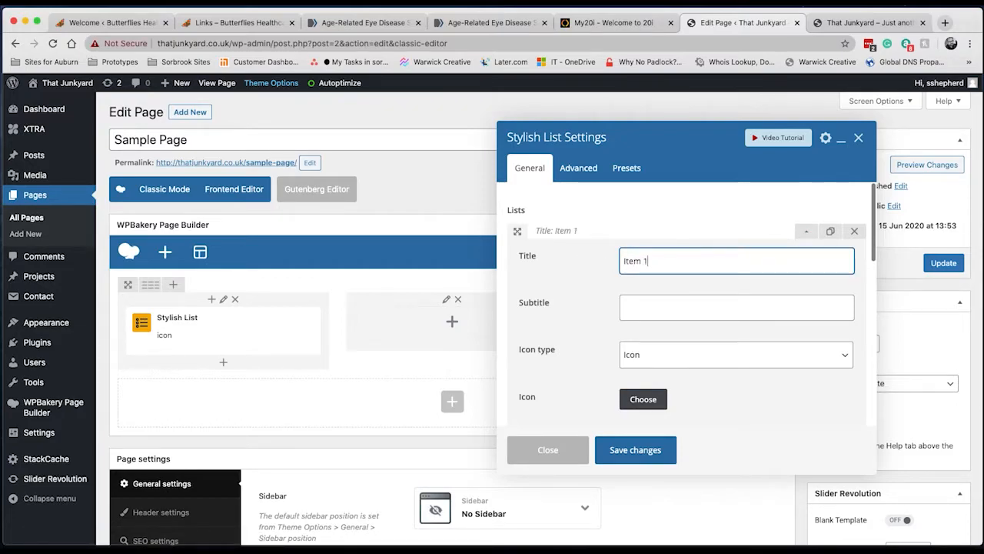
left_click(655, 308)
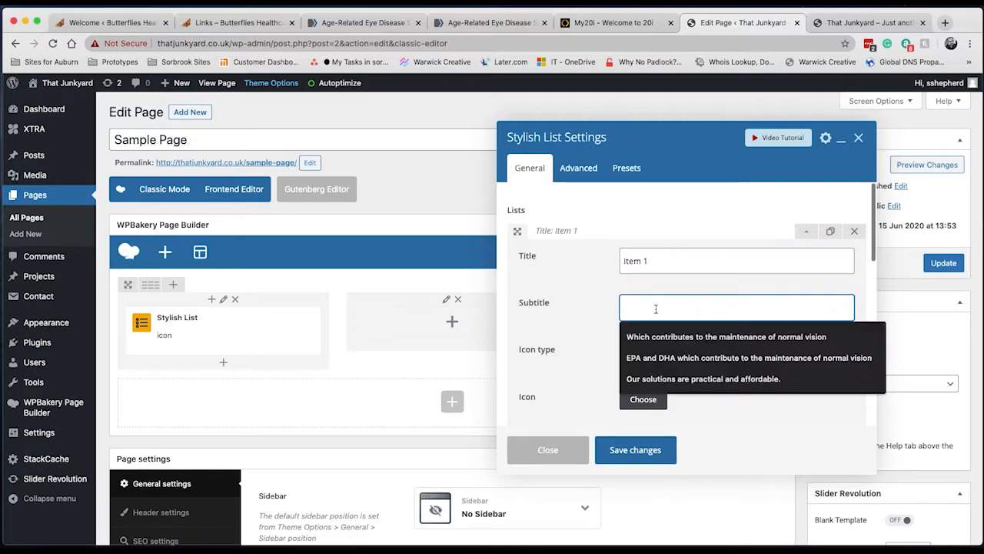
left_click(701, 259)
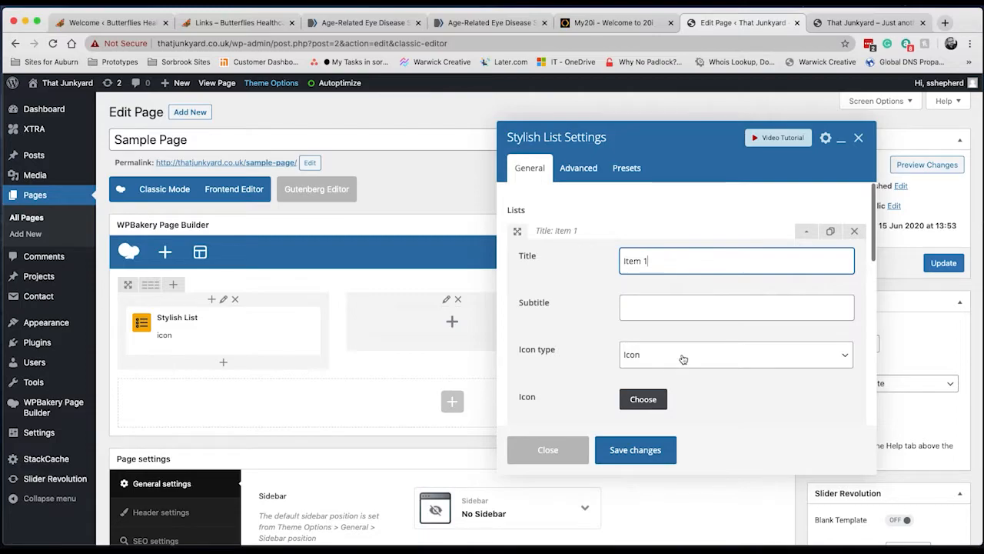
Search the icon library for "key" and assign the key icon to the list item
scroll(683, 358, "down", 2)
left_click(654, 309)
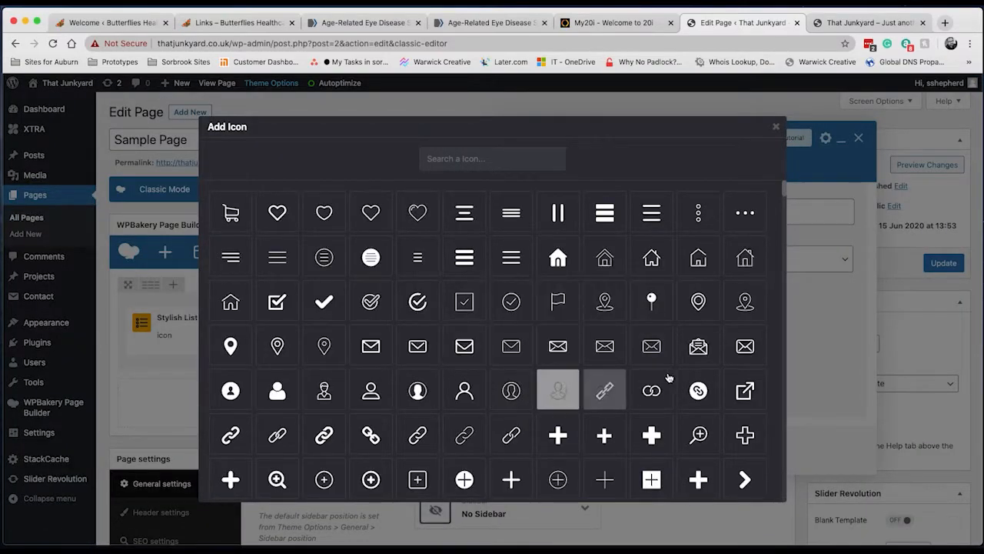
left_click(522, 160)
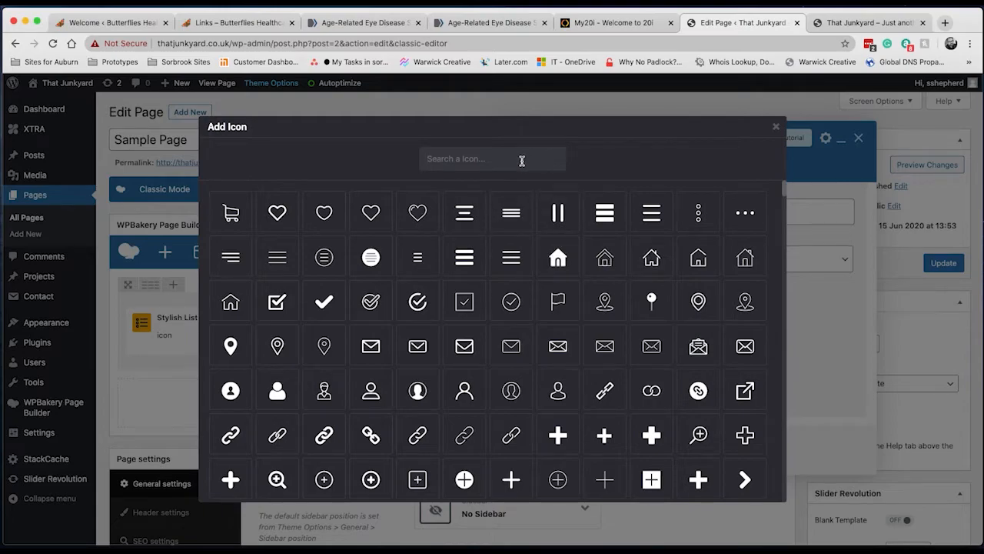
type("key")
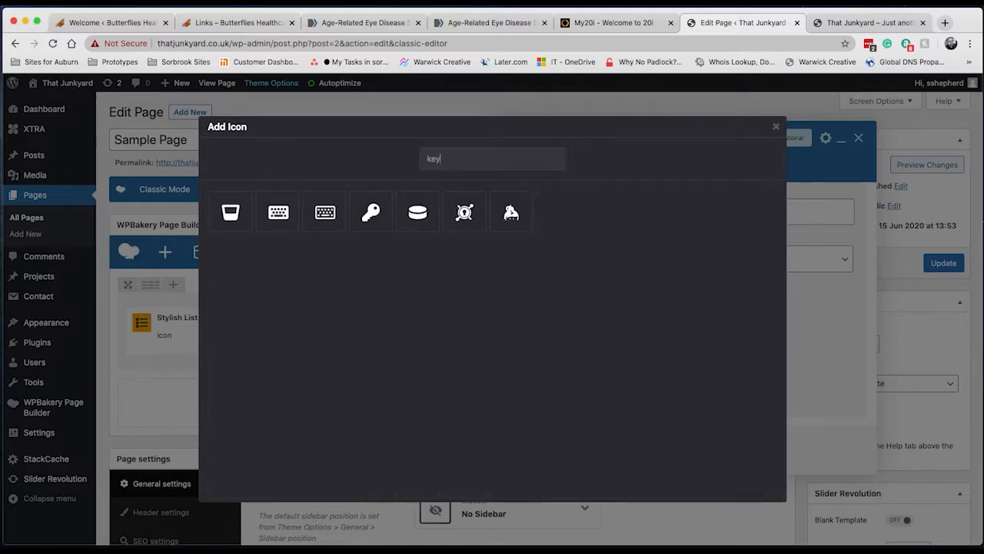
left_click(371, 213)
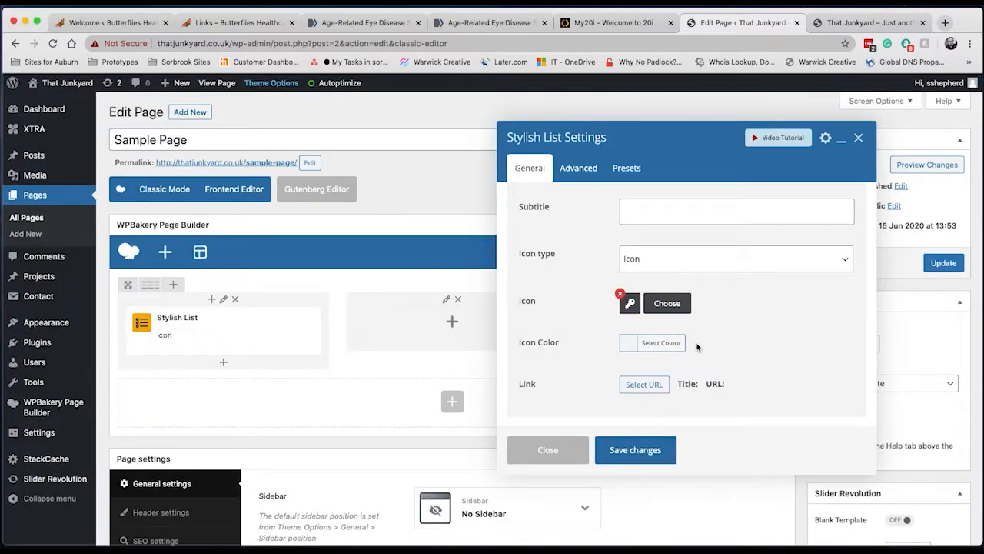
Set the list item's icon colour to red, about #e80707
left_click(658, 343)
scroll(681, 384, "down", 2)
left_click(705, 342)
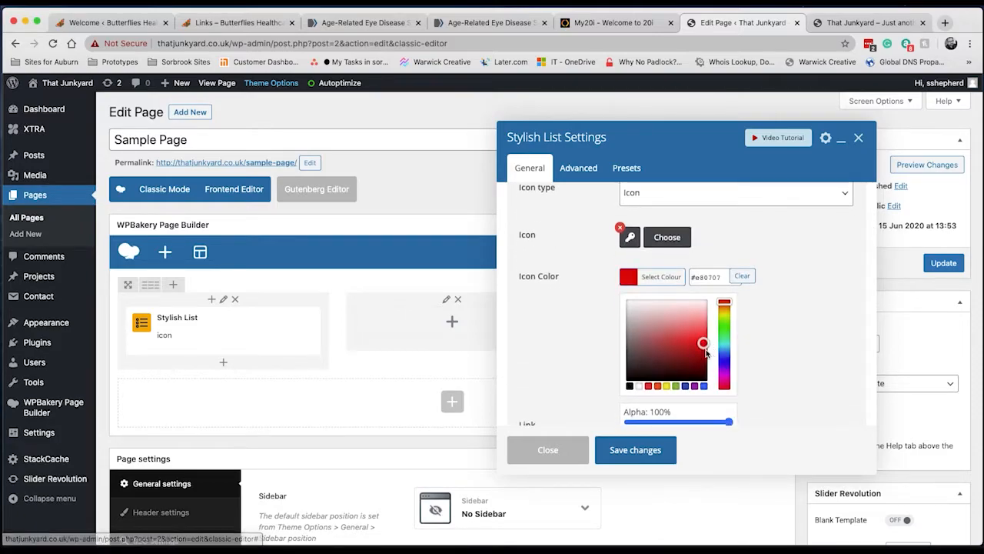
left_click(769, 324)
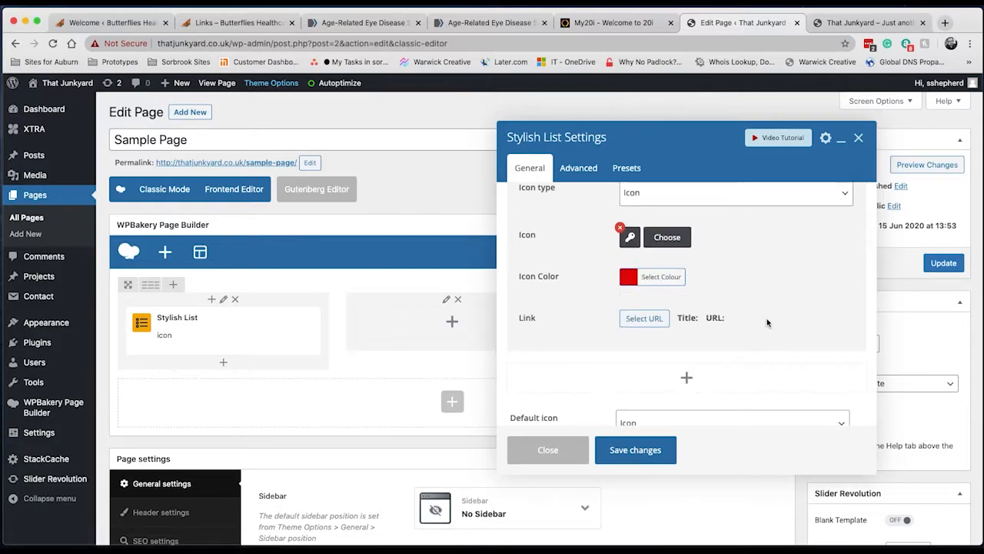
left_click(643, 322)
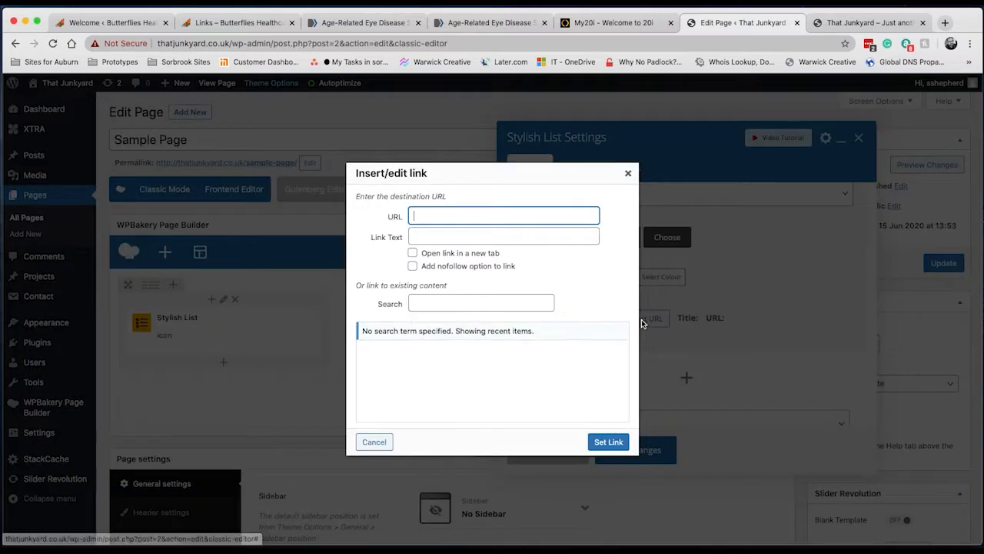
left_click(439, 215)
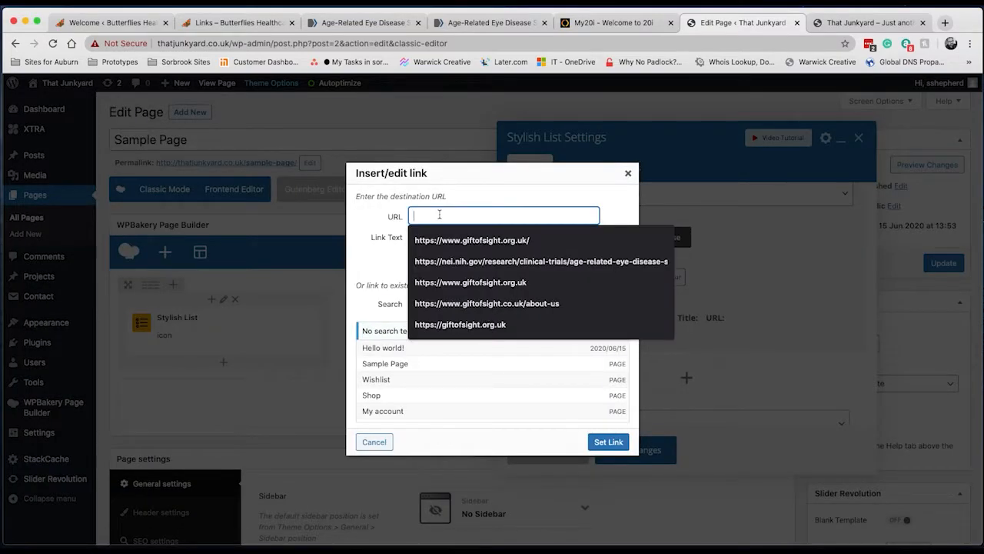
type("ht")
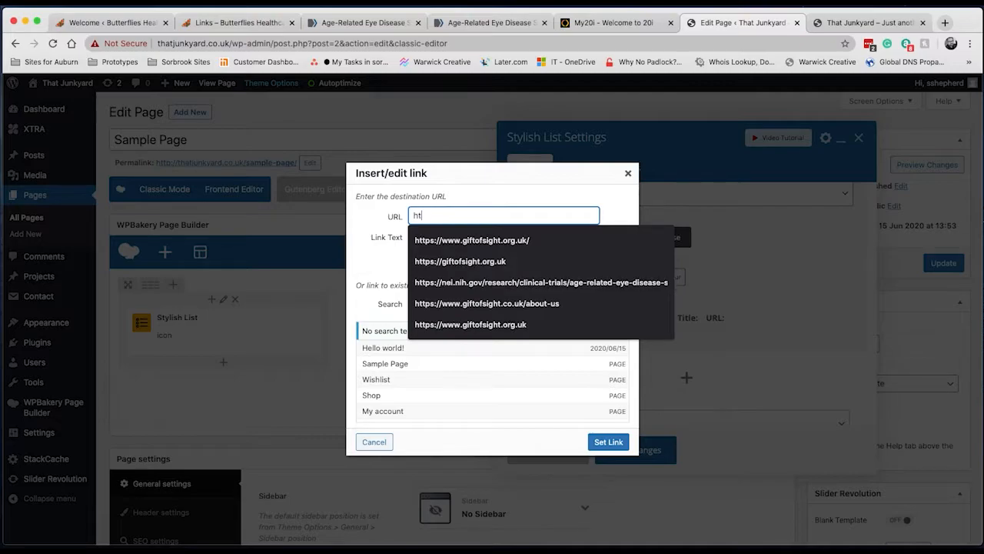
type("tps://sorbrook.com")
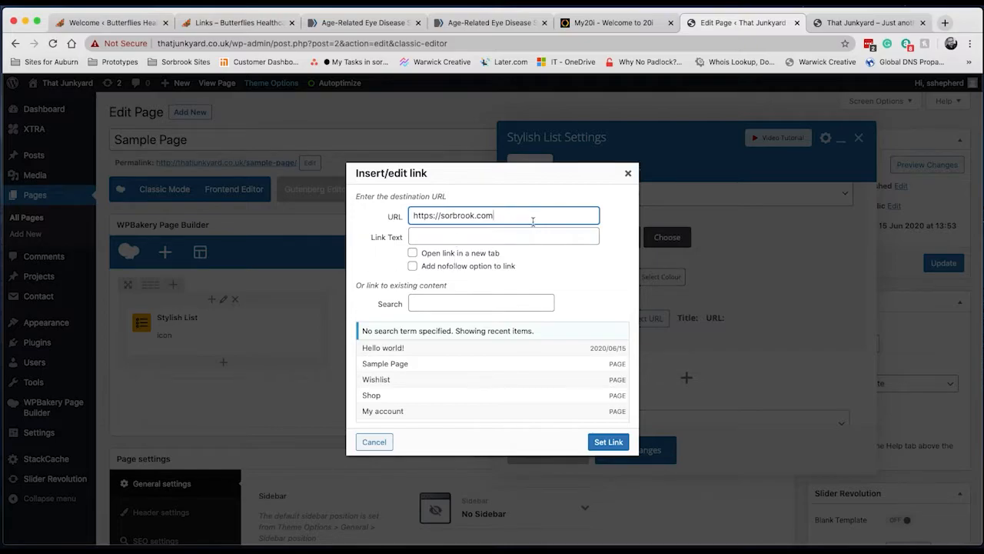
left_click(439, 259)
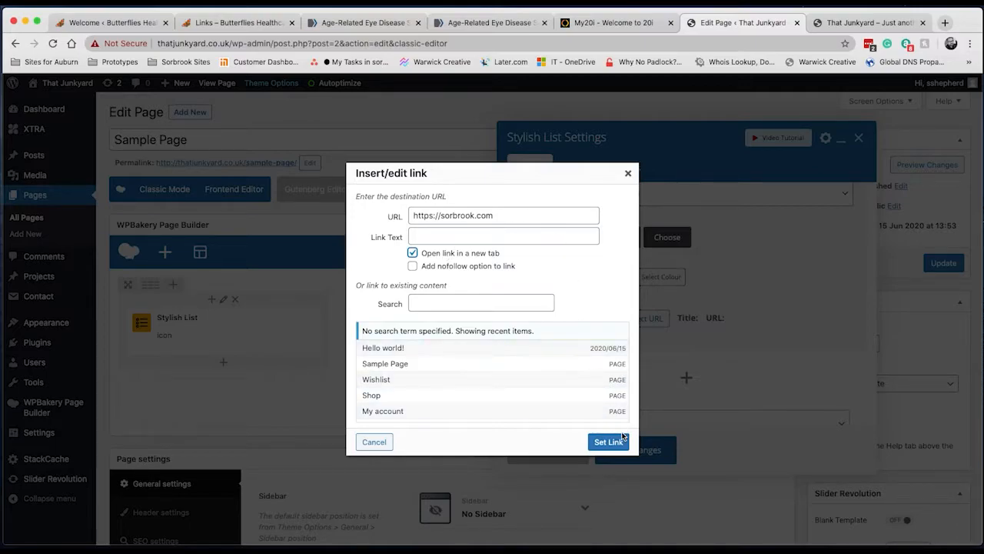
left_click(609, 443)
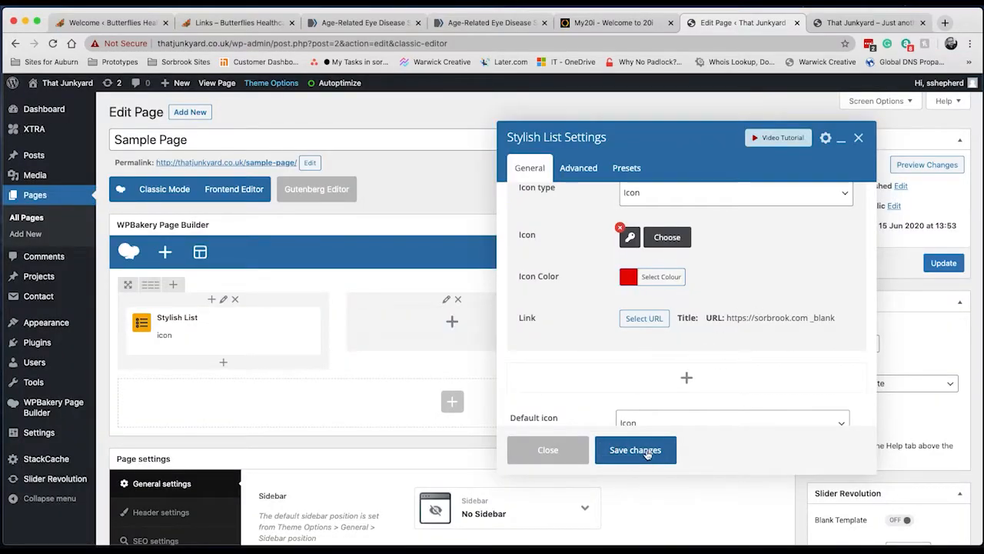
left_click(635, 450)
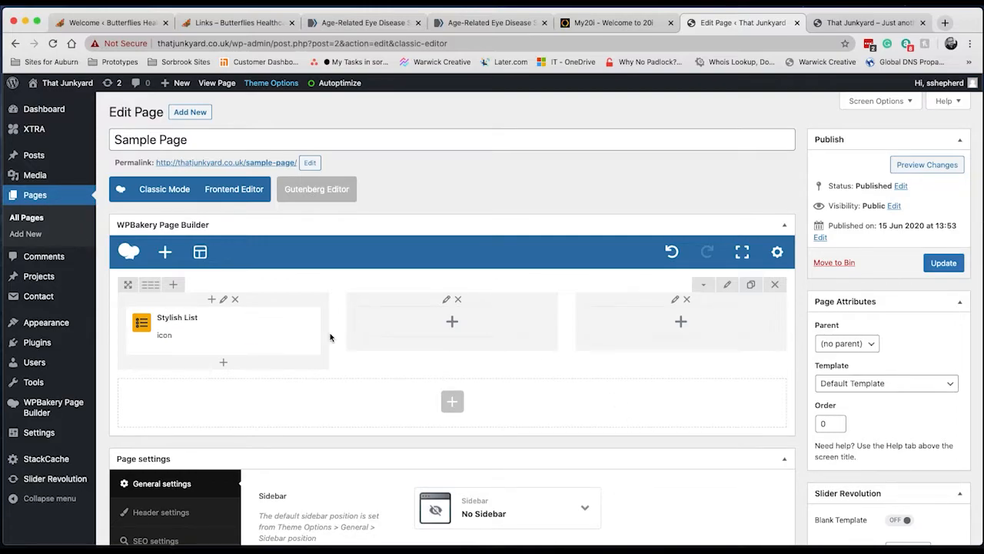
Open the Sample Page permalink in a new browser tab and view the published page
right_click(263, 162)
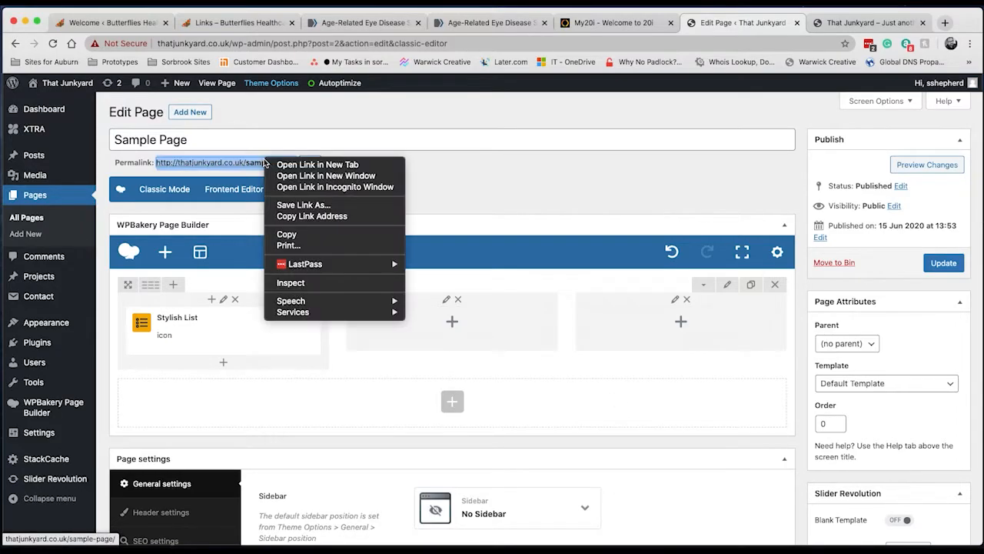
left_click(305, 166)
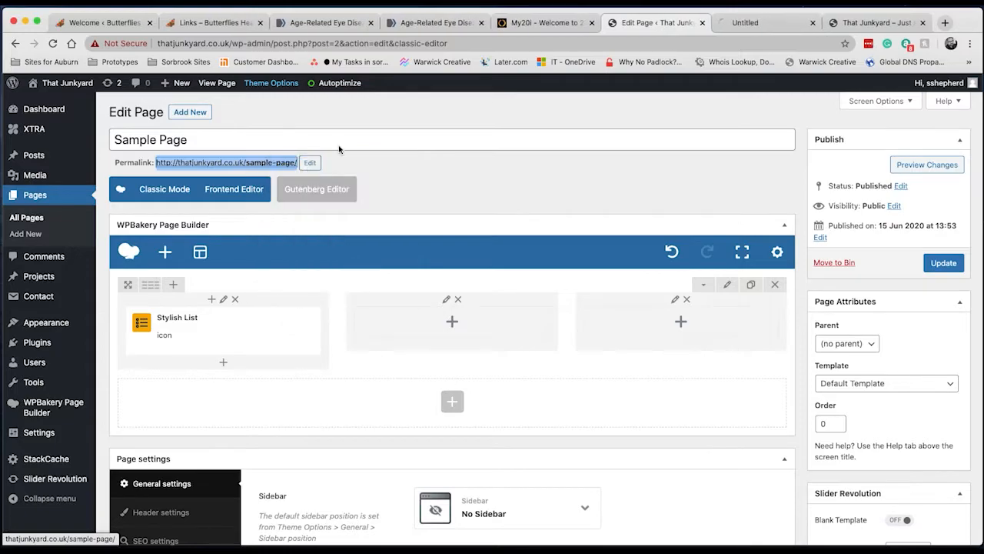
left_click(774, 27)
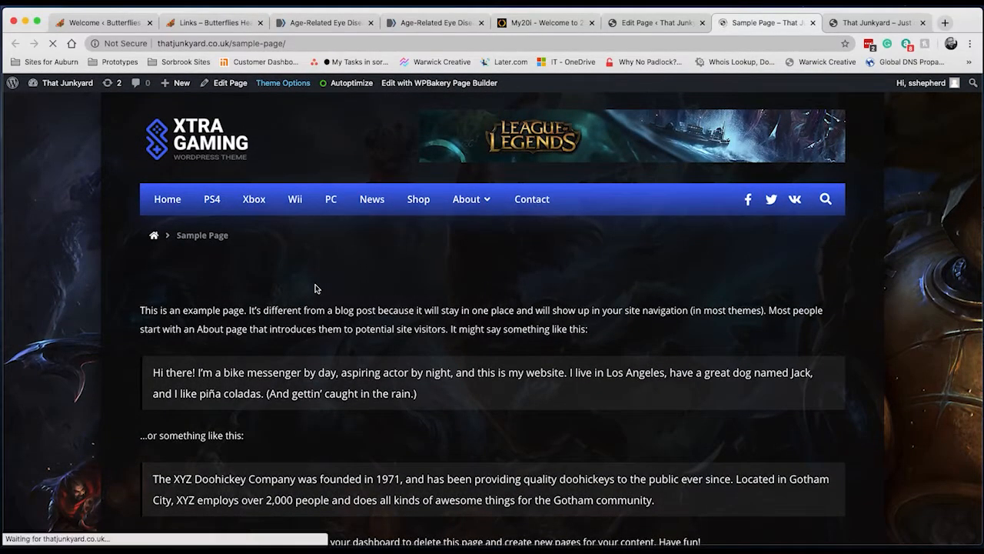
Update the Sample Page in the editor and reload its published version in the other browser tab
left_click(650, 23)
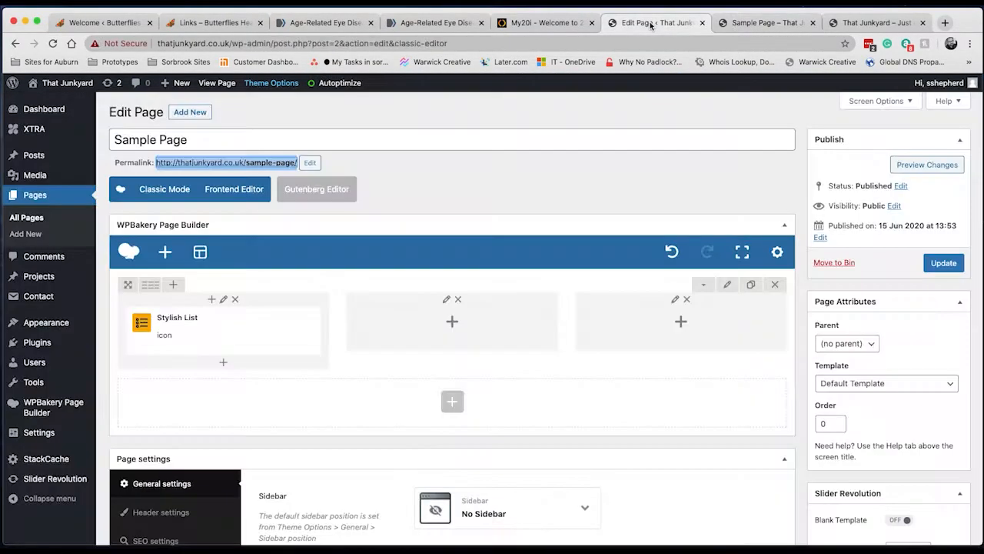
left_click(946, 264)
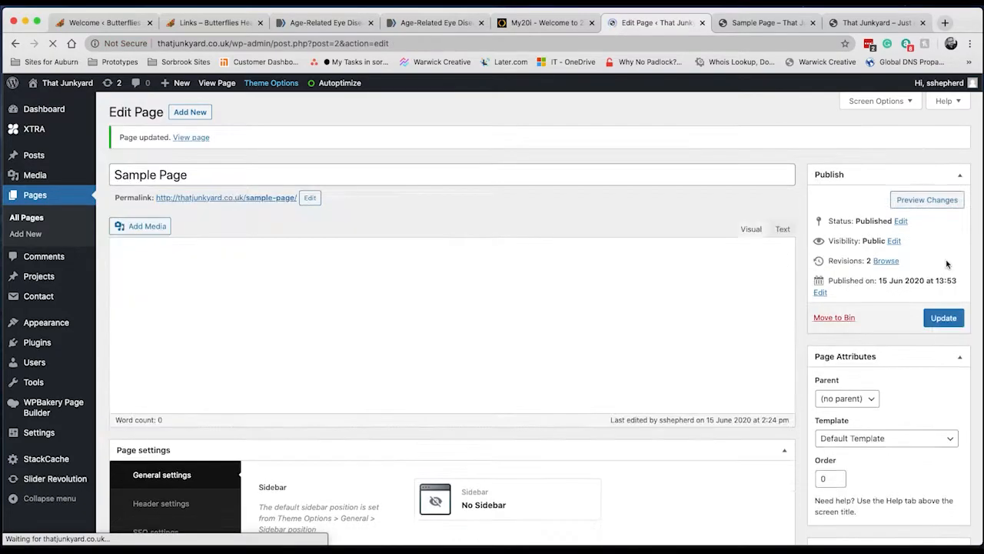
left_click(767, 23)
key("super+r")
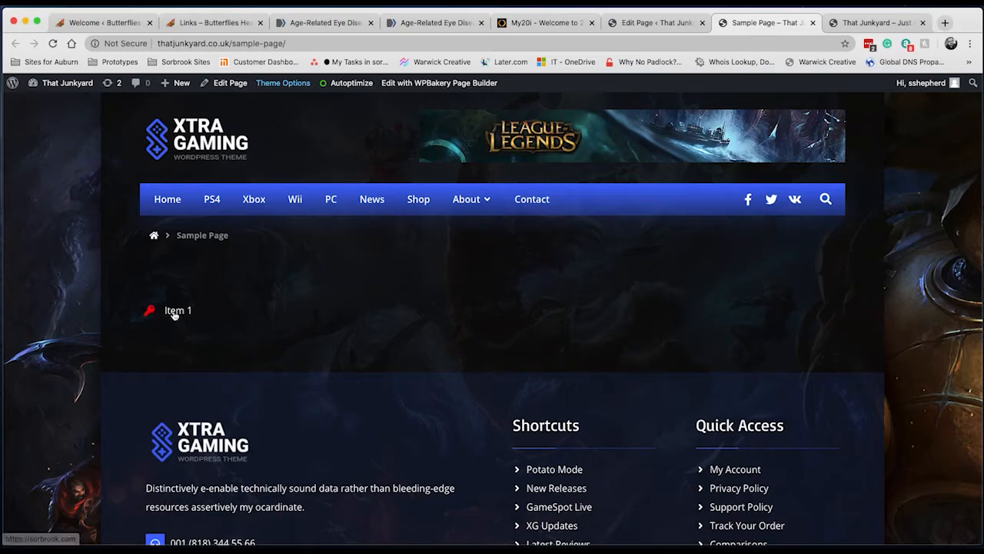
Test the Item 1 link on the published page, look through the linked website and close its tab
left_click(178, 310)
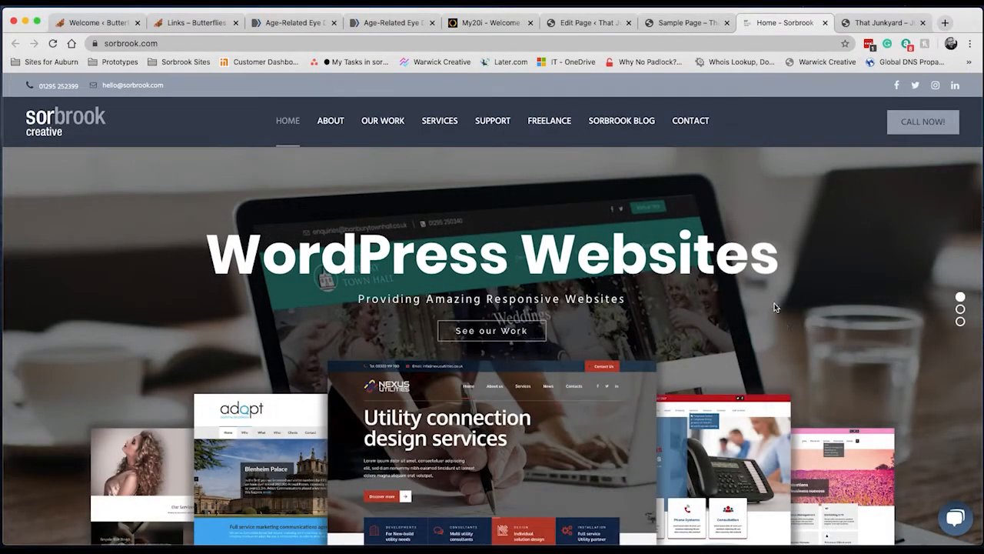
scroll(775, 308, "down", 6)
scroll(775, 308, "up", 6)
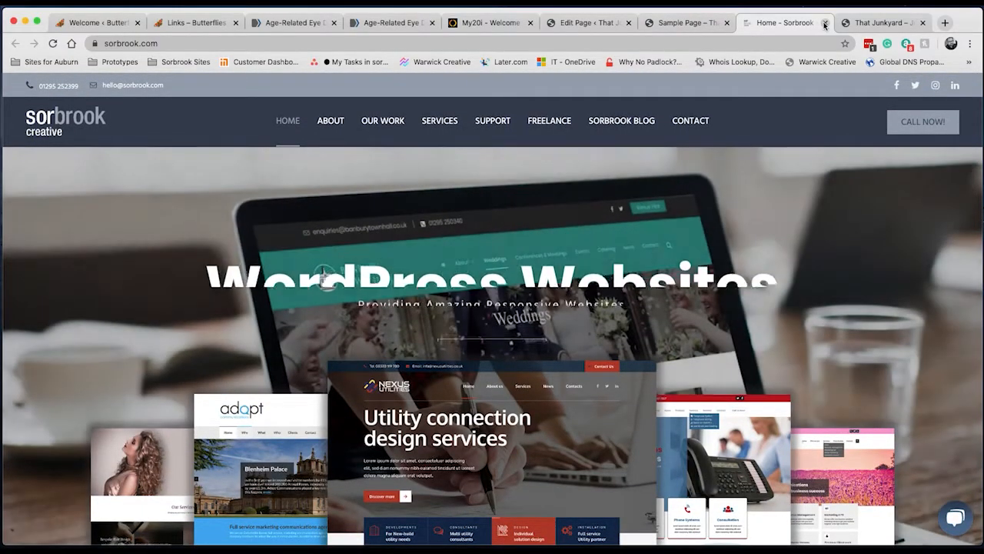
left_click(824, 25)
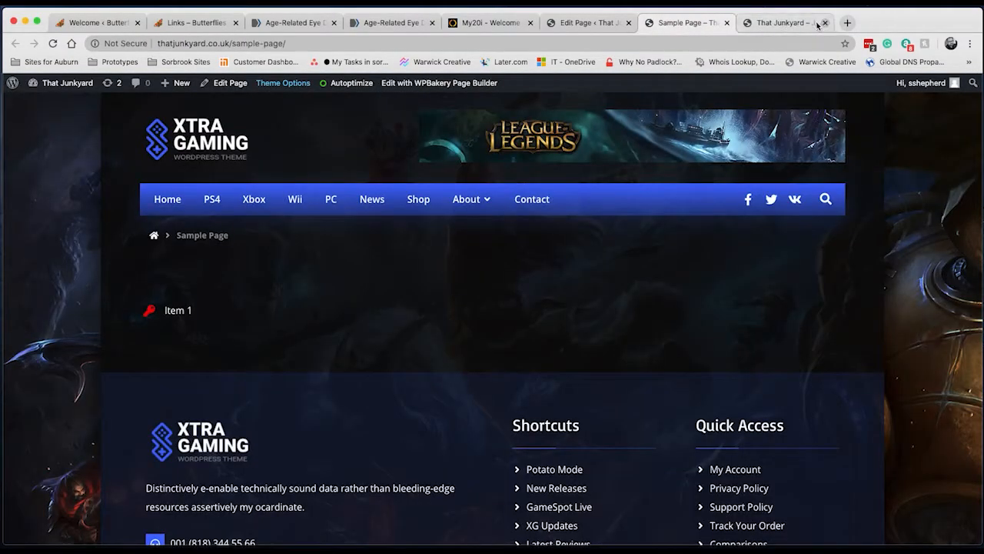
Reopen the Stylish List settings in the page editor and change the list item's title to "Sorbrook Website"
left_click(600, 25)
mouse_move(243, 348)
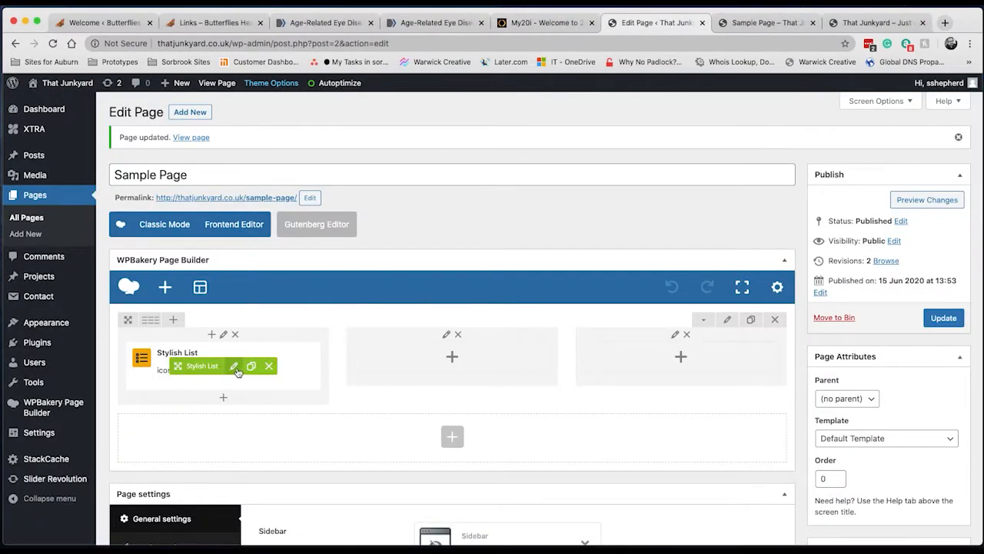
left_click(235, 367)
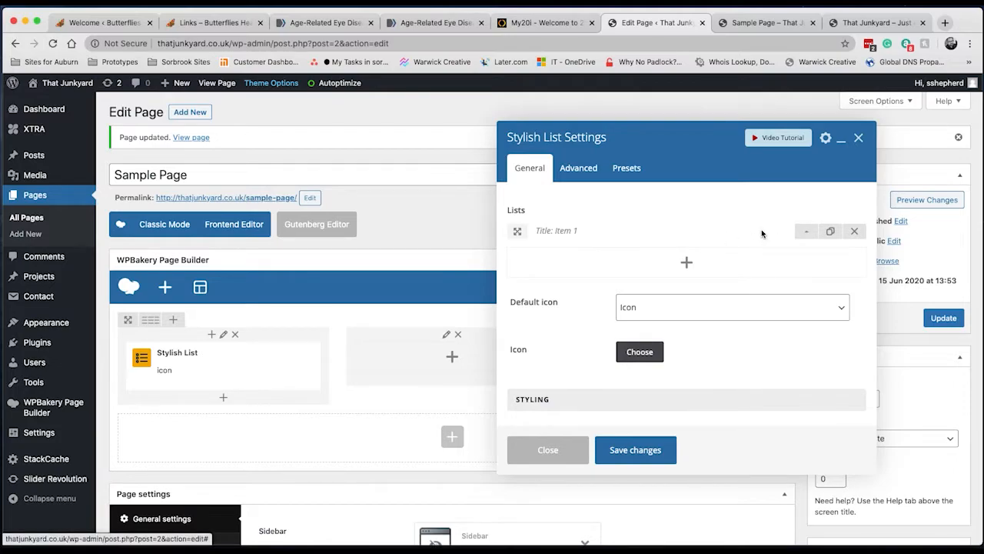
left_click(806, 231)
left_click_drag(659, 264, 582, 266)
type("Sorbrook Website")
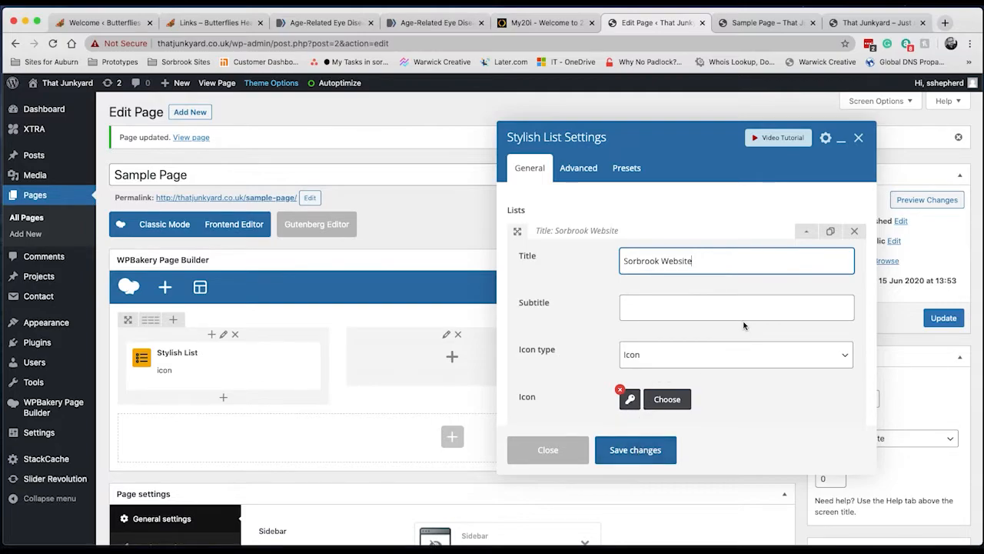
scroll(743, 325, "down", 2)
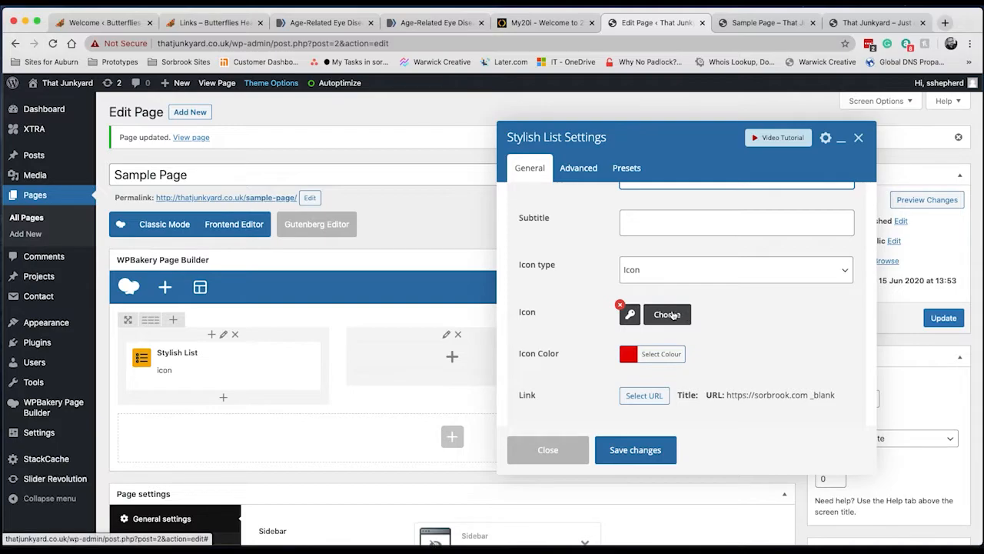
Change the Sorbrook Website list item's icon type to Image and set p8.jpg from the media library as its image
left_click(744, 275)
left_click(737, 284)
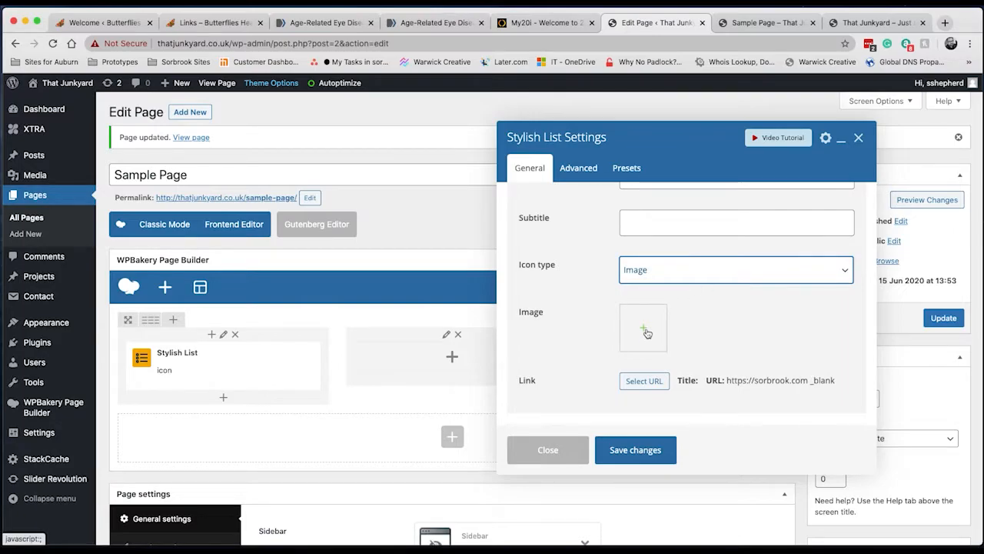
left_click(643, 328)
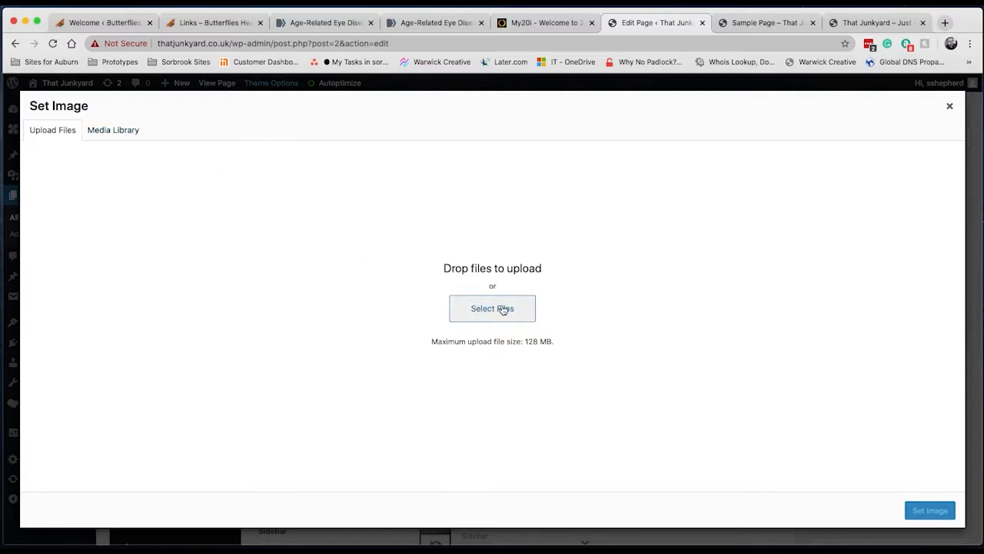
left_click(123, 131)
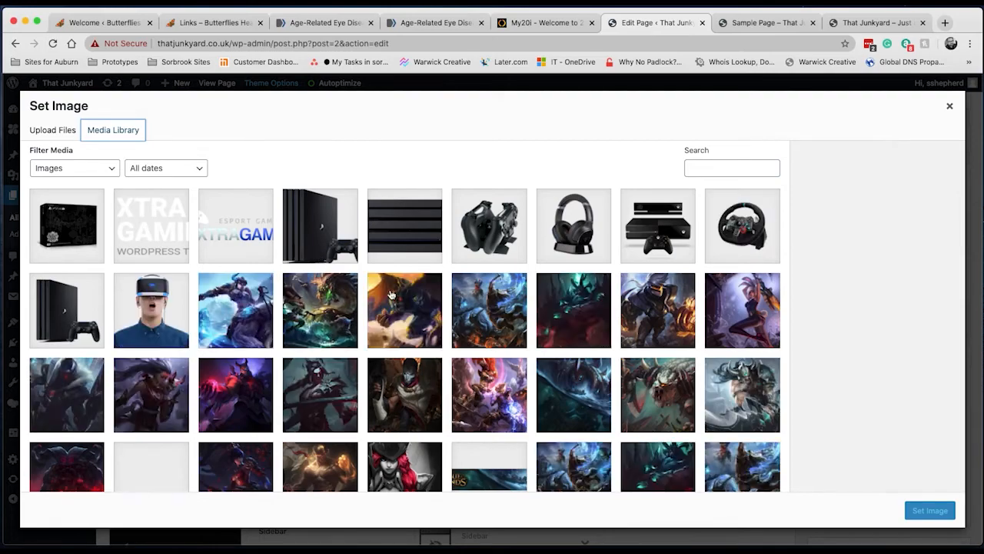
scroll(413, 401, "down", 3)
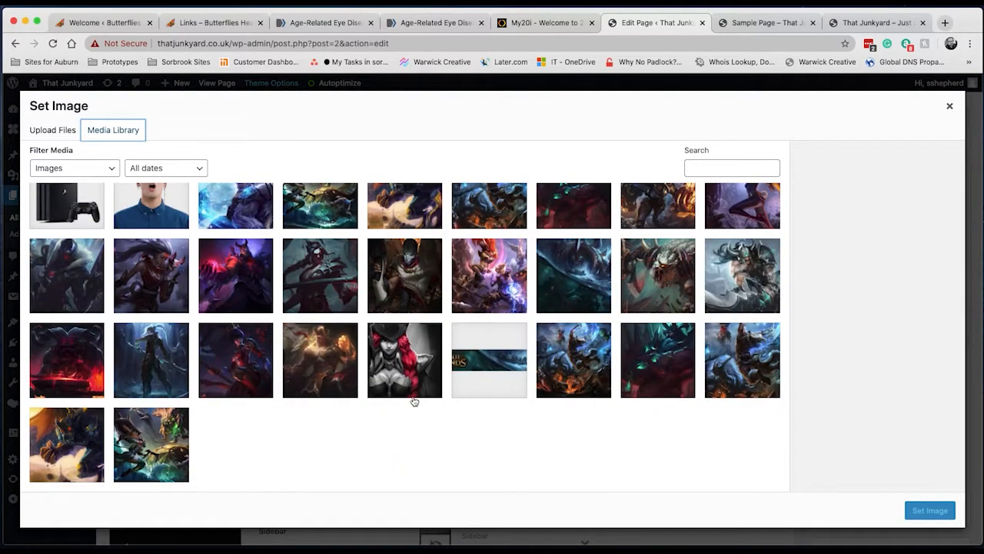
scroll(413, 400, "up", 3)
left_click(415, 314)
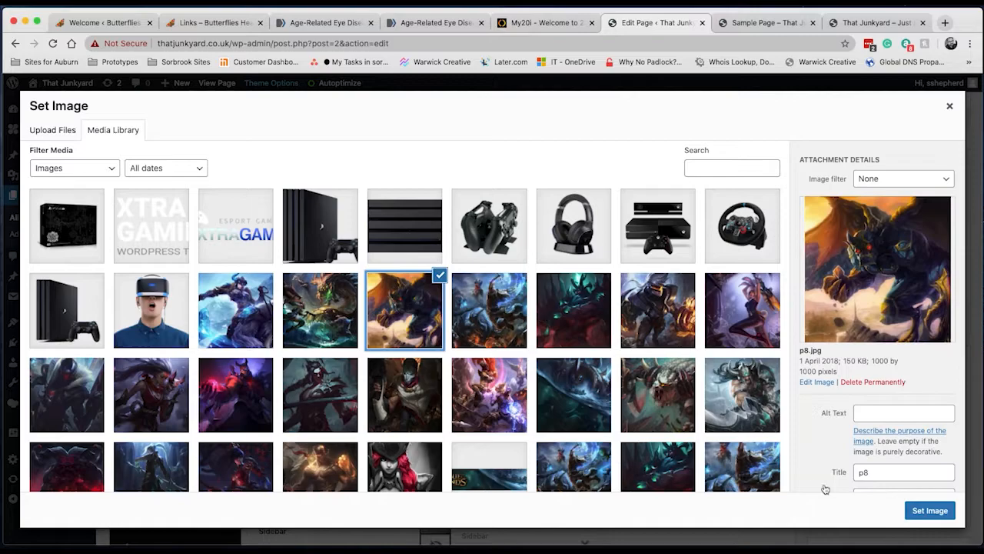
left_click(930, 511)
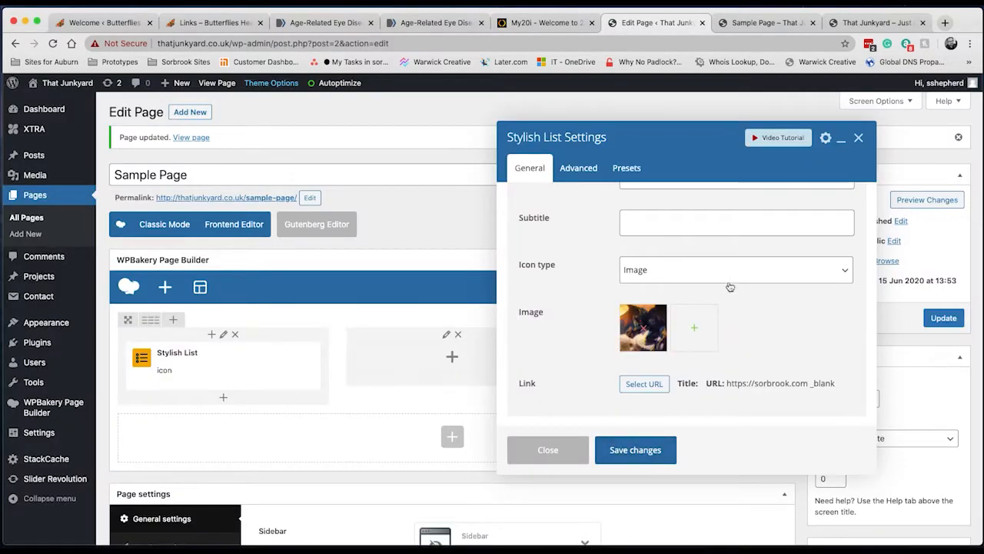
Save the list settings to the updated Sample Page and test the list image's link on the published page
left_click(642, 452)
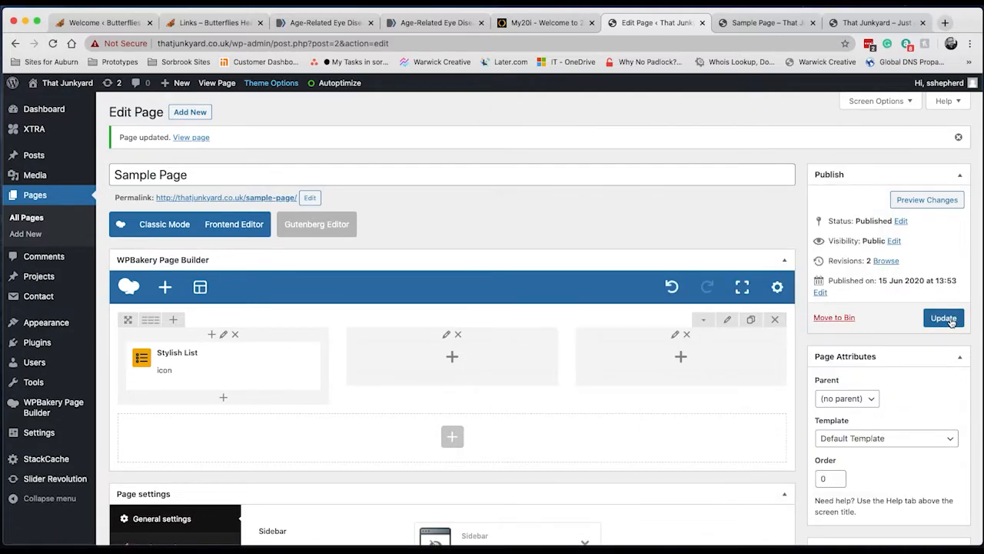
left_click(948, 318)
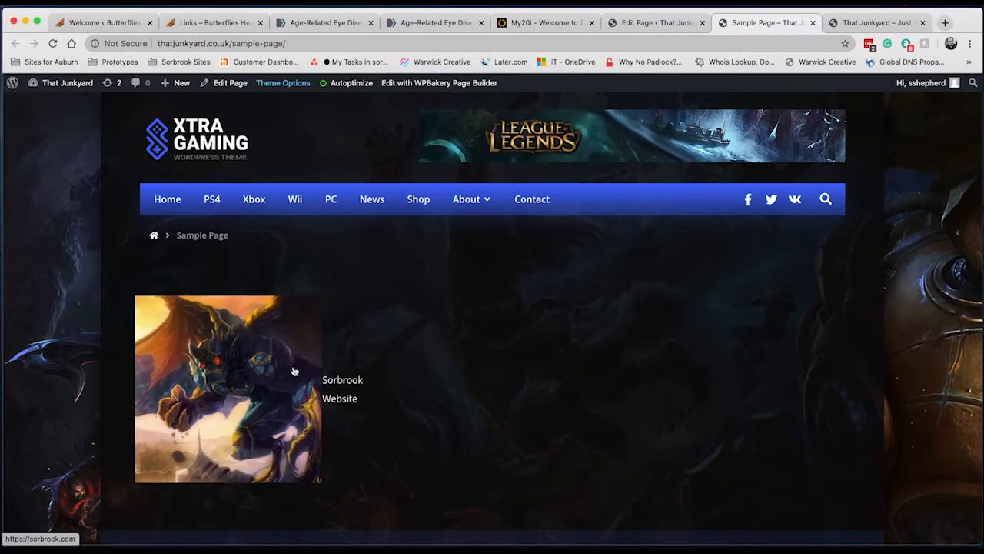
left_click(254, 382)
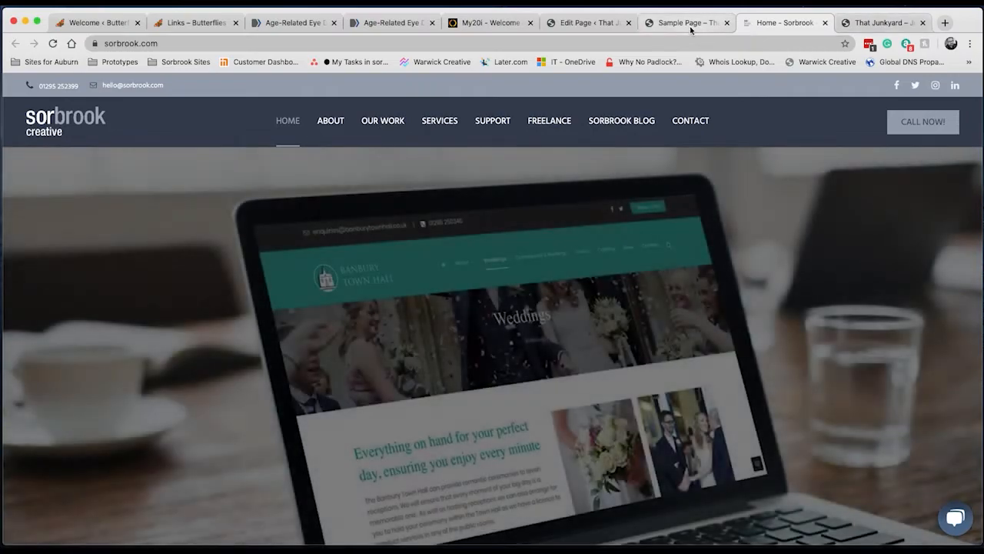
left_click(686, 23)
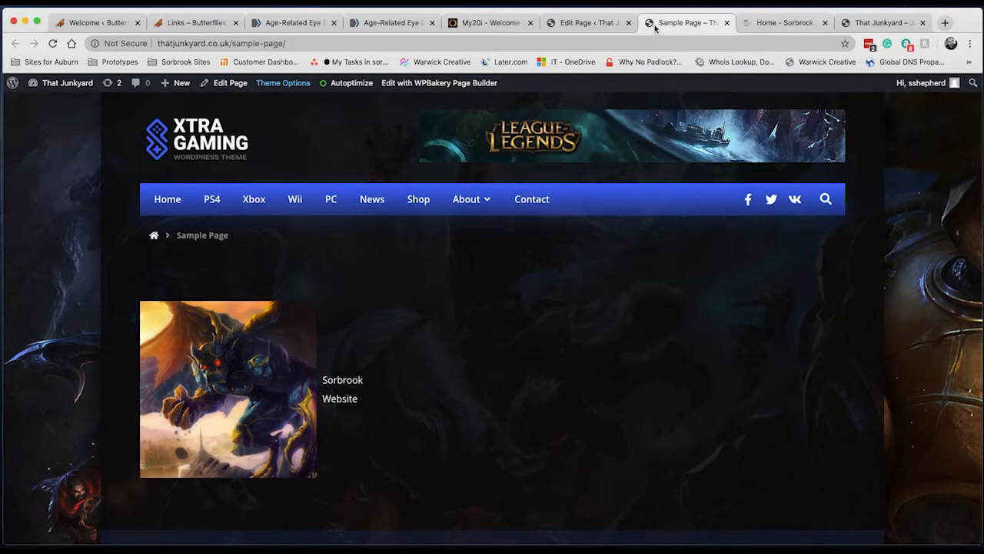
Remove the image from the Sorbrook Website list item in the page editor, restore its icon type to Icon and save the settings
left_click(591, 23)
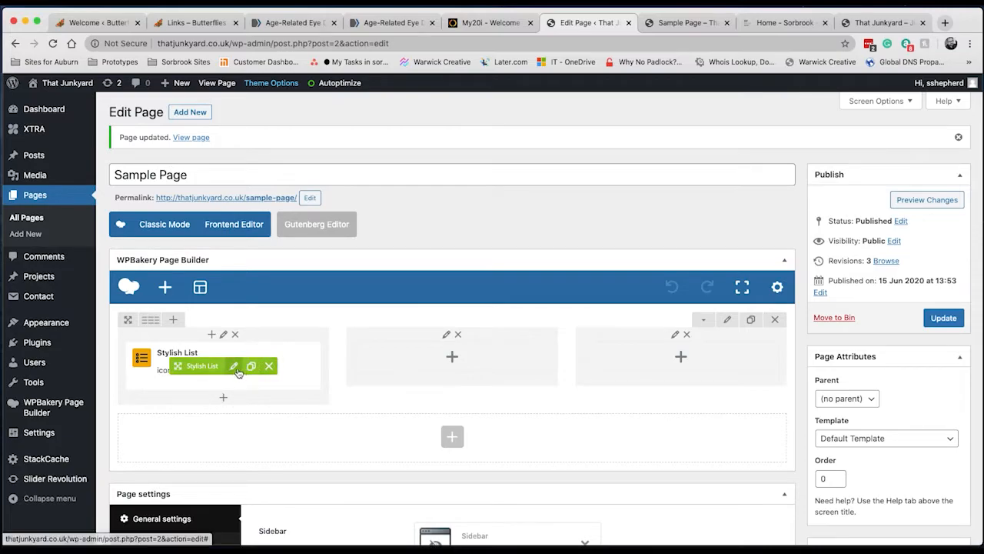
left_click(235, 367)
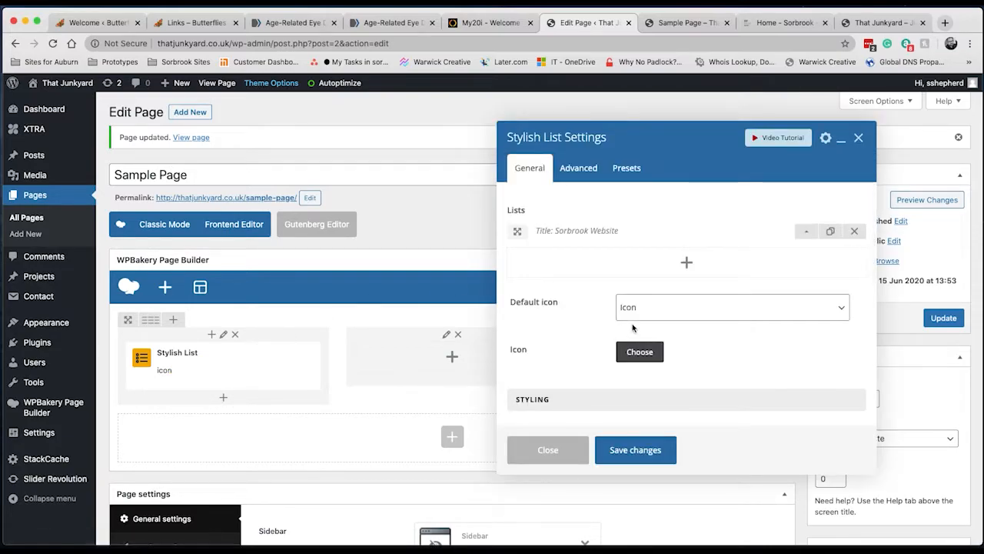
scroll(632, 329, "down", 2)
scroll(633, 329, "up", 2)
left_click(806, 231)
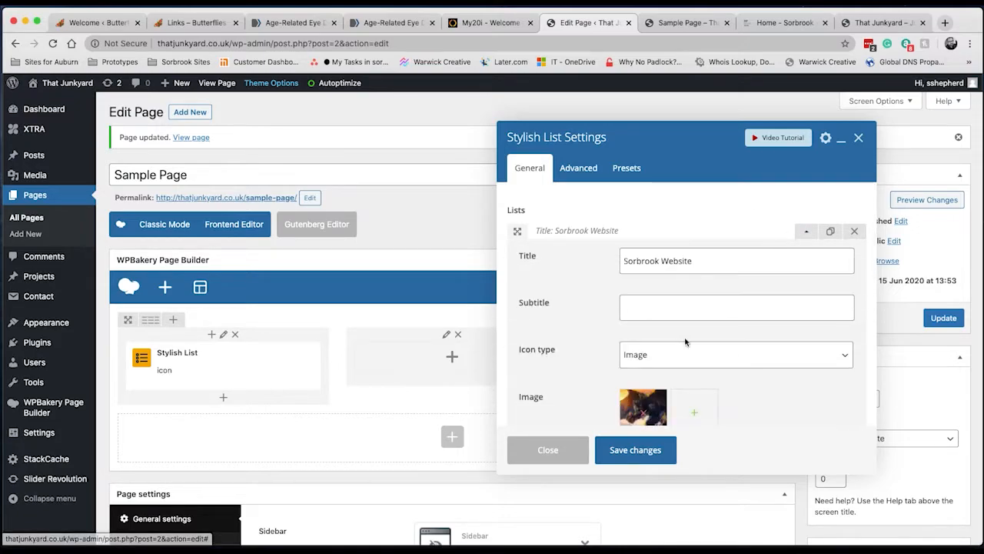
right_click(690, 382)
key("Escape")
scroll(662, 323, "down", 3)
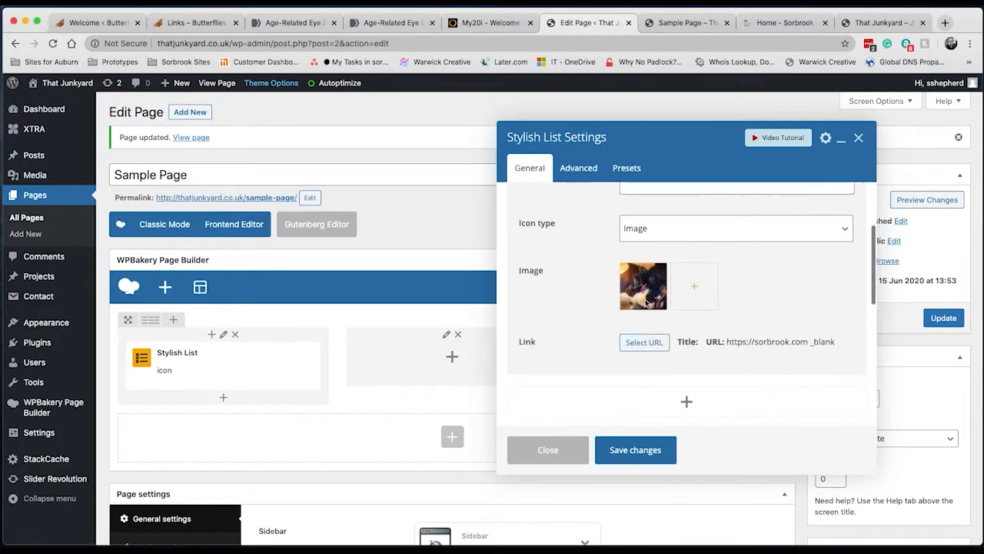
left_click(646, 292)
left_click(711, 232)
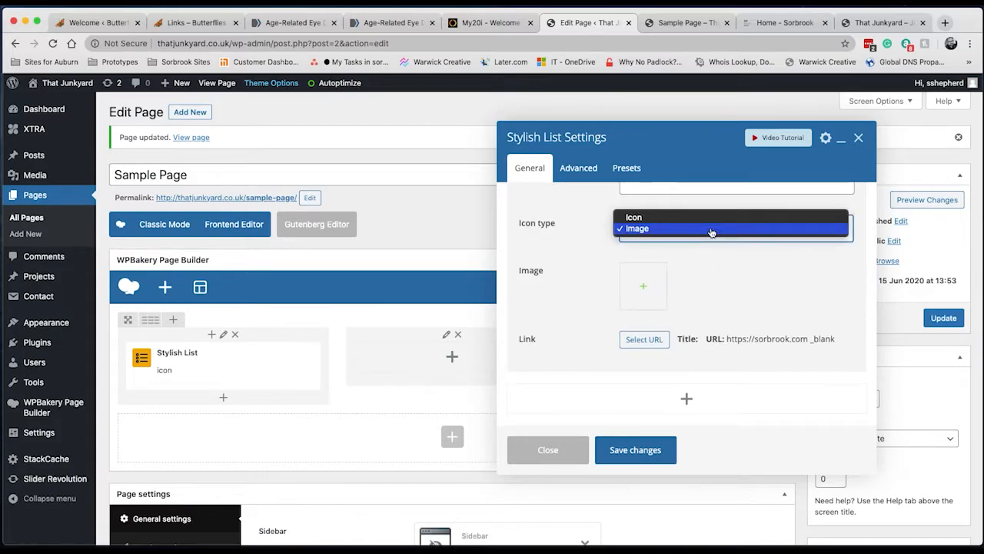
left_click(662, 220)
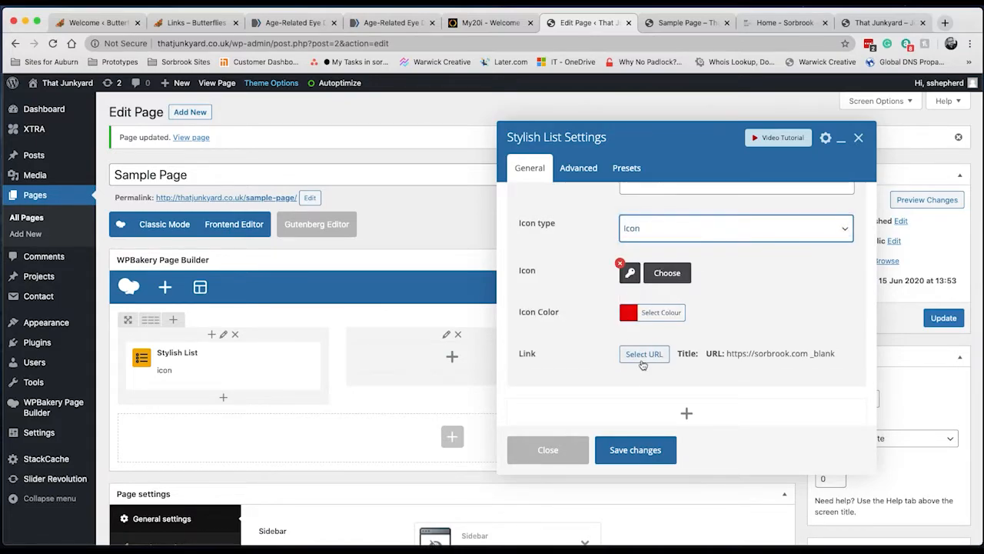
left_click(637, 451)
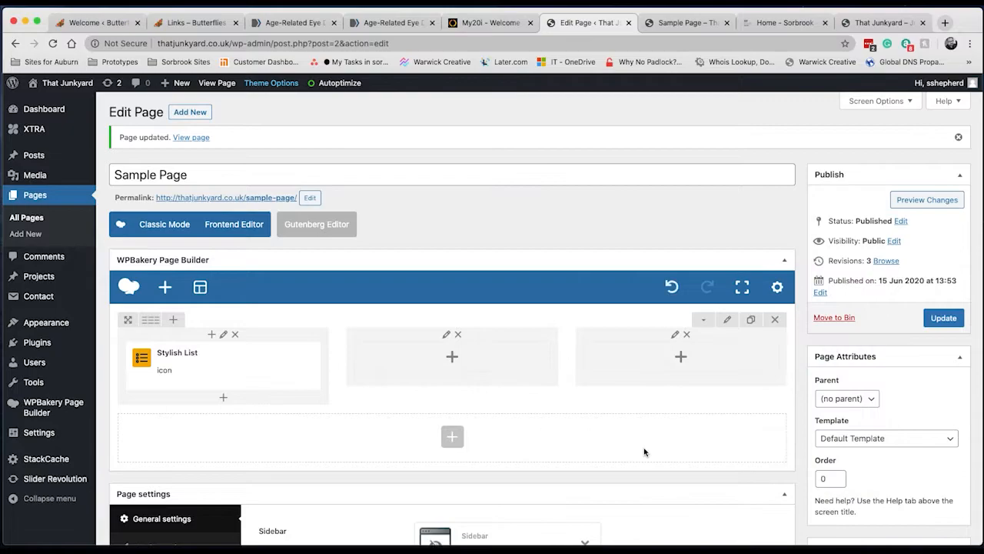
Add a second item to the Stylish List and title it "Facebook"
left_click(227, 368)
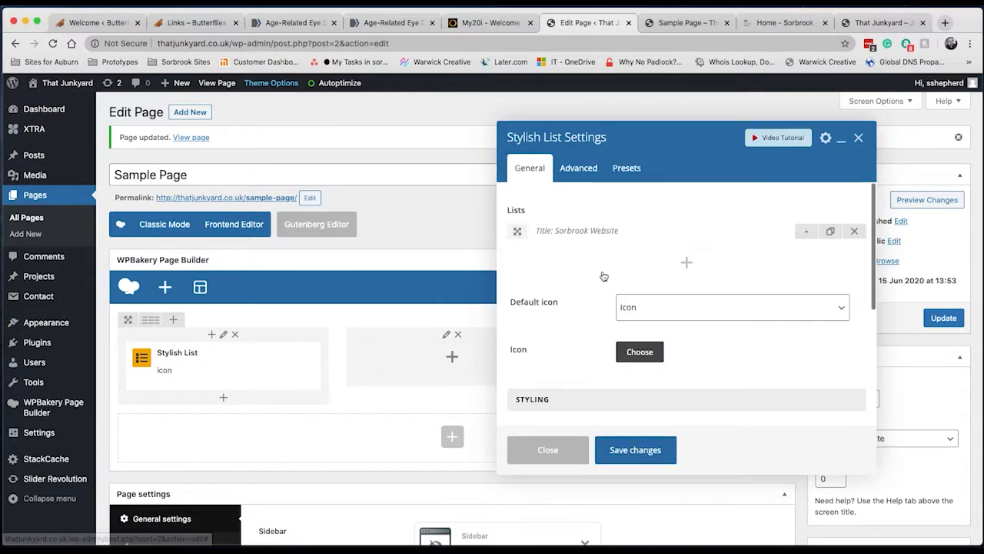
left_click(688, 264)
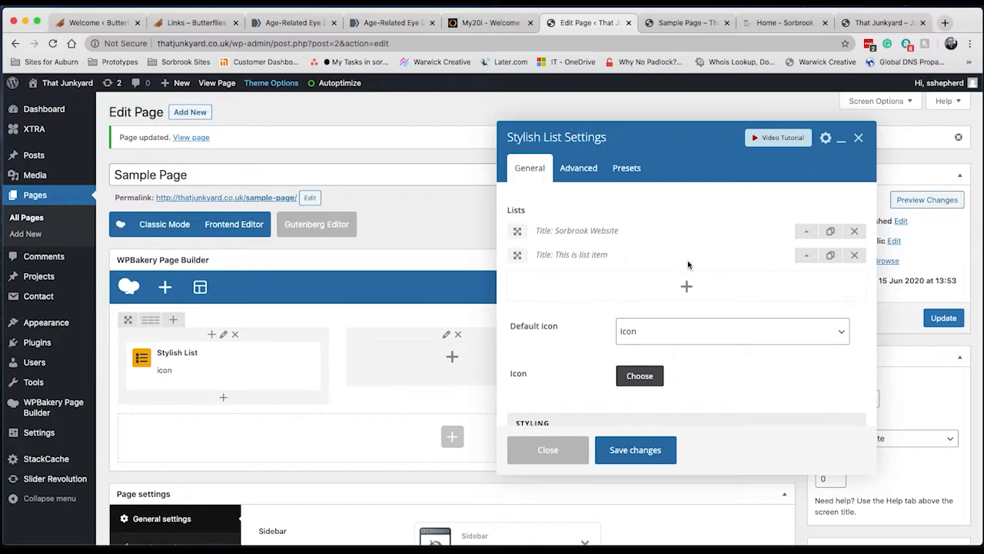
left_click(808, 255)
triple_click(695, 282)
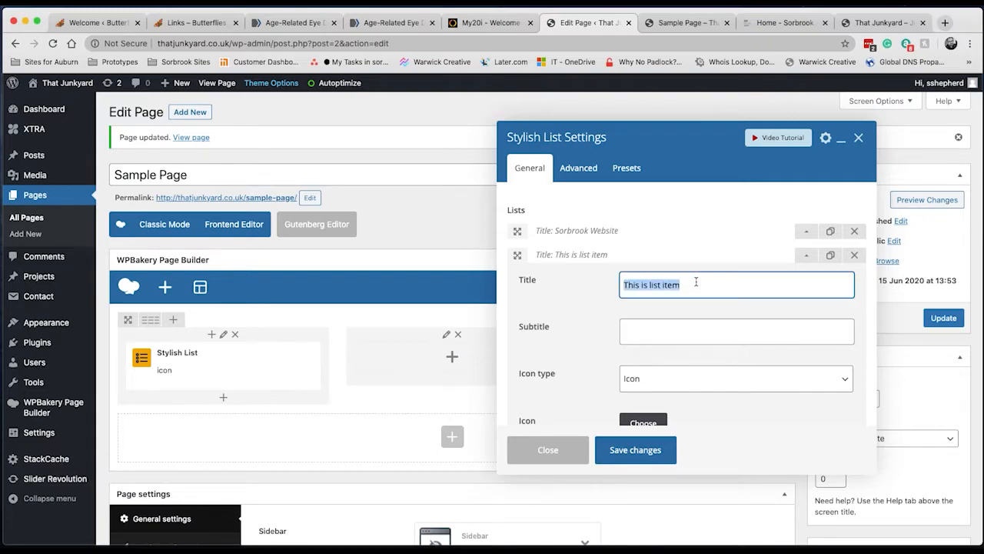
type("Facebook")
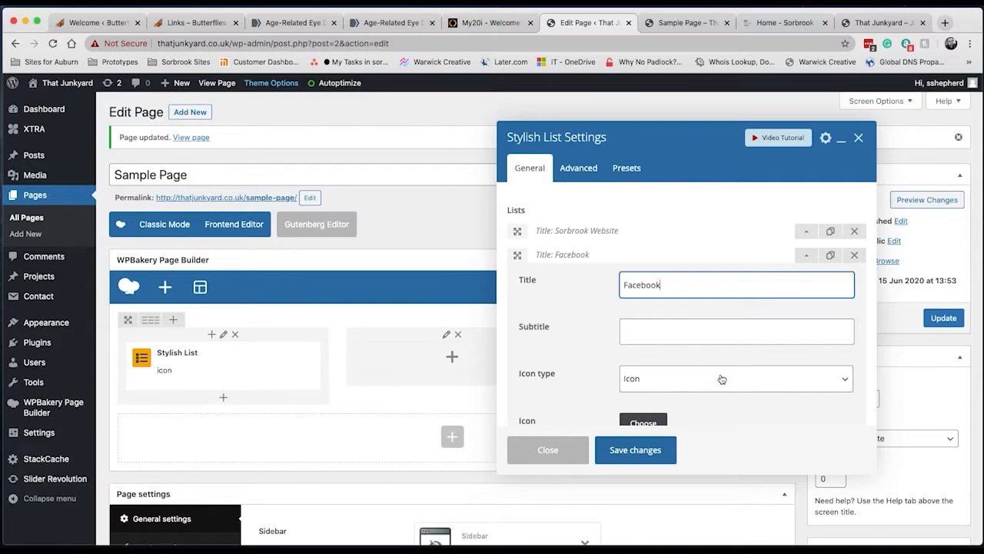
Search the icon library for "facebook" and assign the round Facebook logo to the Facebook list item
scroll(723, 378, "down", 3)
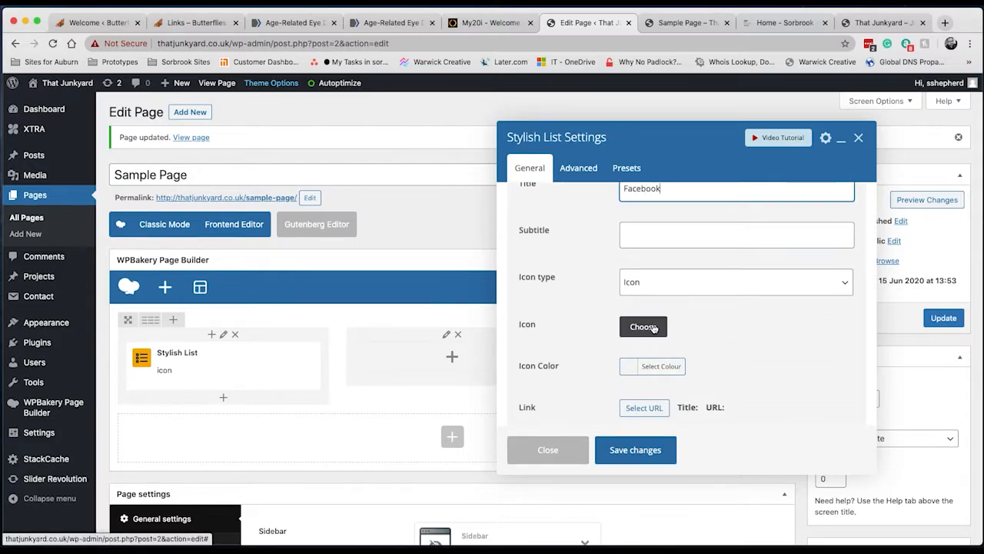
left_click(653, 327)
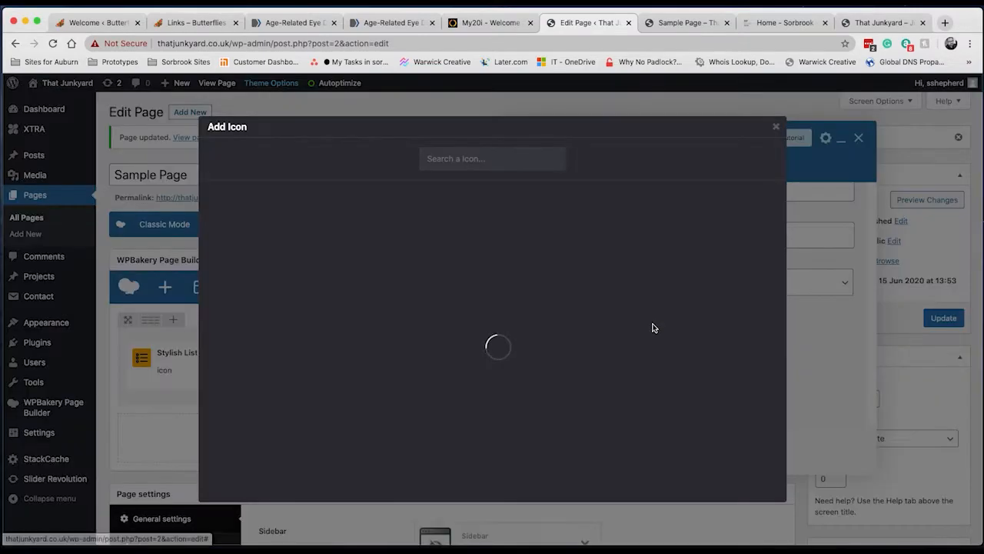
left_click(504, 159)
type("facebook")
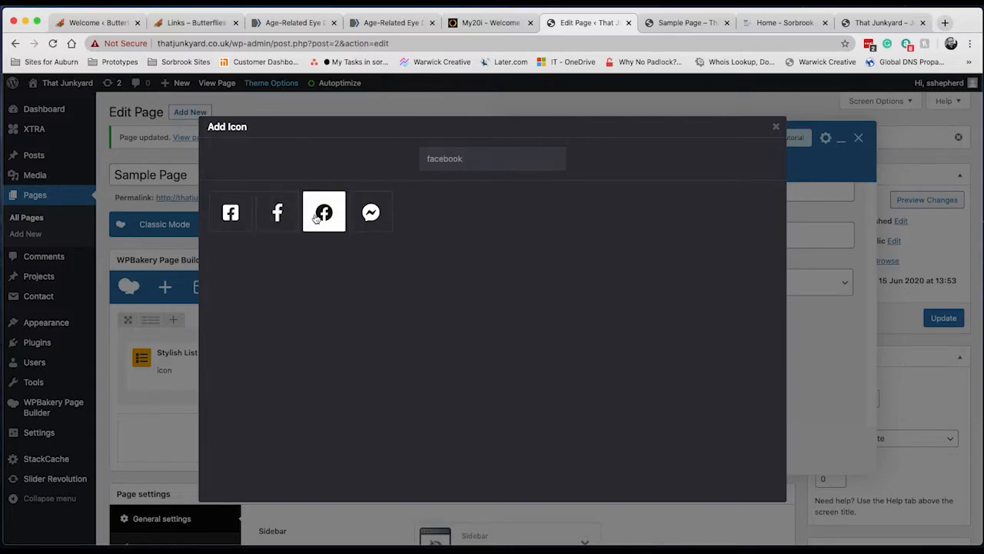
left_click(315, 219)
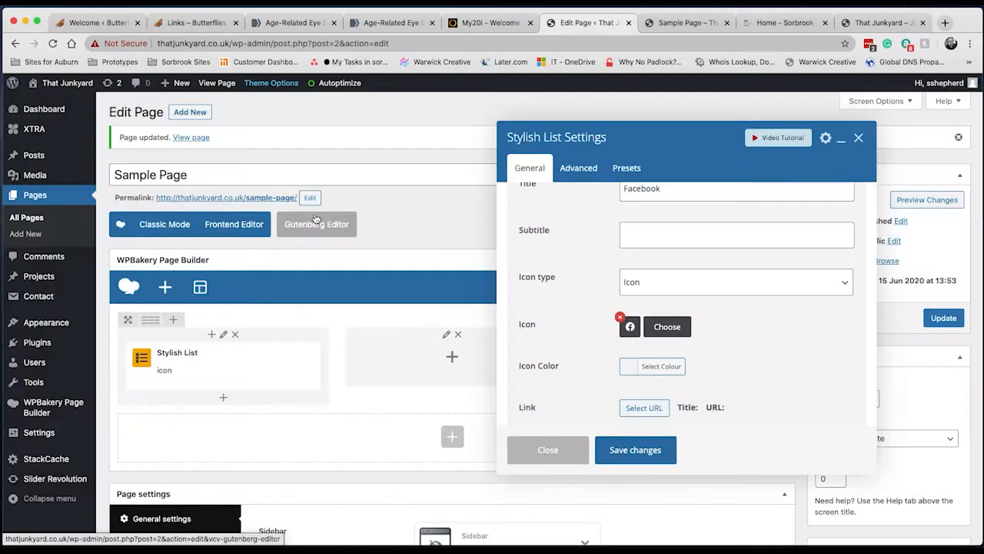
Set the Facebook list item's icon colour to the dark blue #3f51b5
left_click(662, 367)
scroll(711, 394, "down", 3)
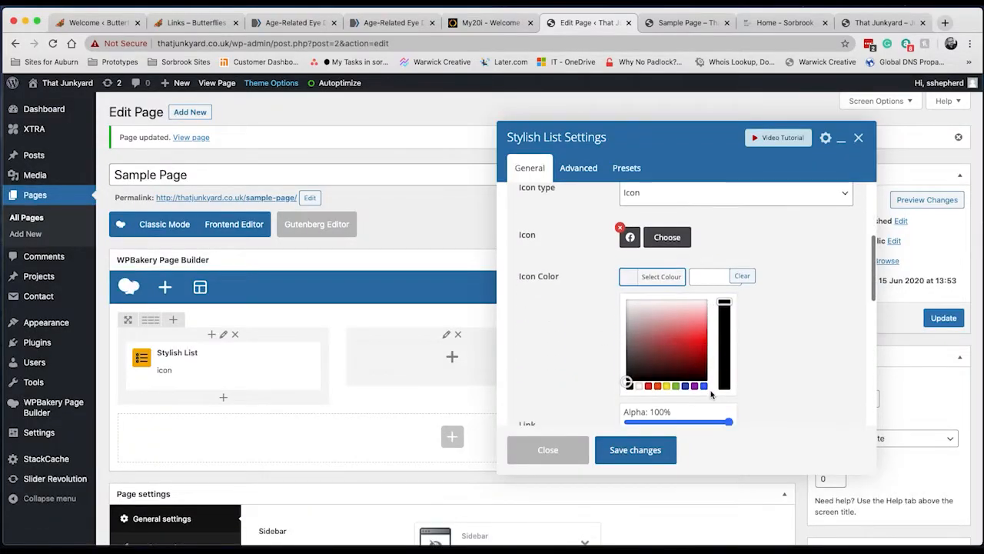
left_click(685, 385)
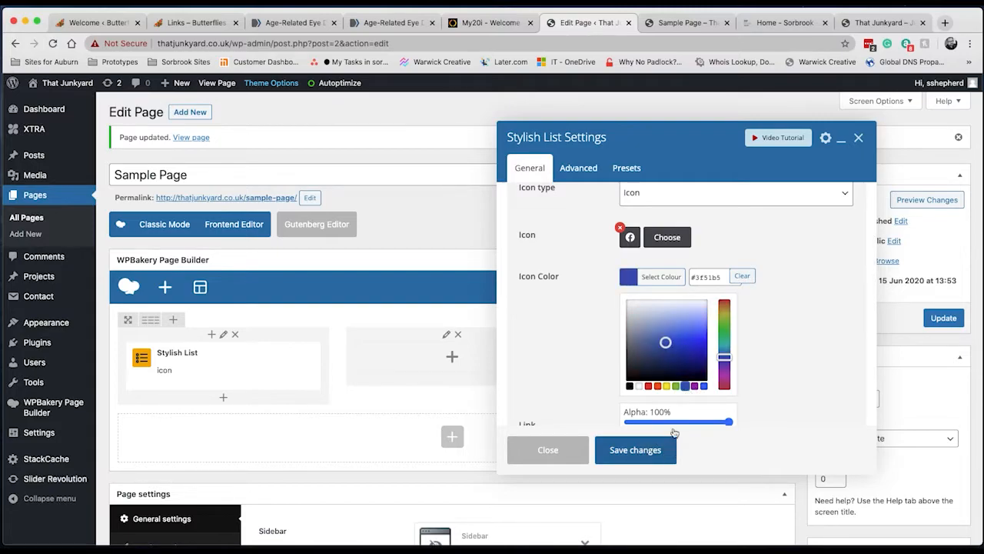
left_click(781, 385)
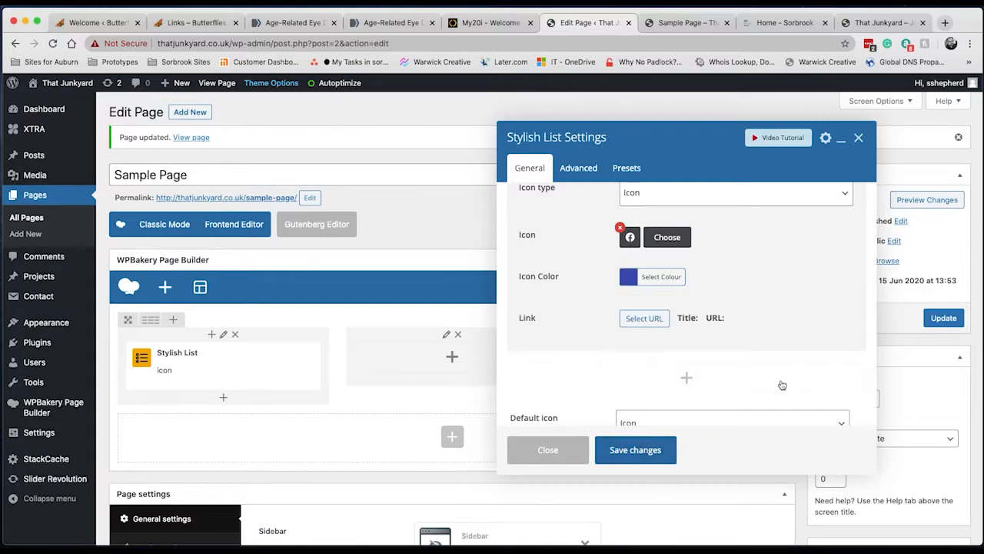
left_click(645, 318)
type("h")
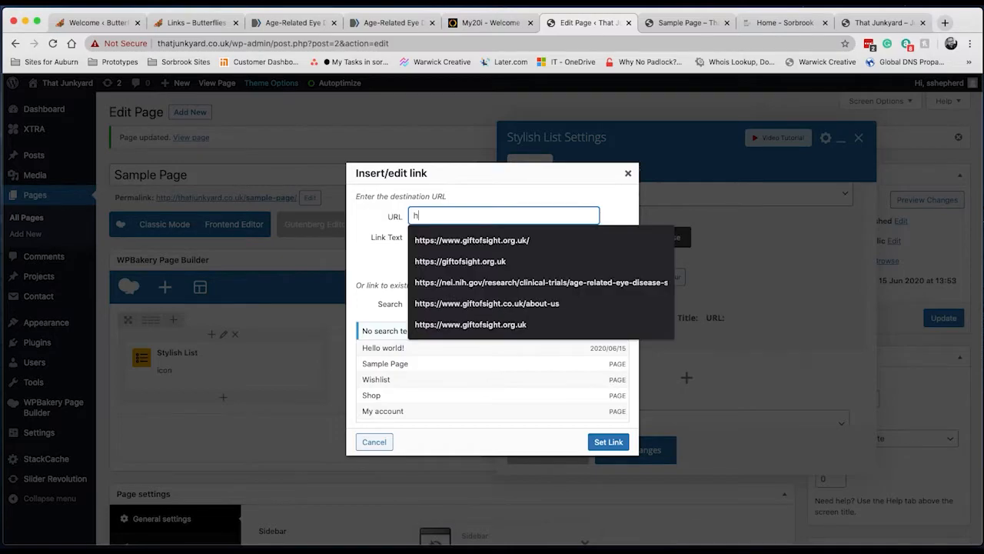
type("ttps://facebook.com")
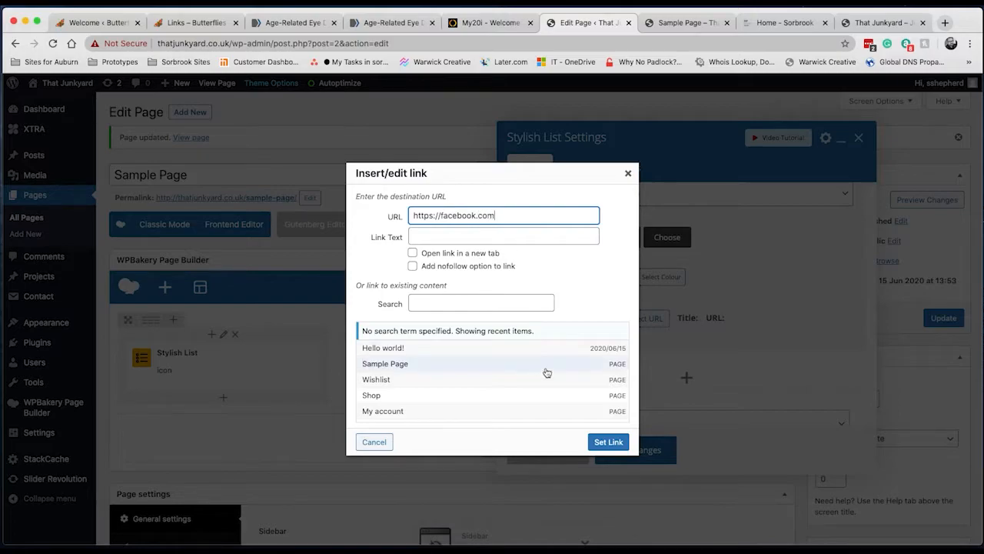
left_click(612, 444)
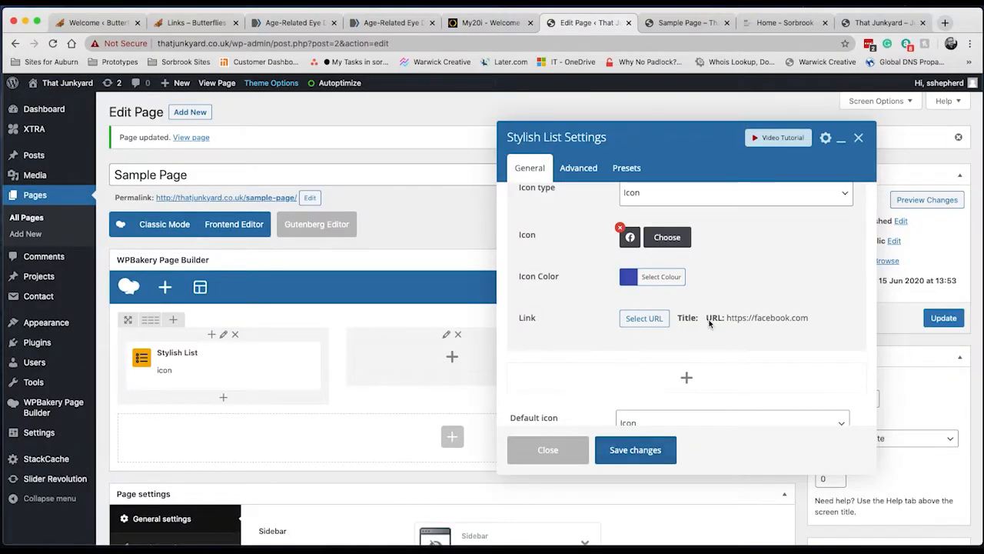
Review the Facebook item's settings, save the Stylish List and update the Sample Page
scroll(716, 296, "up", 3)
scroll(716, 296, "down", 3)
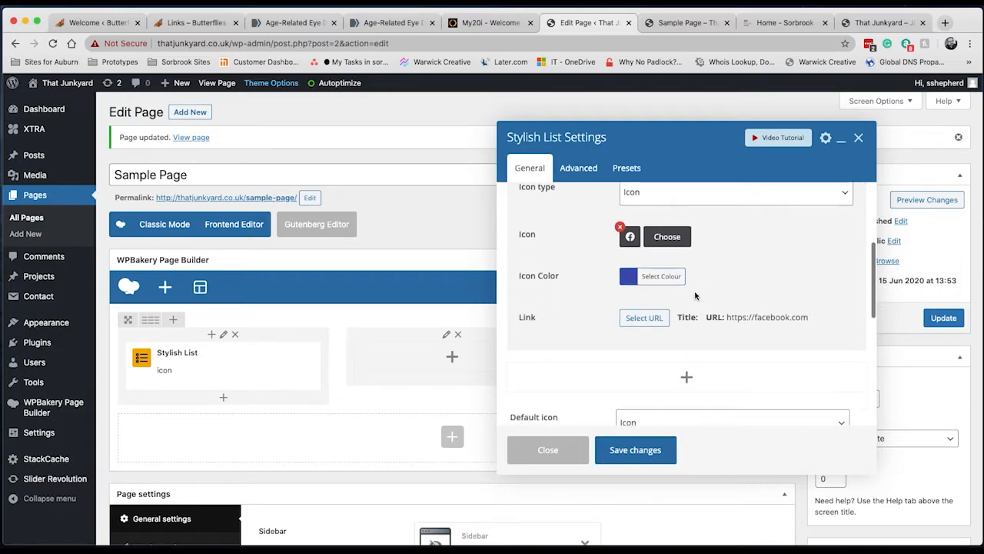
scroll(742, 359, "up", 3)
scroll(741, 359, "down", 3)
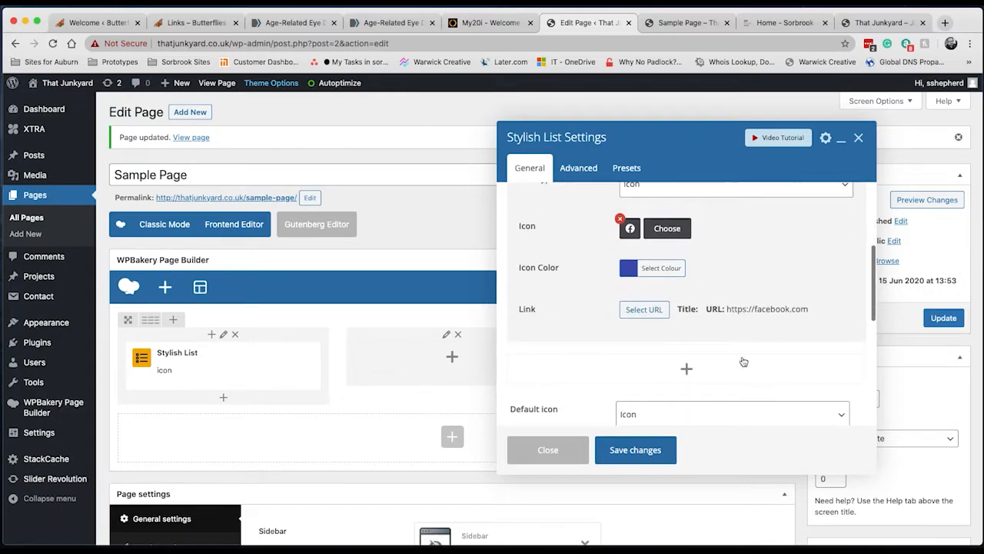
left_click(644, 452)
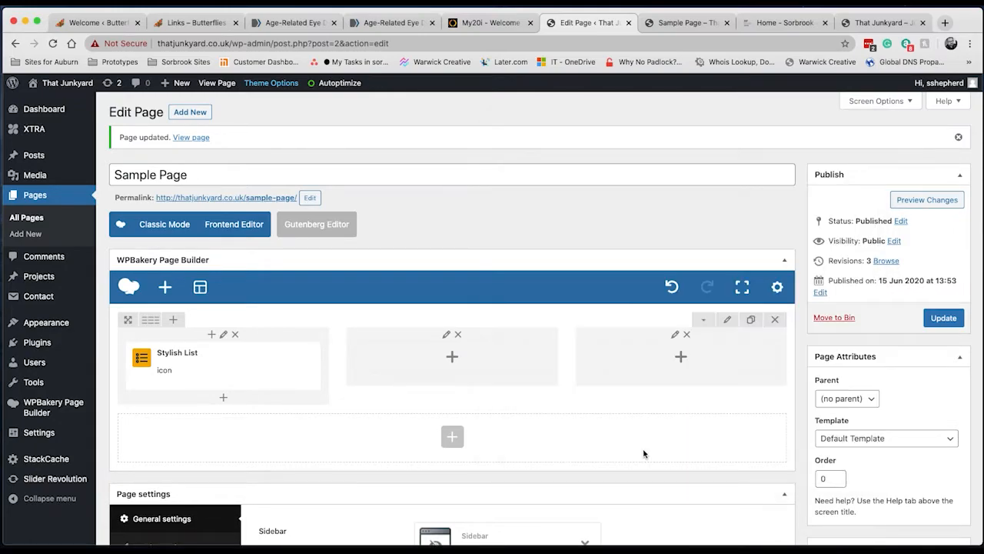
left_click(942, 321)
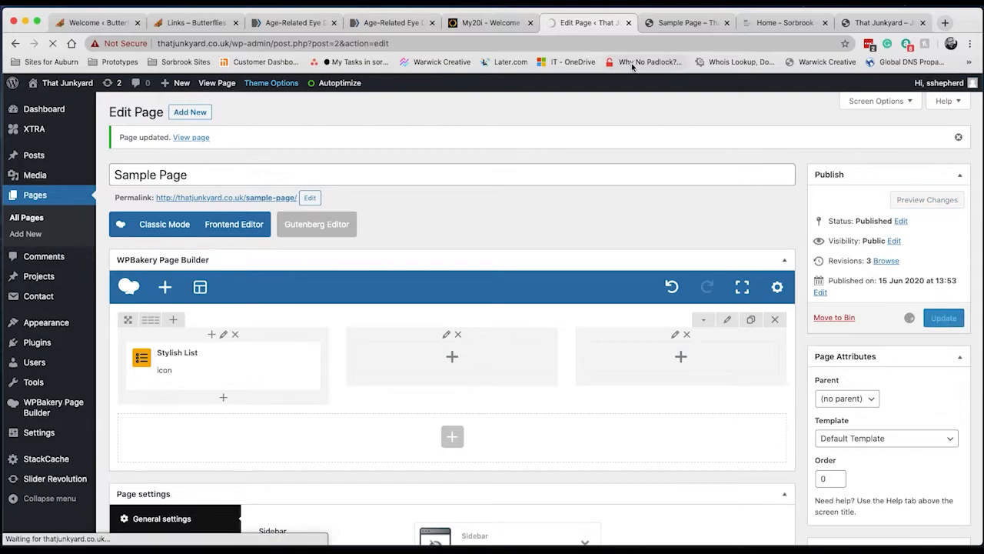
Switch to the live Sample Page and reload it to check the updated Stylish List
left_click(686, 23)
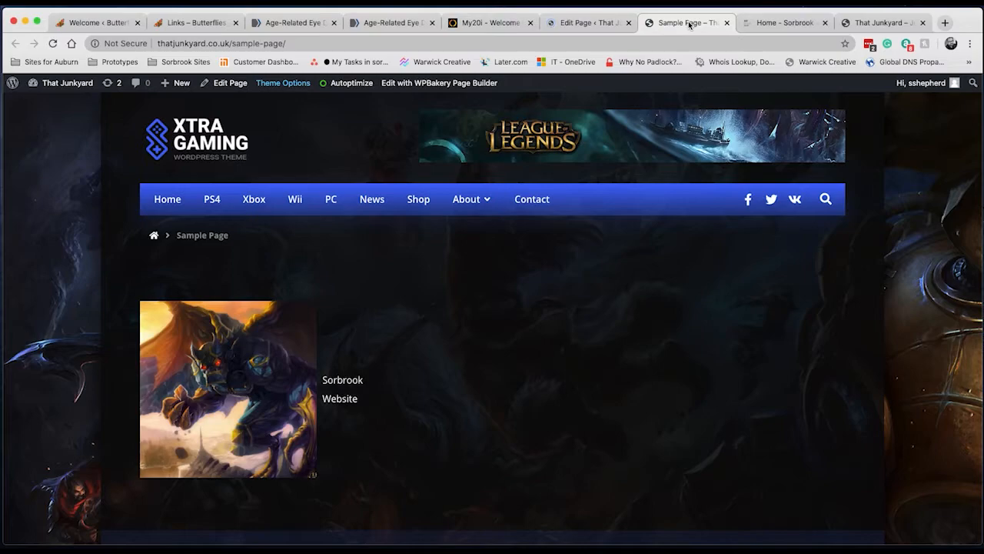
left_click(558, 23)
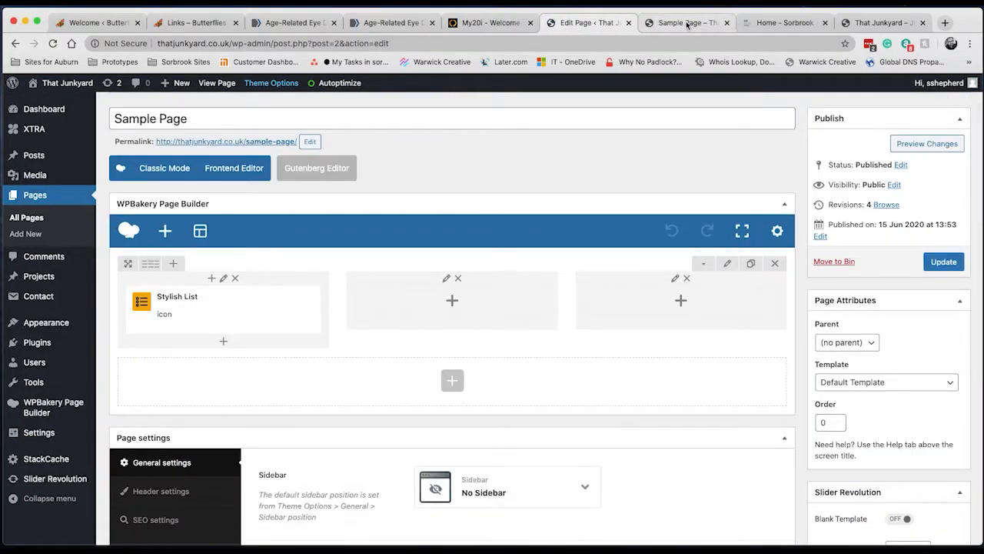
left_click(686, 23)
left_click(52, 44)
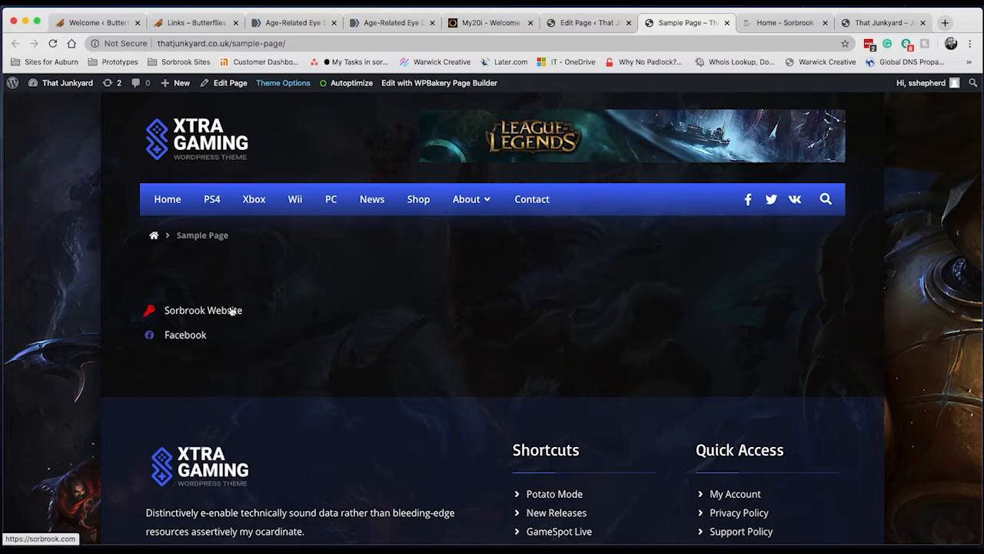
Test the Facebook and Sorbrook Website links on the live page, closing the Sorbrook tabs and returning to the Sample Page
left_click(191, 336)
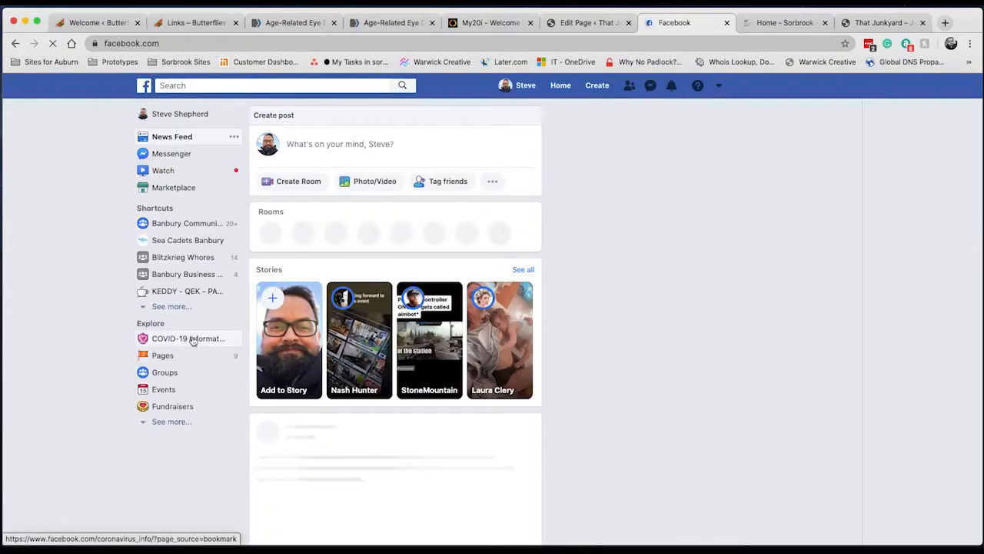
left_click(16, 43)
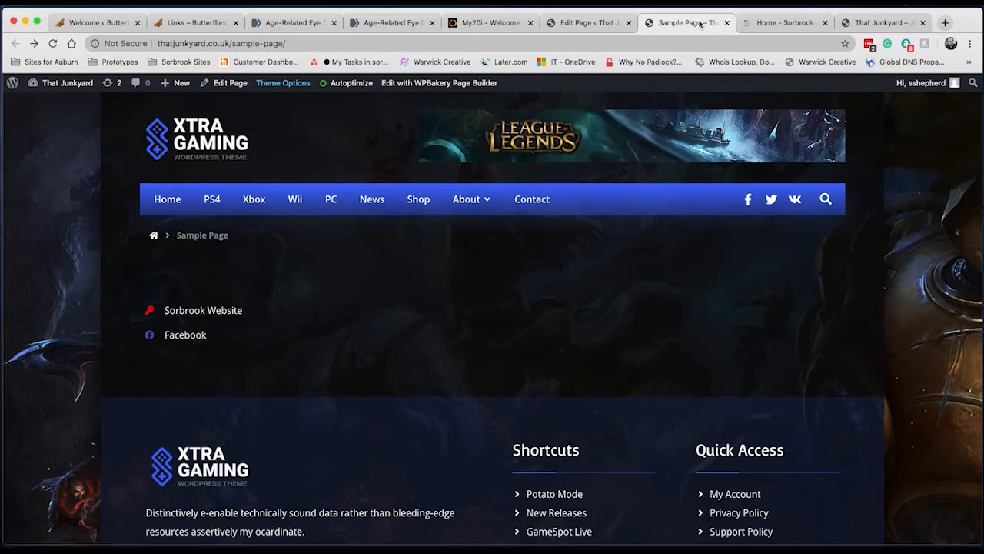
left_click(204, 311)
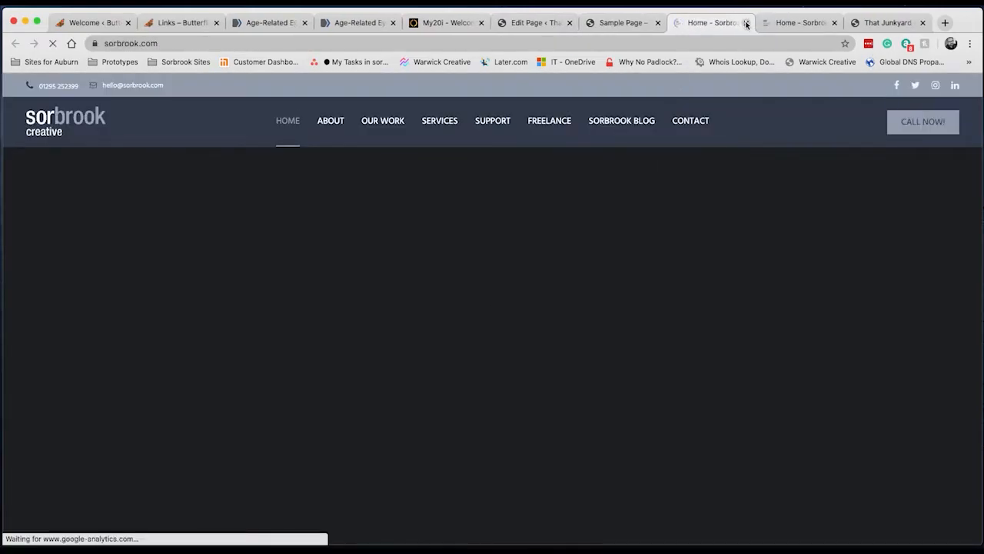
left_click(744, 22)
left_click(744, 23)
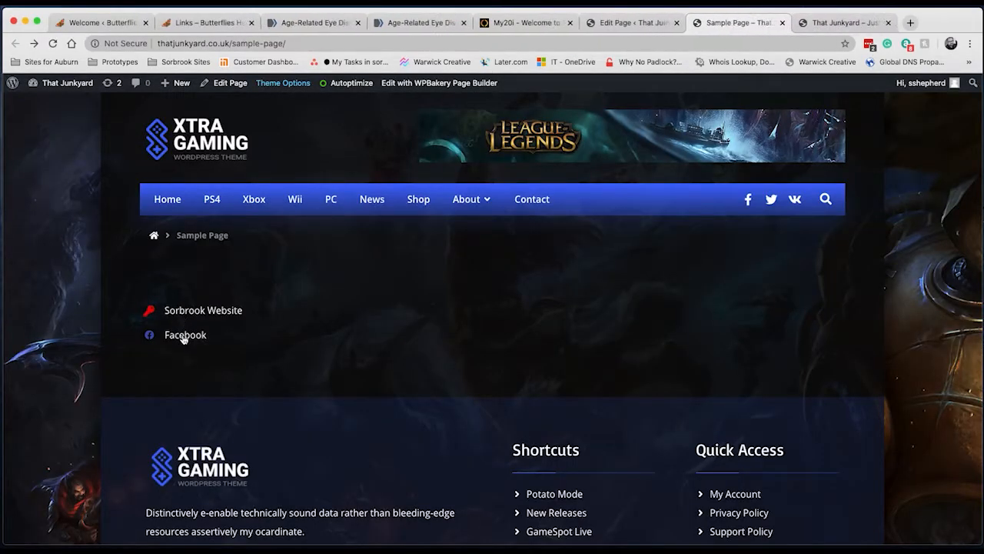
Set the Facebook list item's link to open in a new tab, save the Stylish List and update the Sample Page
left_click(664, 22)
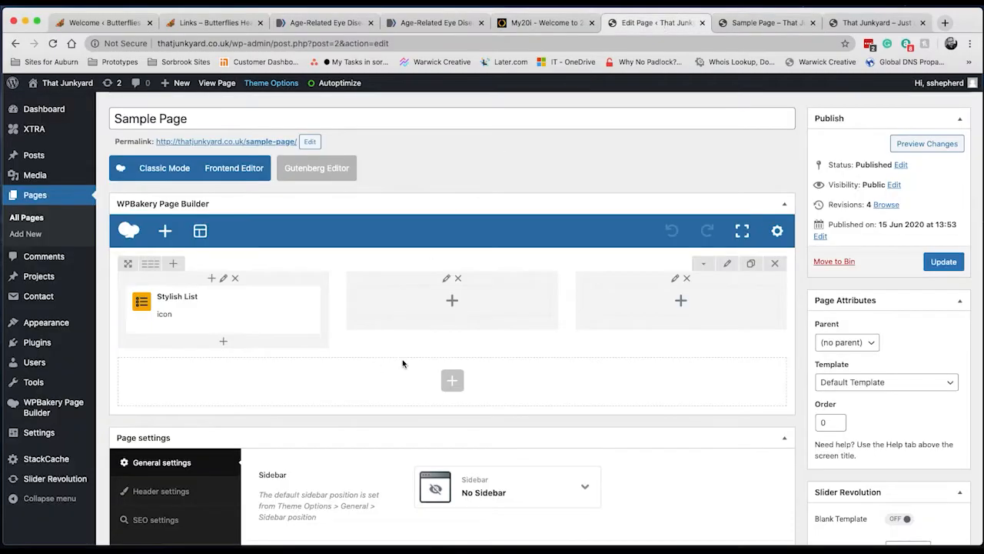
left_click(233, 310)
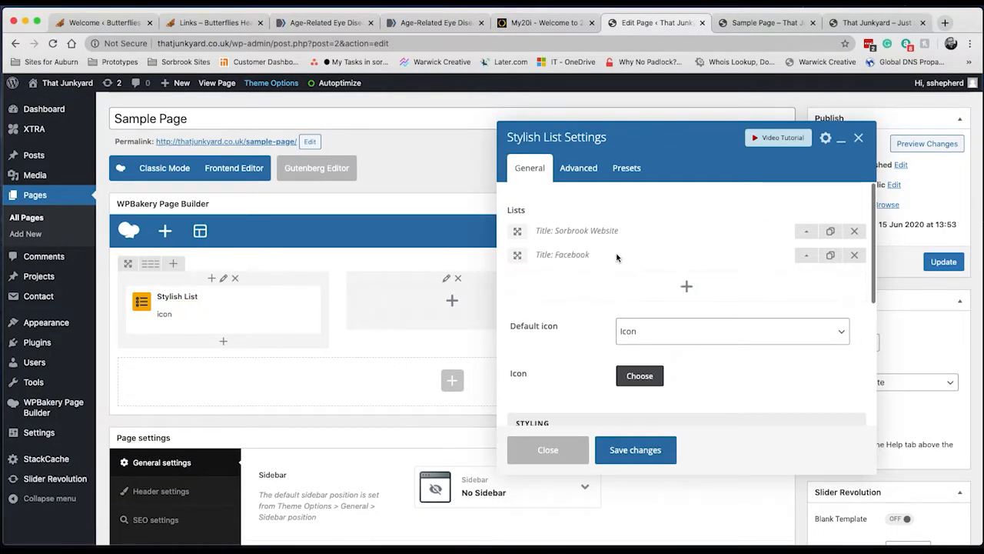
left_click(806, 255)
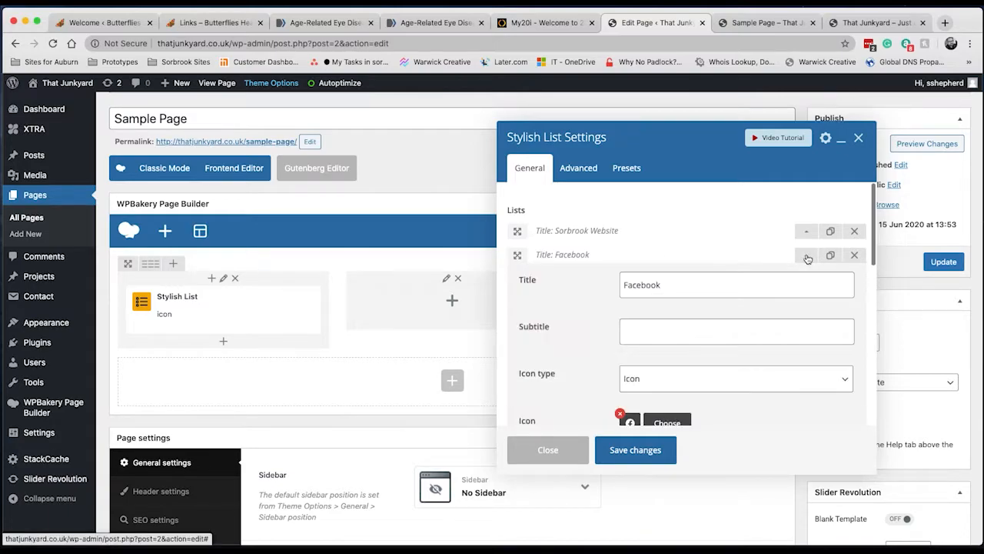
scroll(672, 331, "down", 2)
scroll(674, 338, "down", 1)
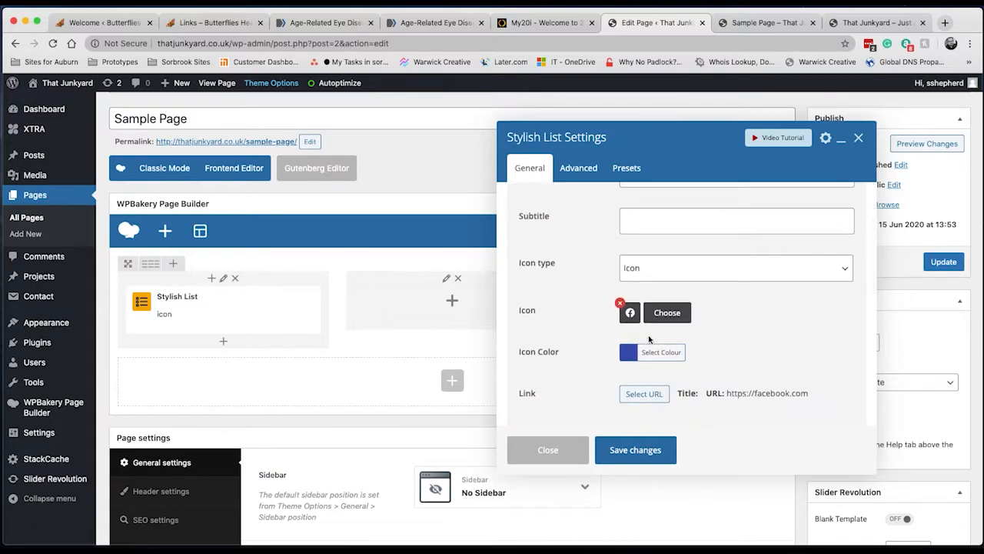
scroll(650, 400, "down", 2)
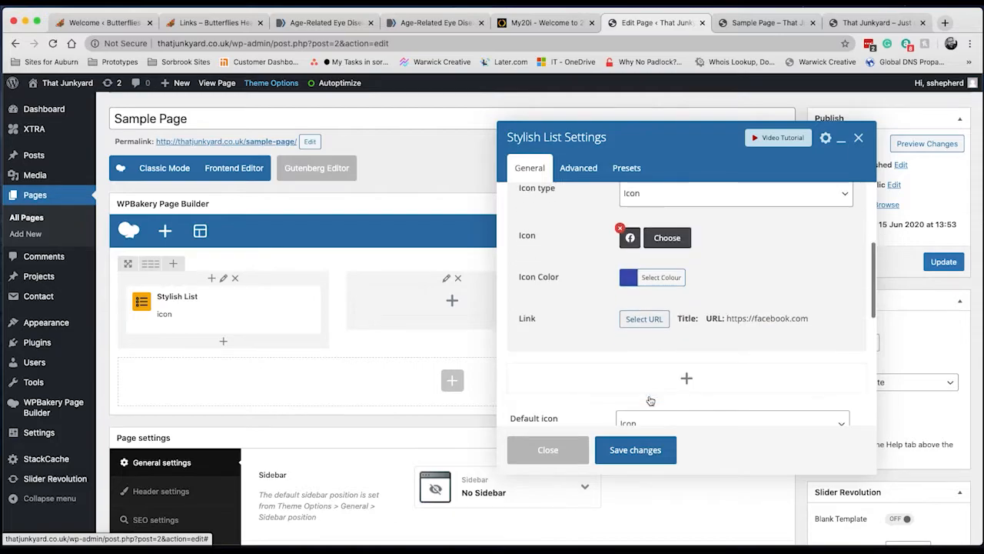
left_click(645, 319)
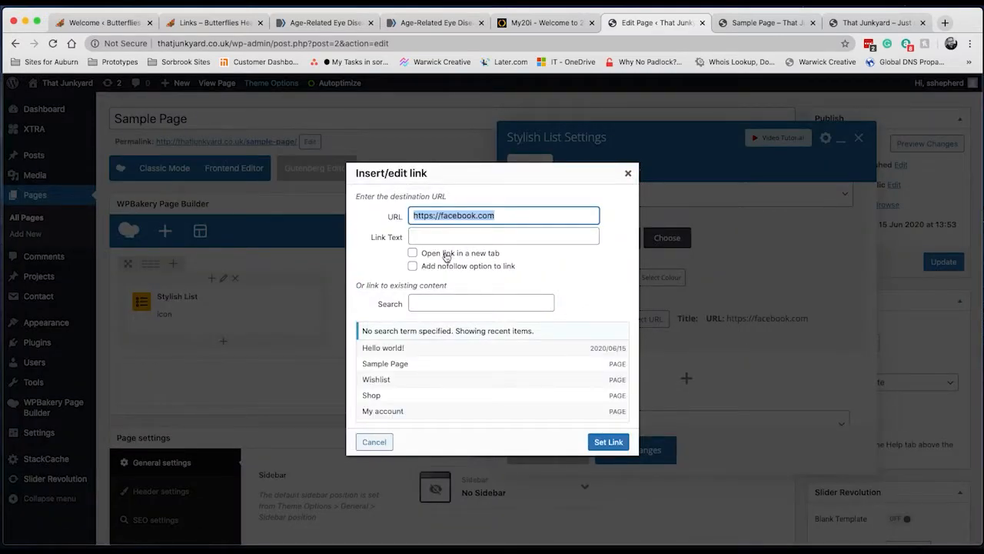
left_click(413, 256)
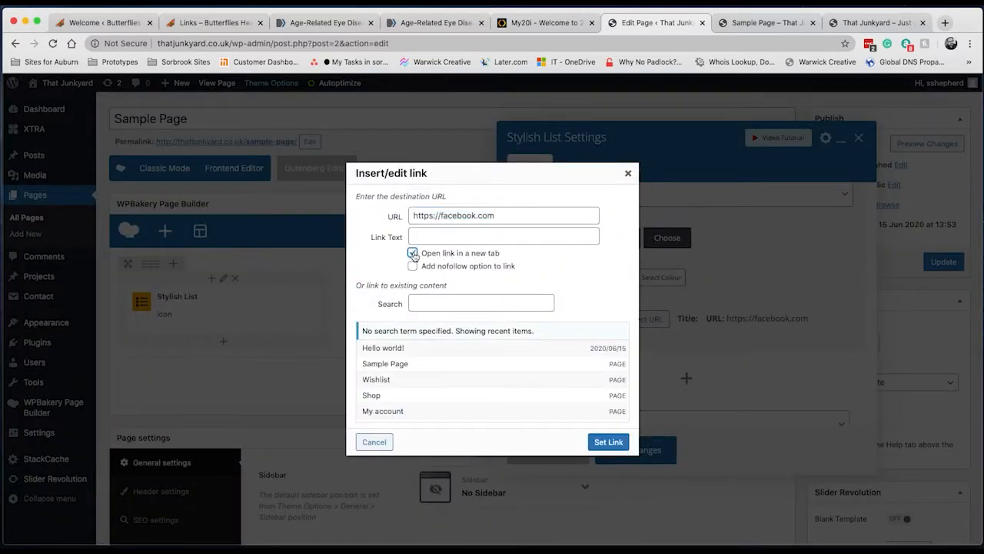
left_click(605, 443)
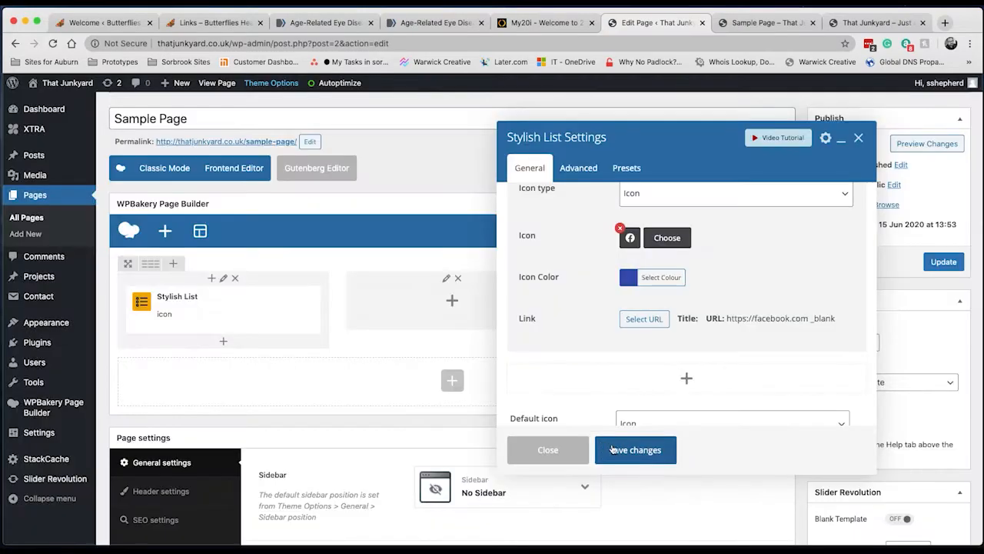
left_click(613, 449)
left_click(952, 265)
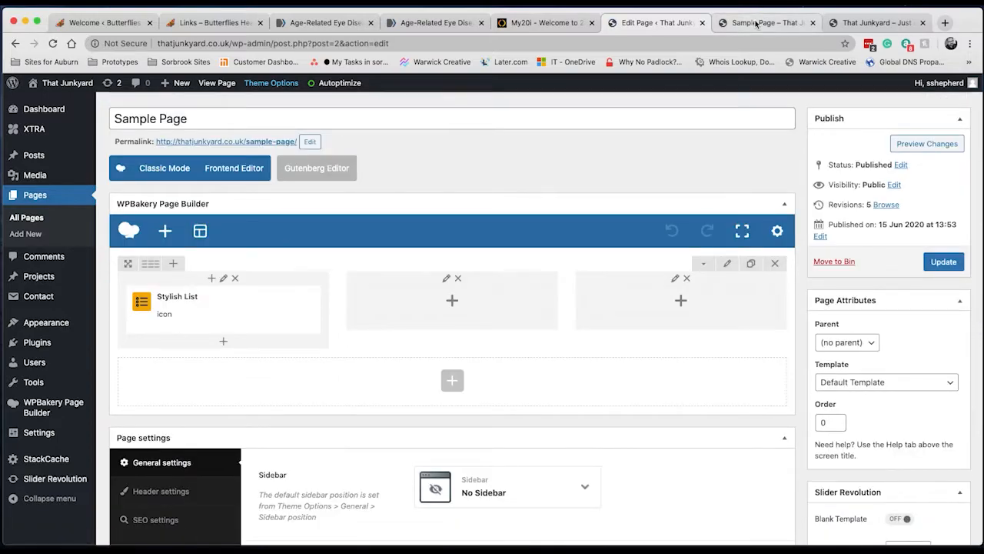
Test the Facebook link on the live Sample Page and close the tab it opens
left_click(756, 23)
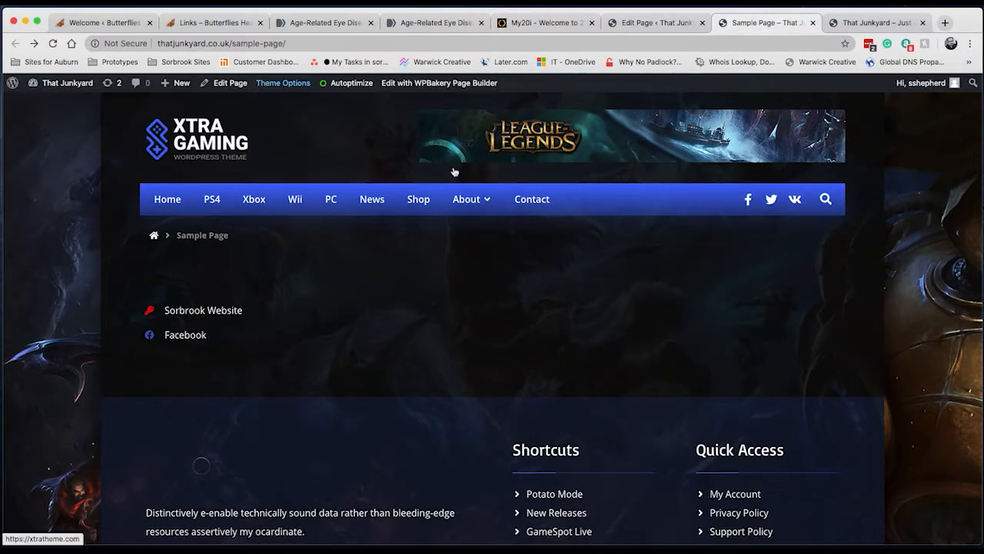
left_click(184, 335)
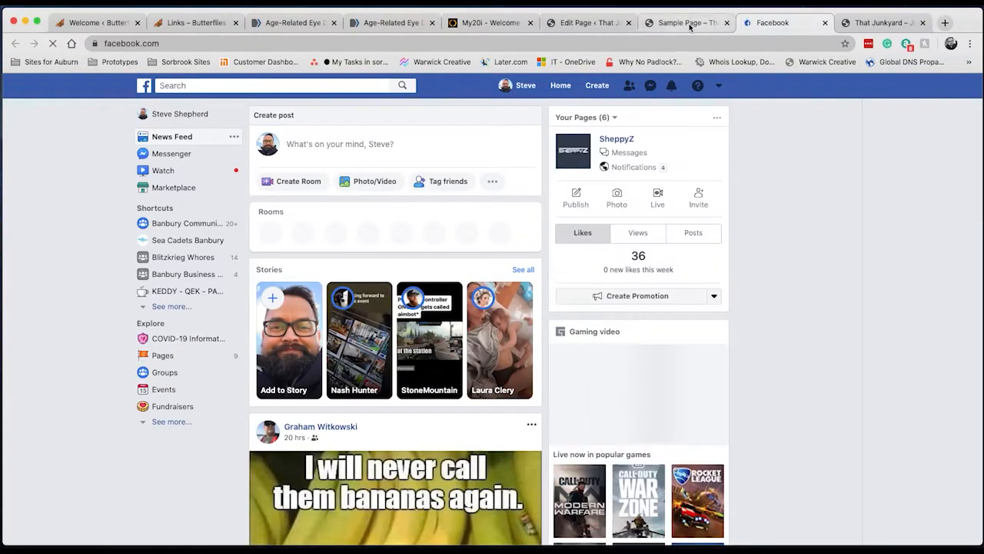
left_click(824, 23)
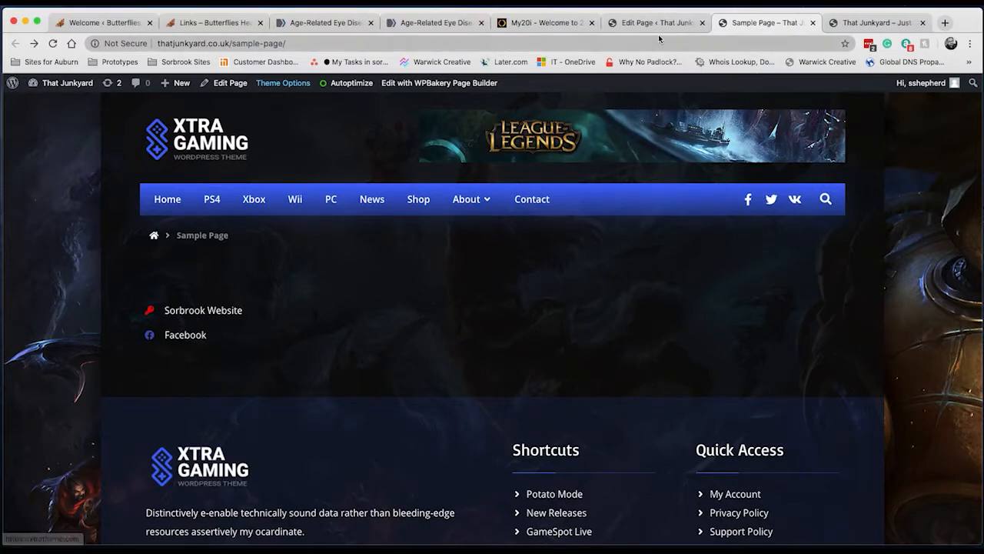
Open the Stylish List's settings on the Edit Page and duplicate the Facebook list item twice
left_click(657, 23)
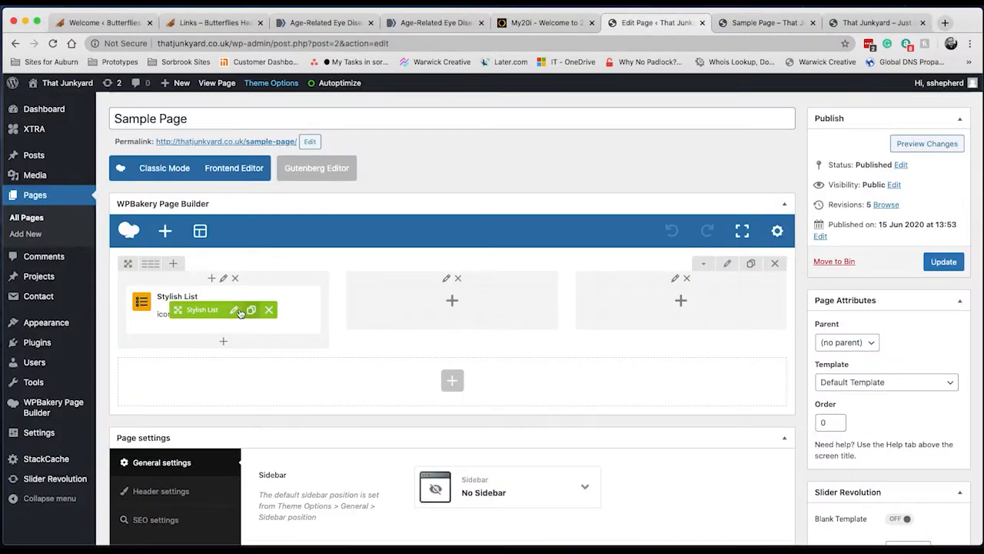
left_click(235, 310)
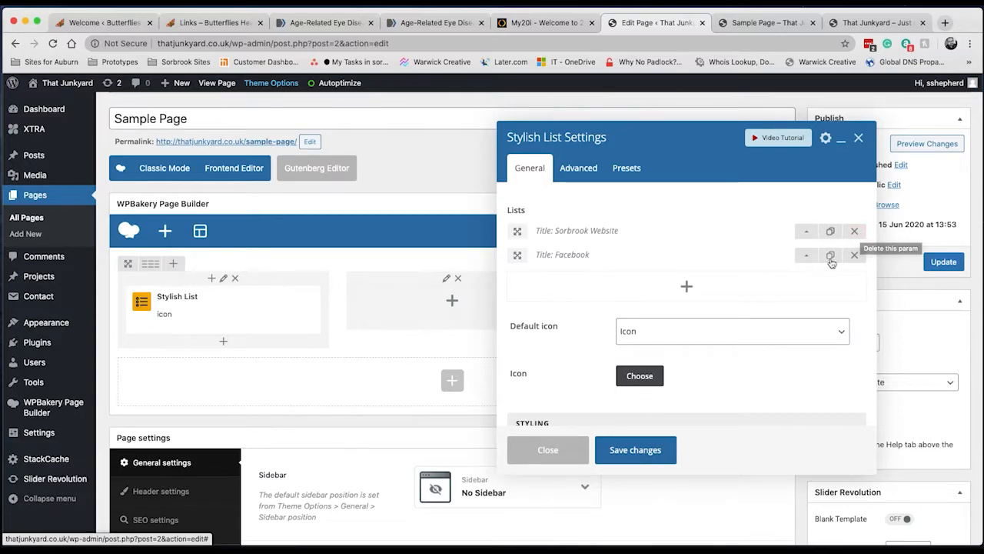
left_click(831, 256)
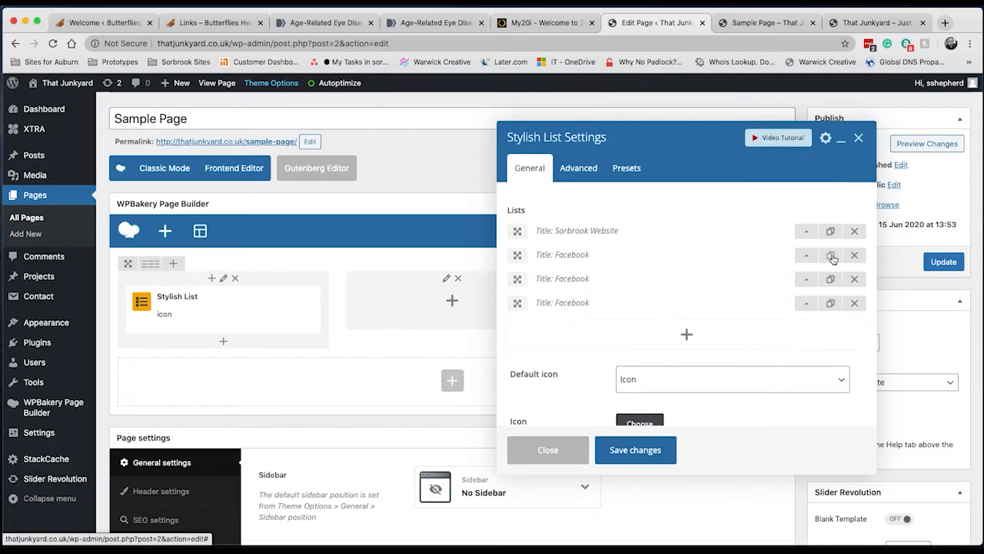
Delete both duplicate Facebook items from the Stylish List and confirm each deletion
left_click(854, 304)
left_click(590, 110)
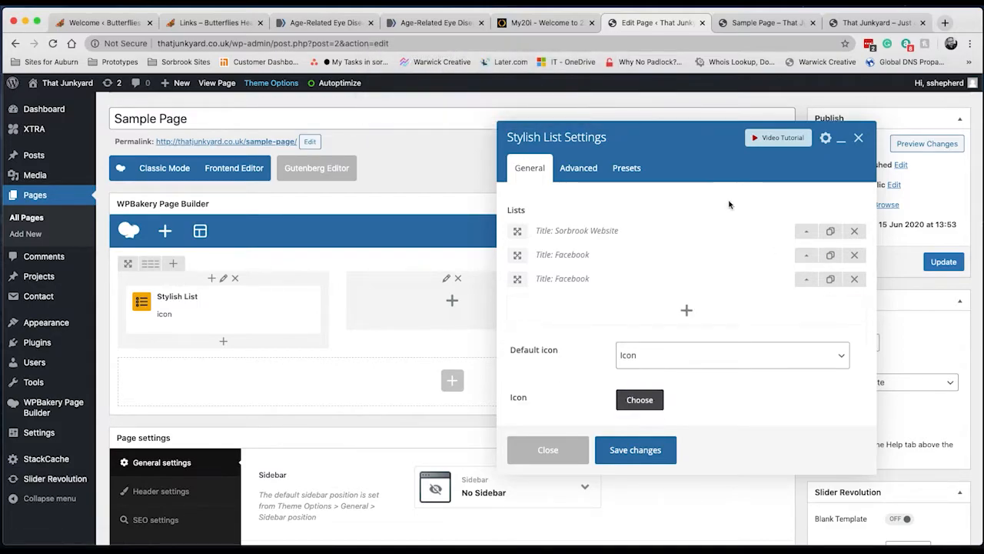
left_click(854, 281)
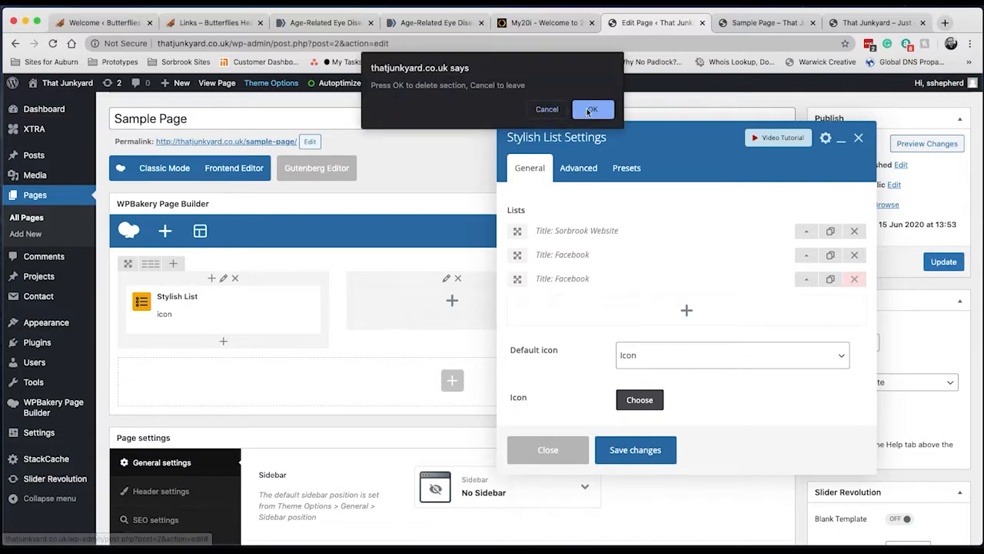
left_click(594, 110)
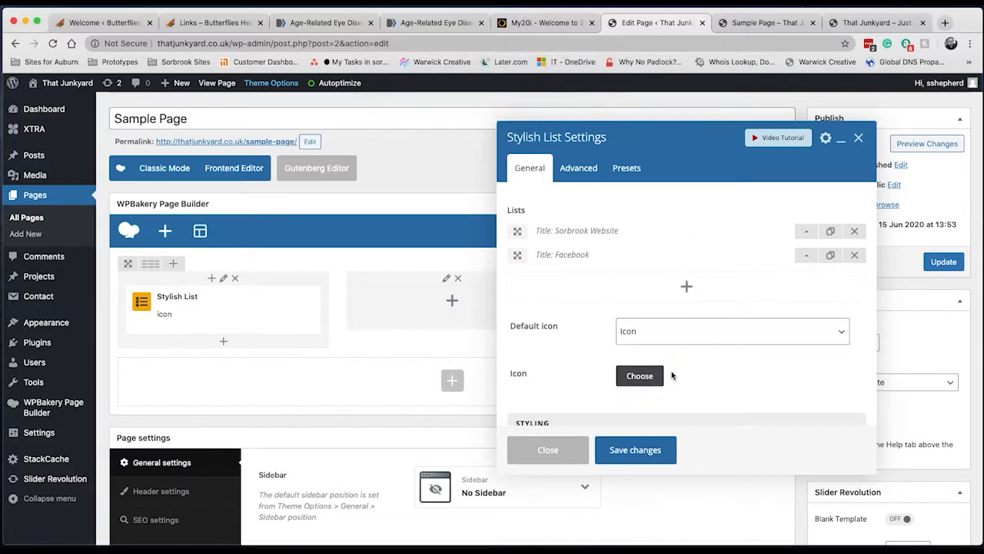
Look over the Stylish List's styling options, including the Container's background and spacing settings, and close the Container settings
scroll(672, 375, "down", 5)
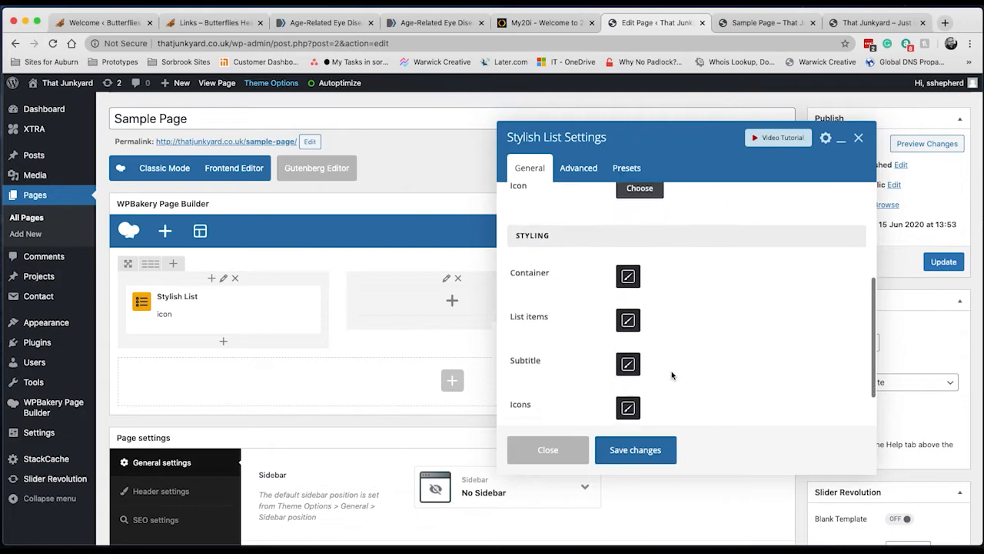
scroll(671, 370, "down", 1)
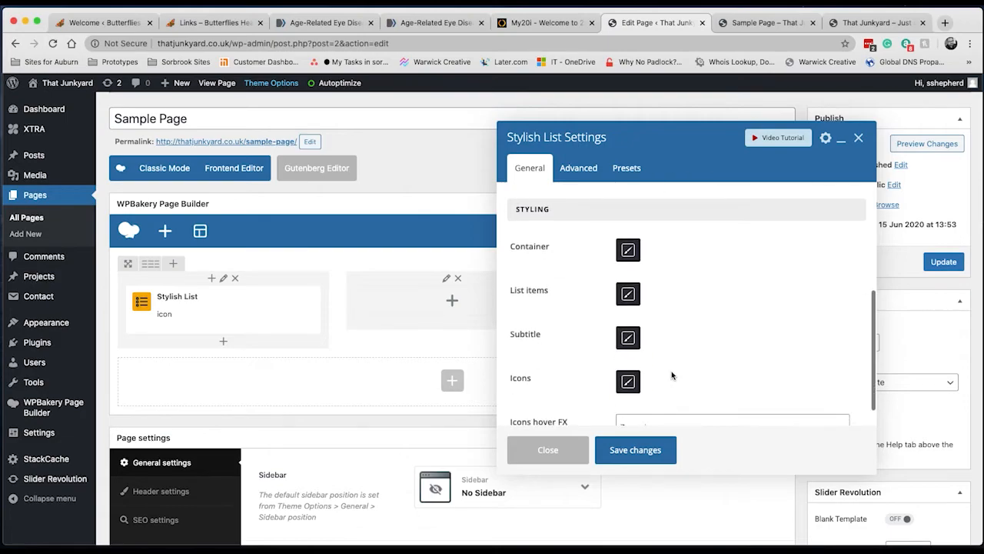
left_click(629, 251)
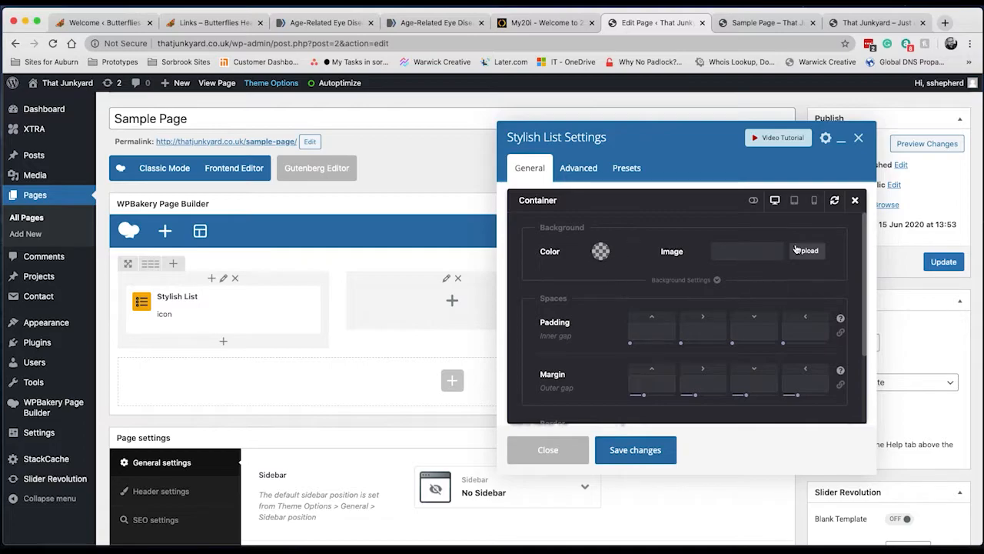
left_click(856, 201)
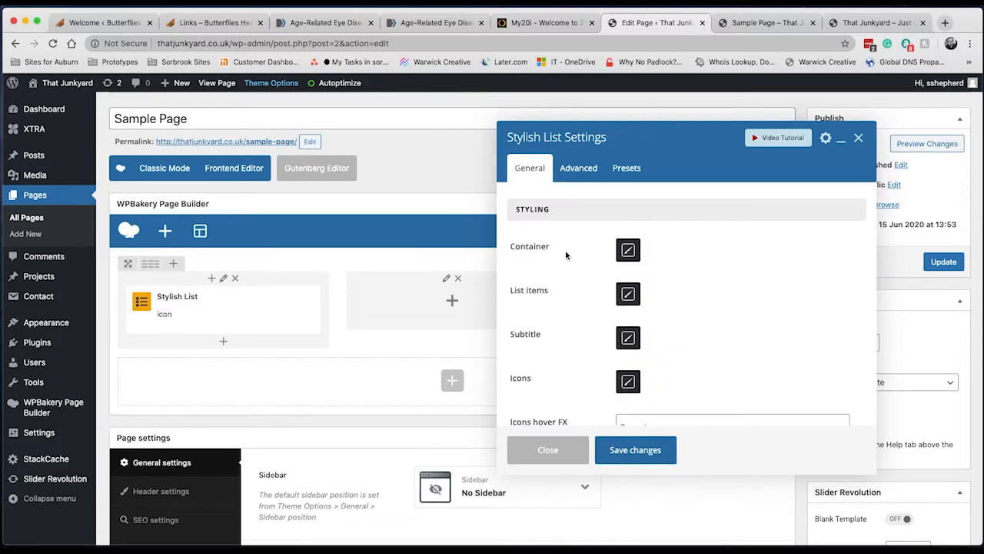
Try white (#ffffff) as the Container's background colour, clear the colour and set the background to transparent
left_click(628, 251)
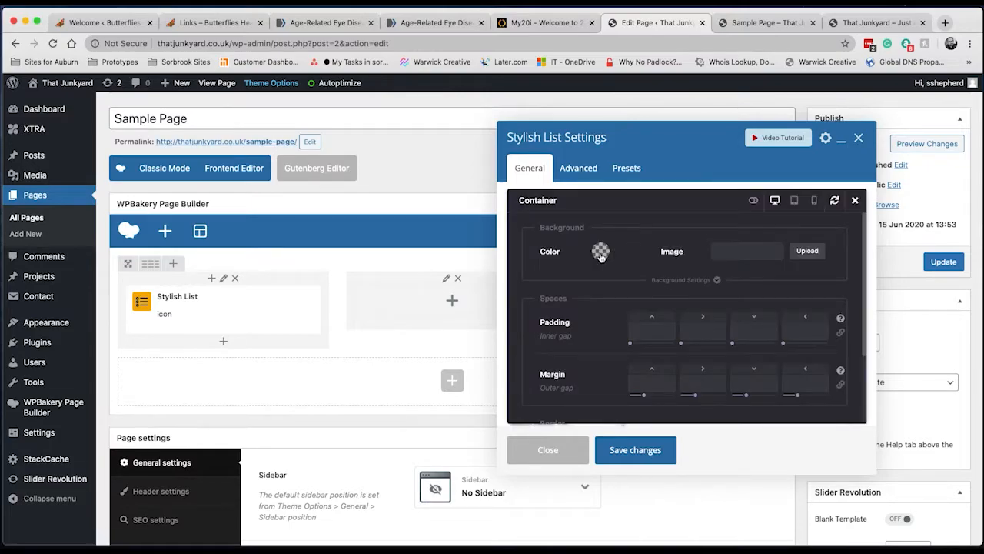
left_click(600, 252)
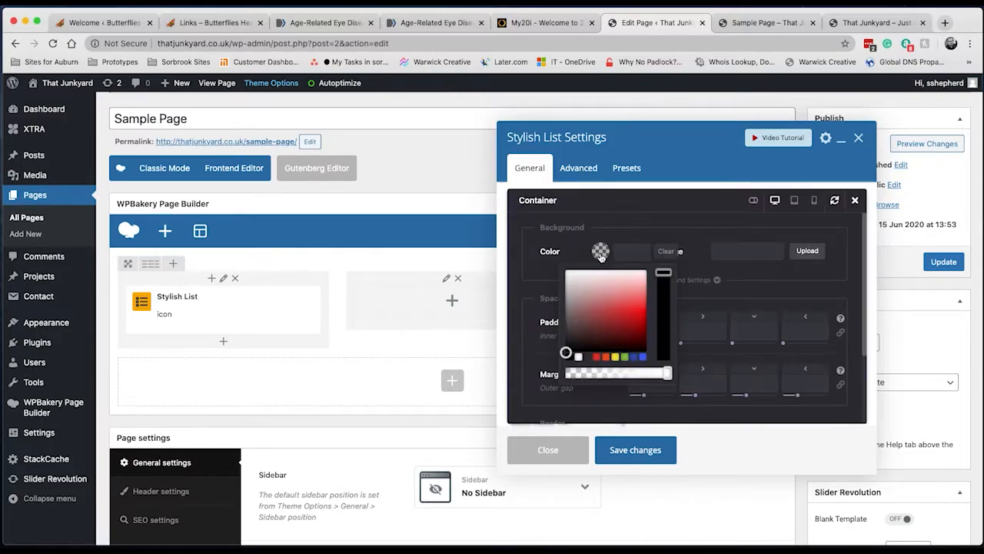
left_click(578, 358)
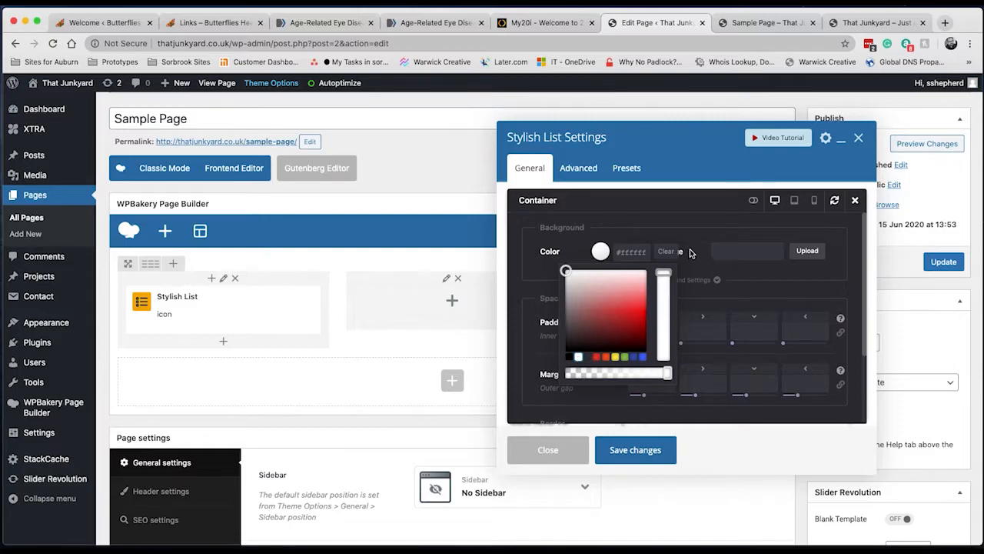
left_click(588, 357)
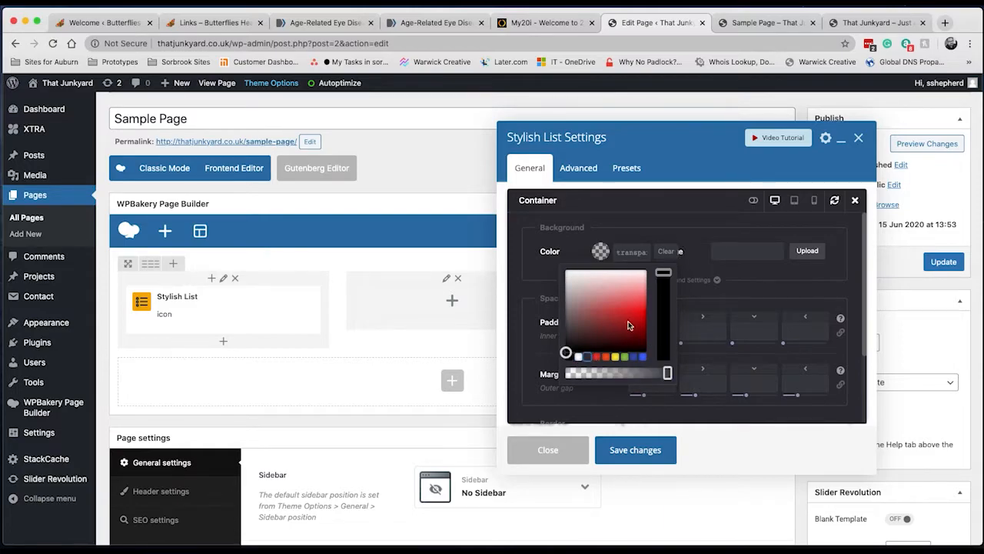
left_click(698, 256)
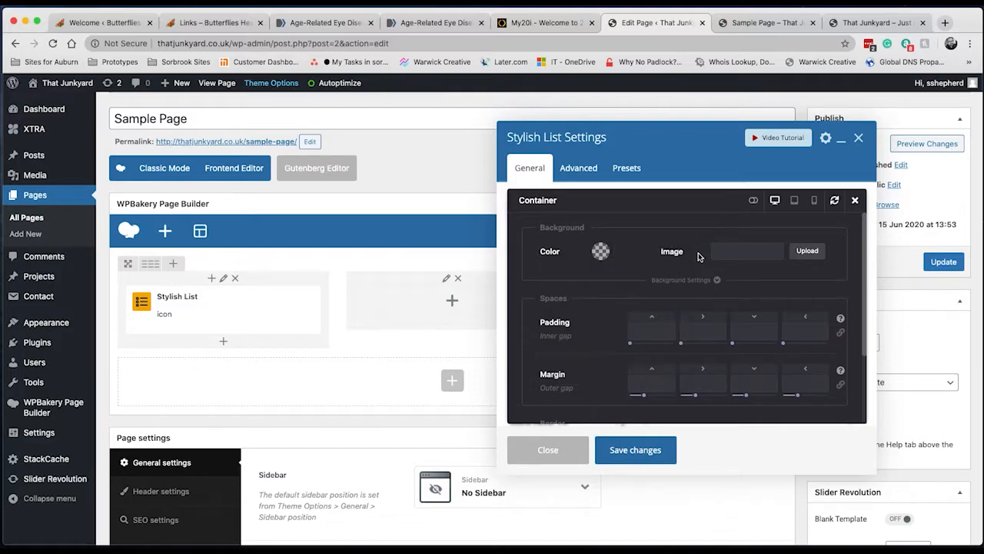
left_click(608, 259)
double_click(641, 252)
left_click(673, 254)
left_click(589, 358)
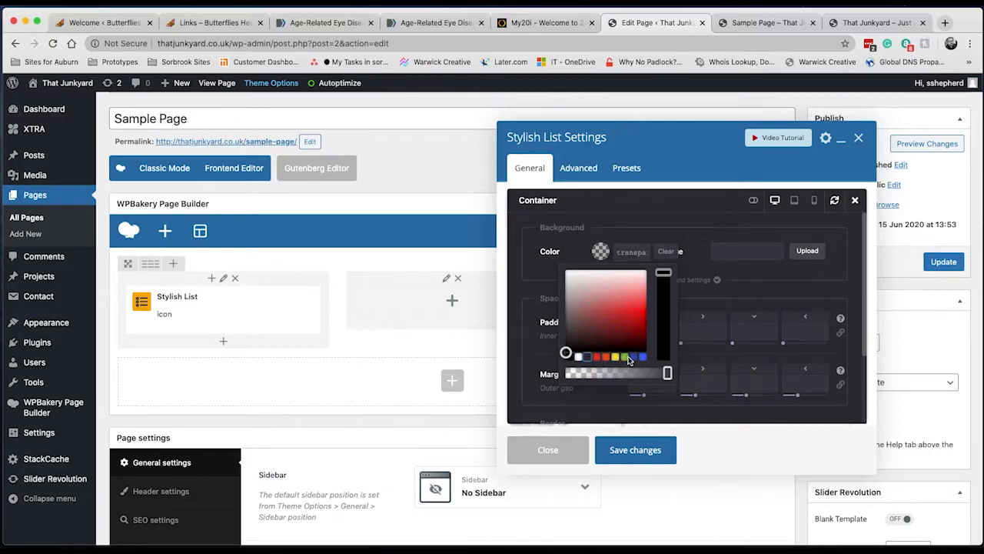
Set the Container's background colour to green (#8bc34a), close its settings and save the Stylish List changes
left_click(625, 358)
left_click(668, 254)
left_click(625, 358)
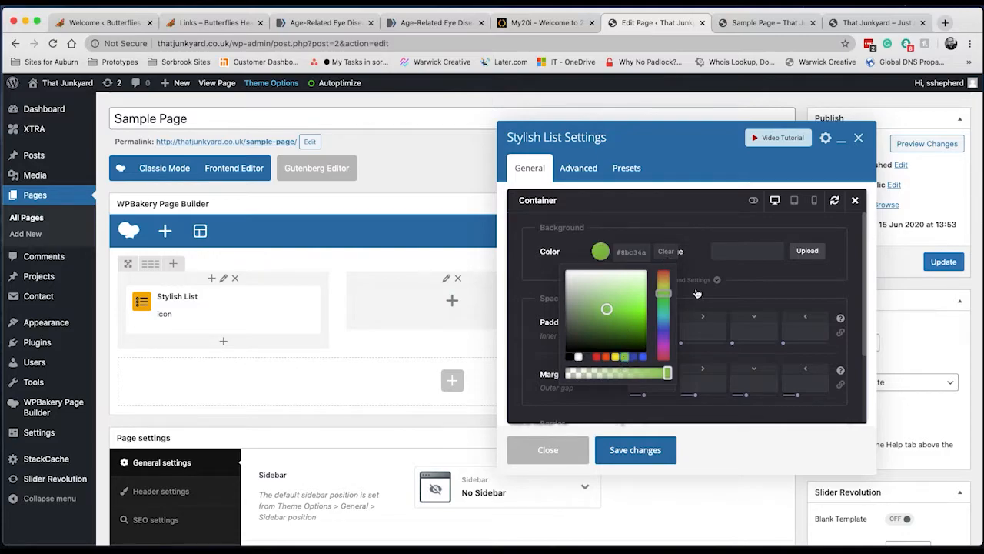
left_click(704, 264)
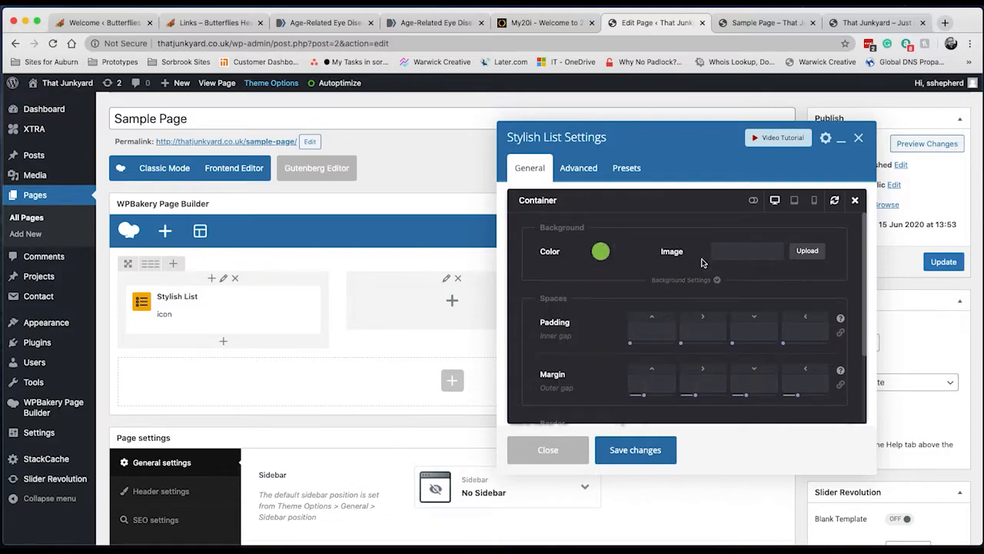
left_click(856, 202)
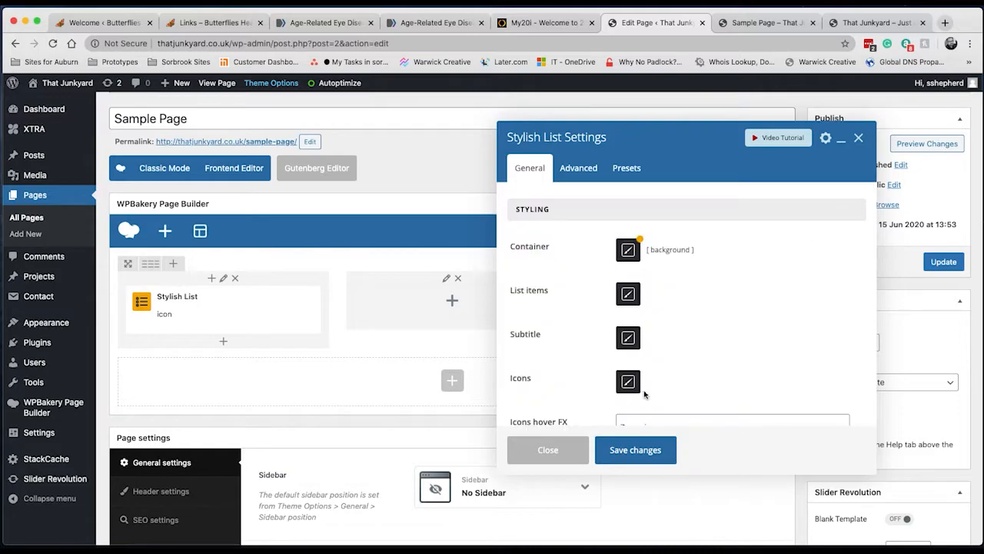
left_click(630, 447)
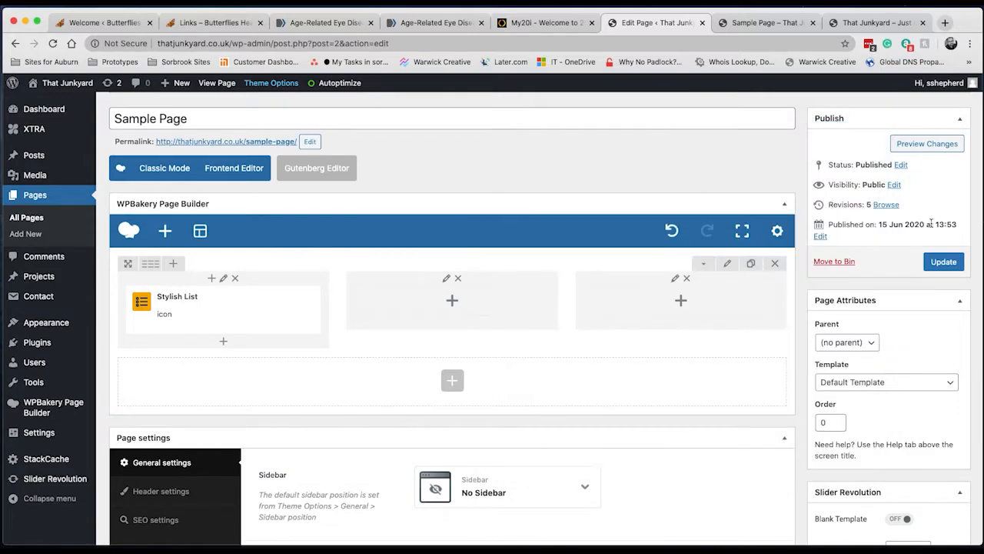
Update the page and check the list's green background on the published Sample Page
left_click(954, 266)
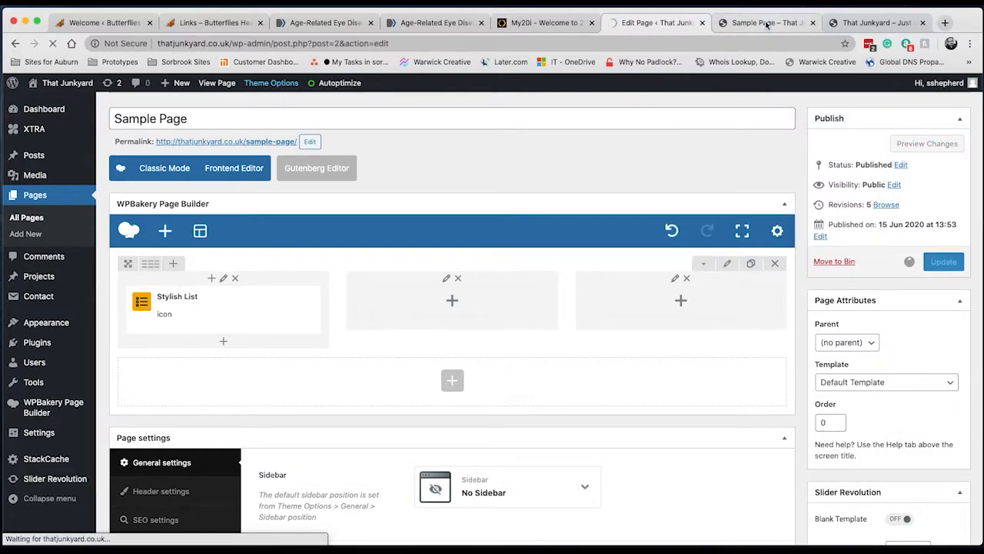
left_click(767, 23)
mouse_move(353, 92)
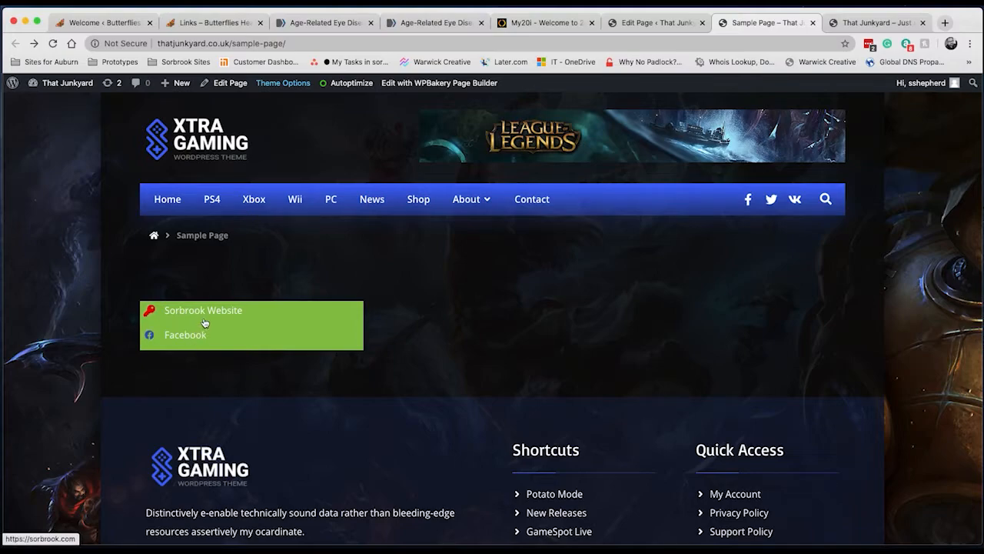
Reopen the Stylish List's settings on the Edit Page, set the Container's border radius to 5px and save the changes
left_click(655, 23)
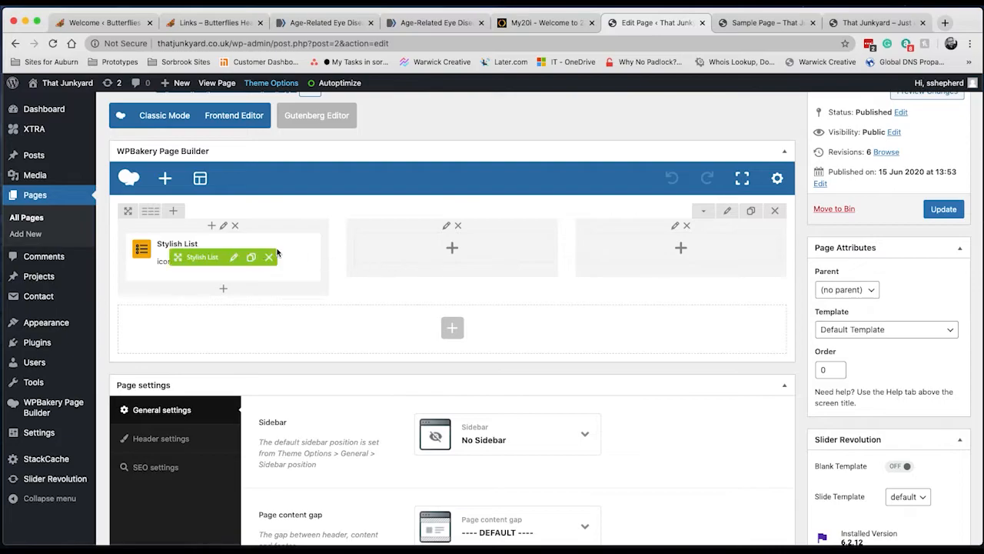
left_click(234, 257)
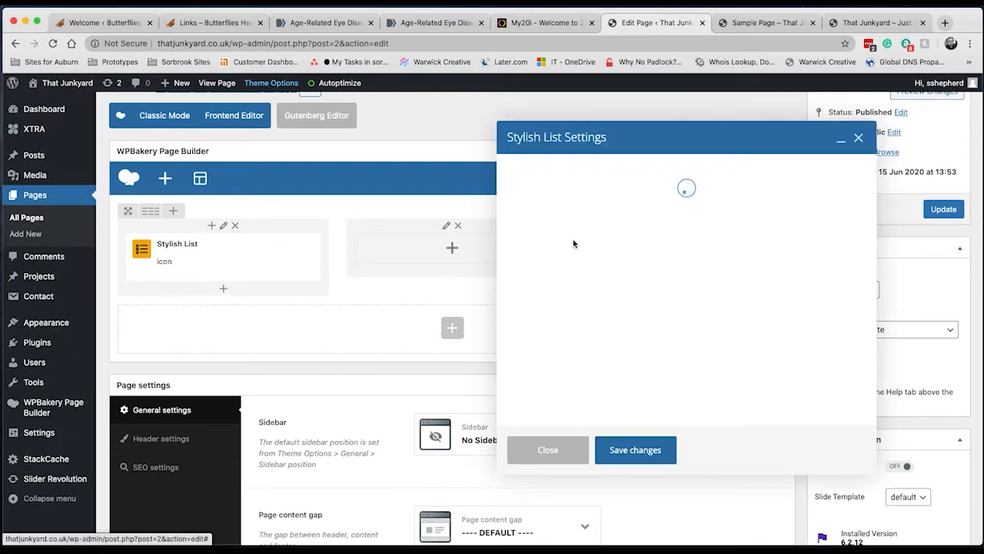
scroll(711, 358, "down", 3)
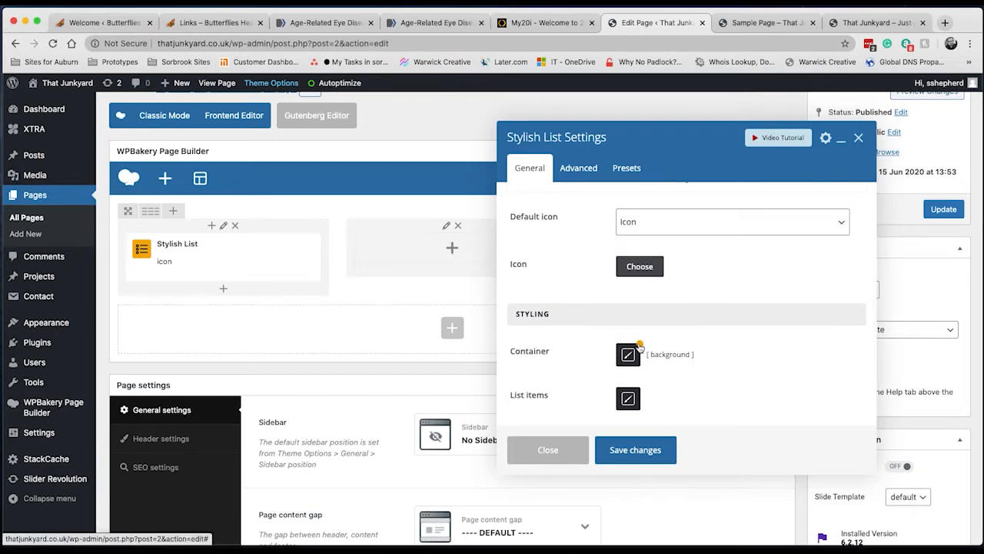
left_click(628, 358)
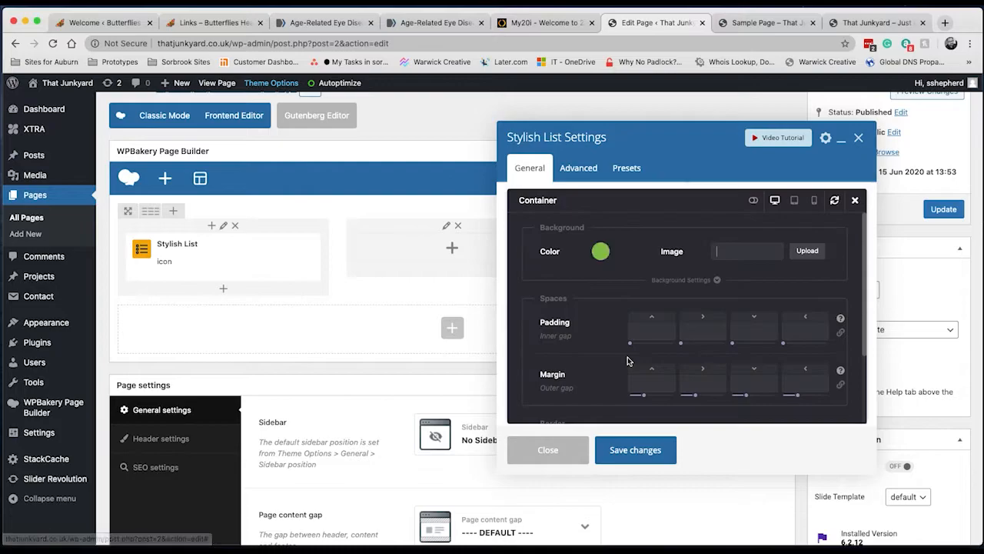
scroll(707, 350, "down", 3)
left_click(650, 376)
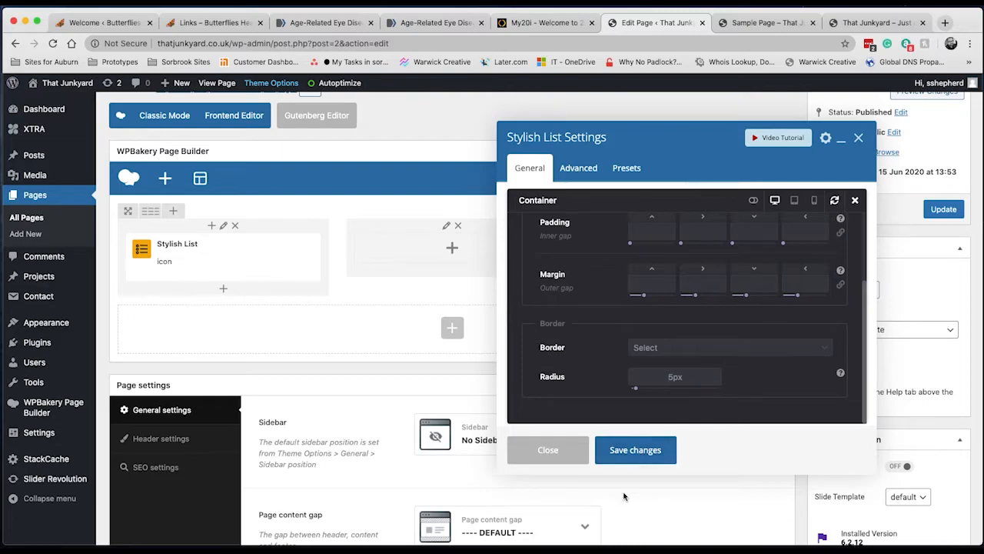
left_click(854, 200)
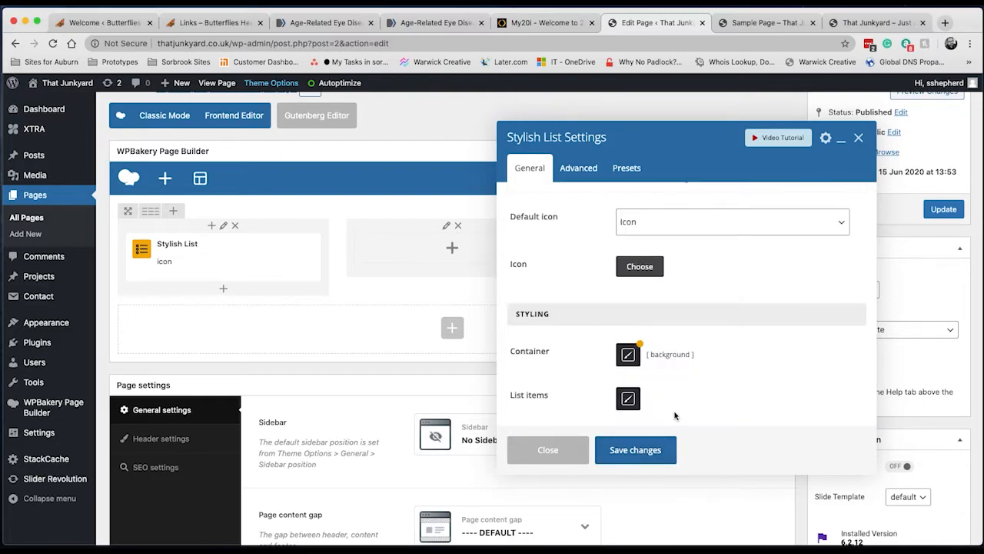
left_click(652, 442)
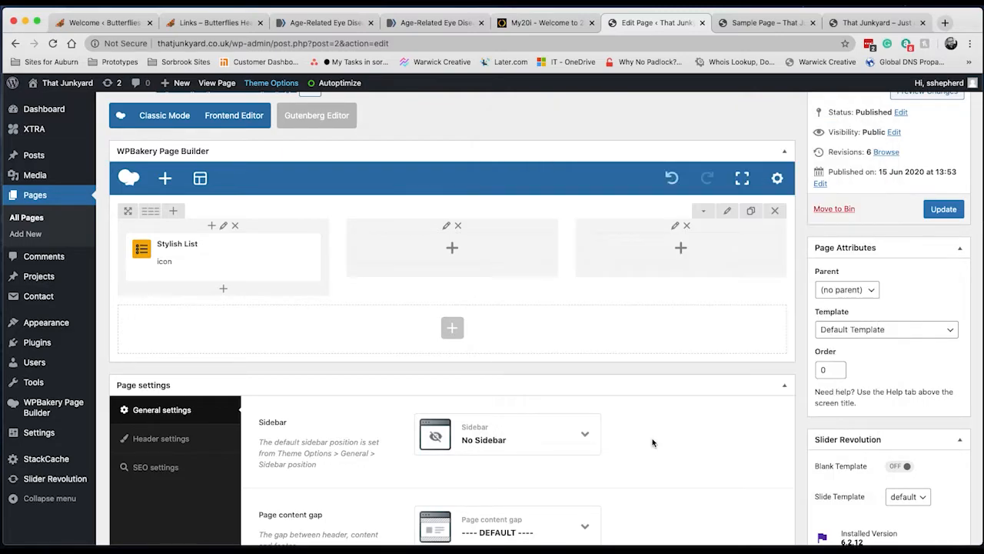
Update the page and reload the published Sample Page to check the list's rounded corners
left_click(943, 209)
left_click(750, 23)
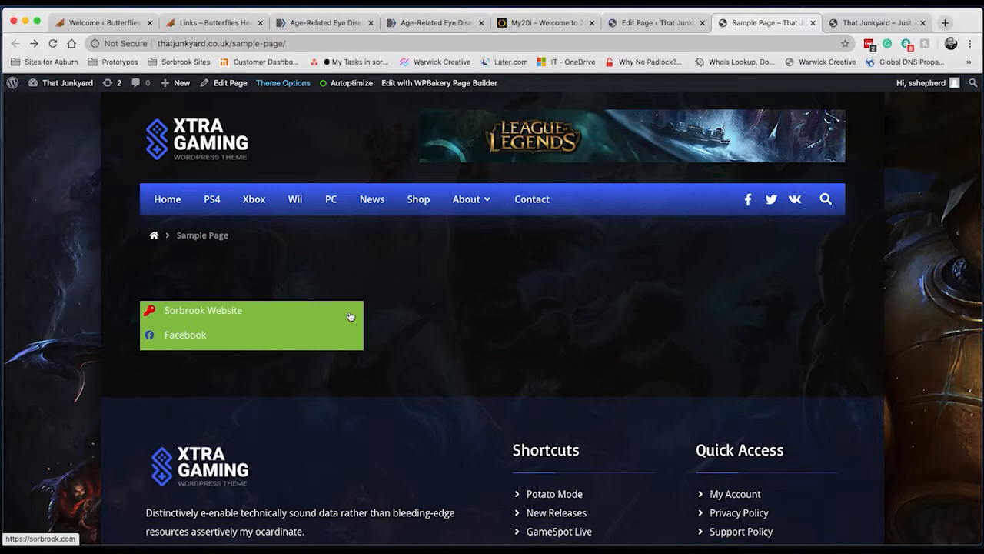
key("super+r")
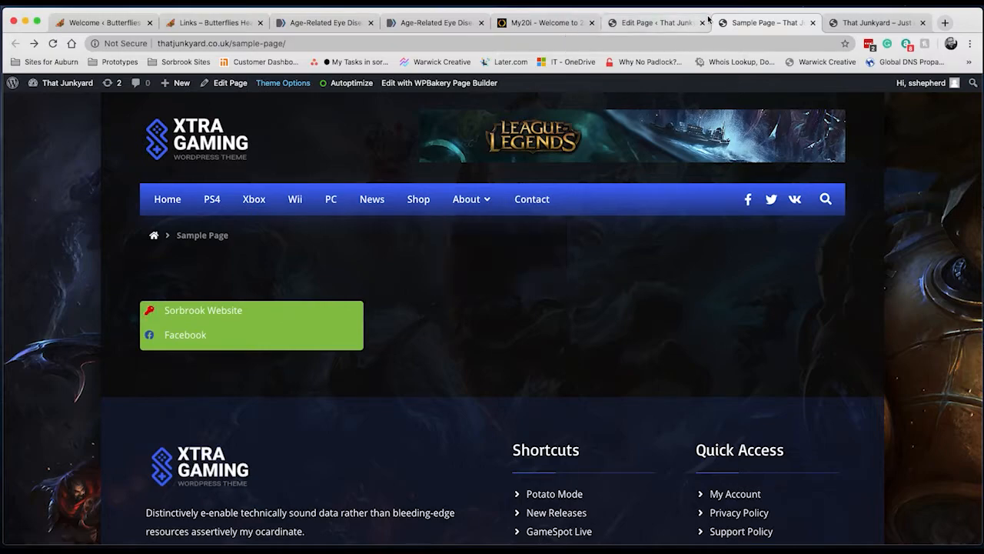
Look over the Stylish List's styling options on the Edit Page, including the Icons typography and background settings, and save the element
left_click(668, 27)
scroll(519, 280, "down", 5)
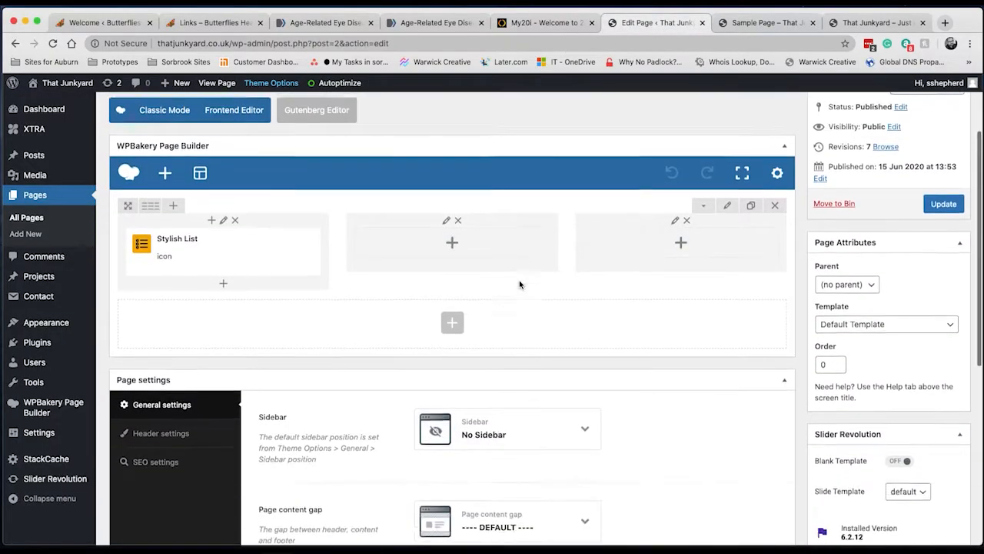
scroll(241, 157, "up", 5)
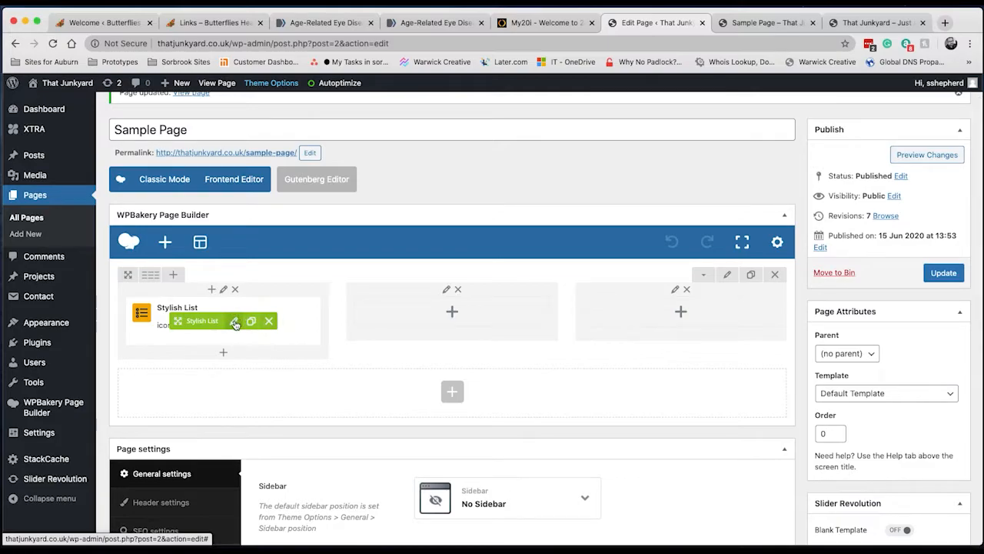
left_click(234, 321)
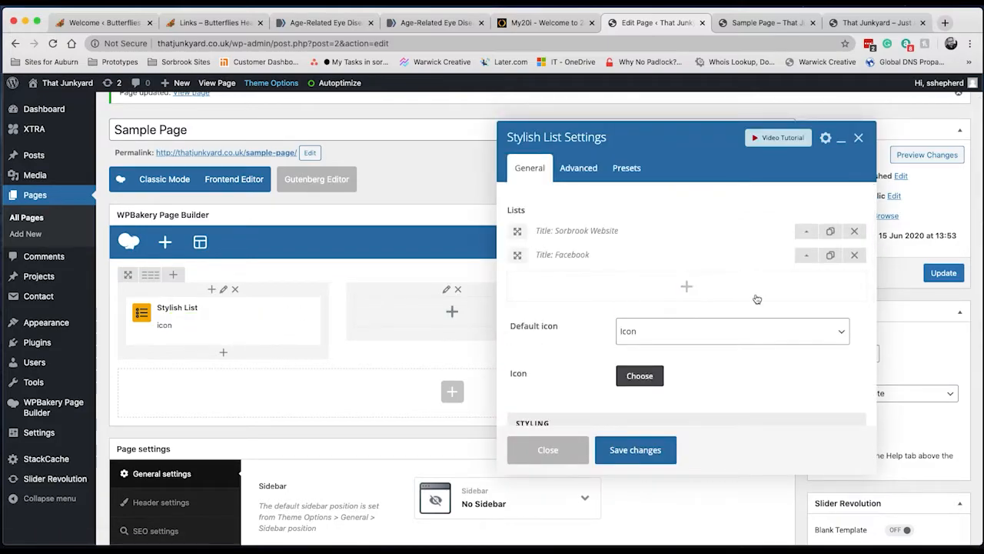
scroll(756, 298, "down", 8)
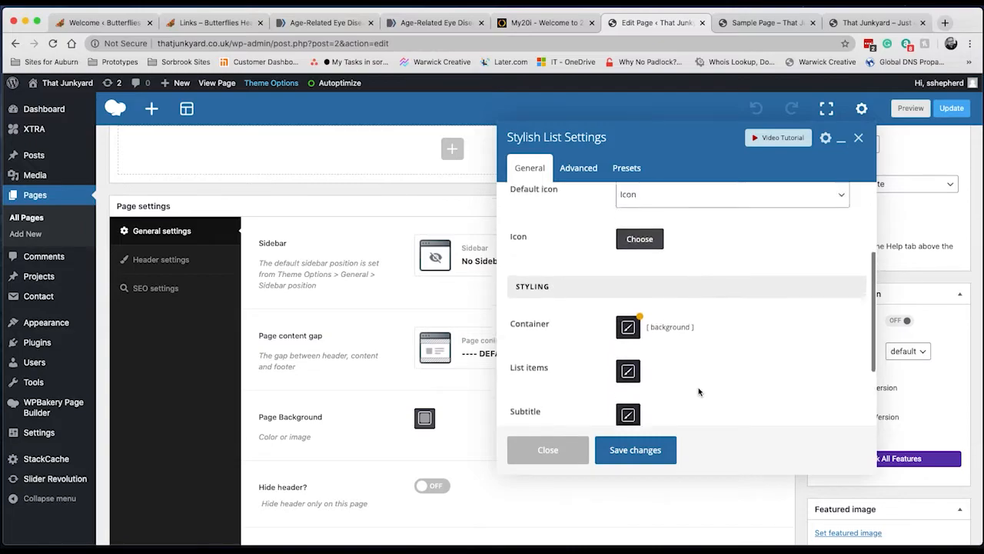
scroll(698, 392, "down", 3)
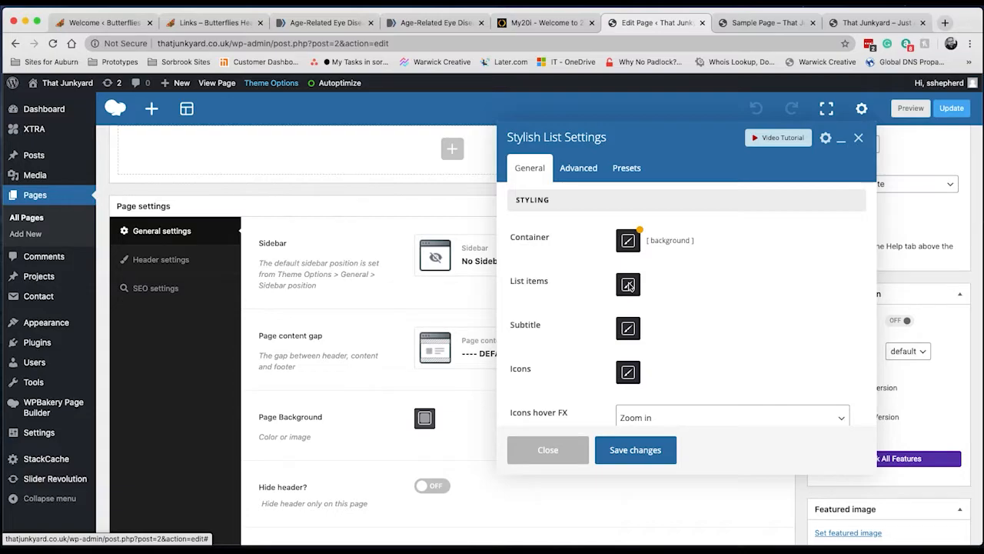
left_click(628, 372)
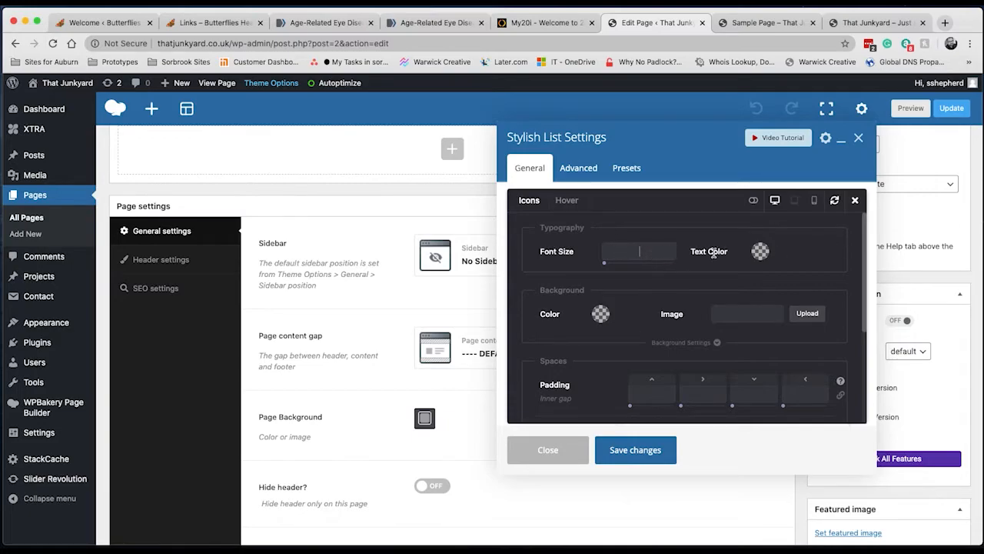
left_click(855, 201)
left_click(643, 449)
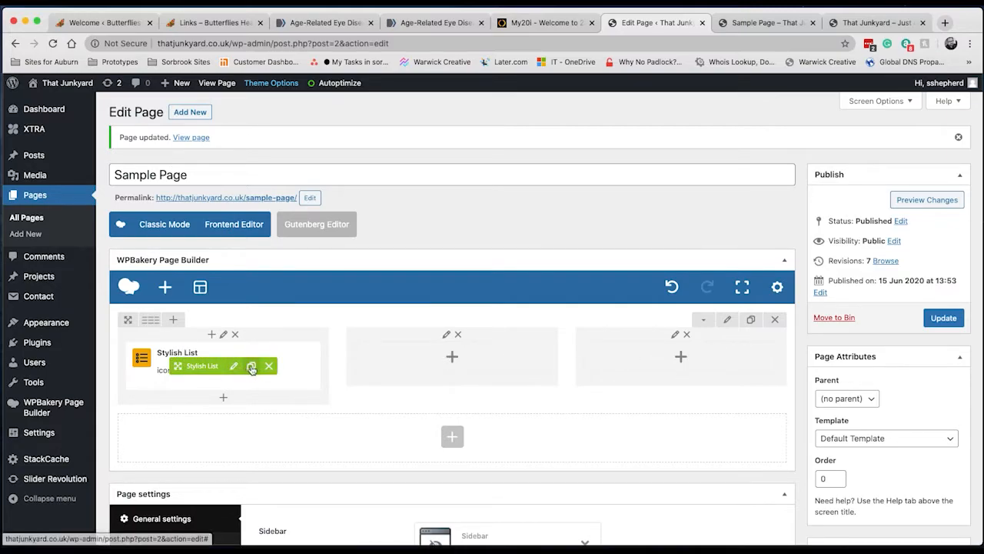
Duplicate the Stylish List, place the copies in the second and third columns and update the page
left_click(251, 368)
mouse_move(200, 417)
left_mouse_down()
mouse_move(413, 347)
mouse_move(461, 362)
mouse_move(696, 359)
mouse_move(690, 364)
left_mouse_up()
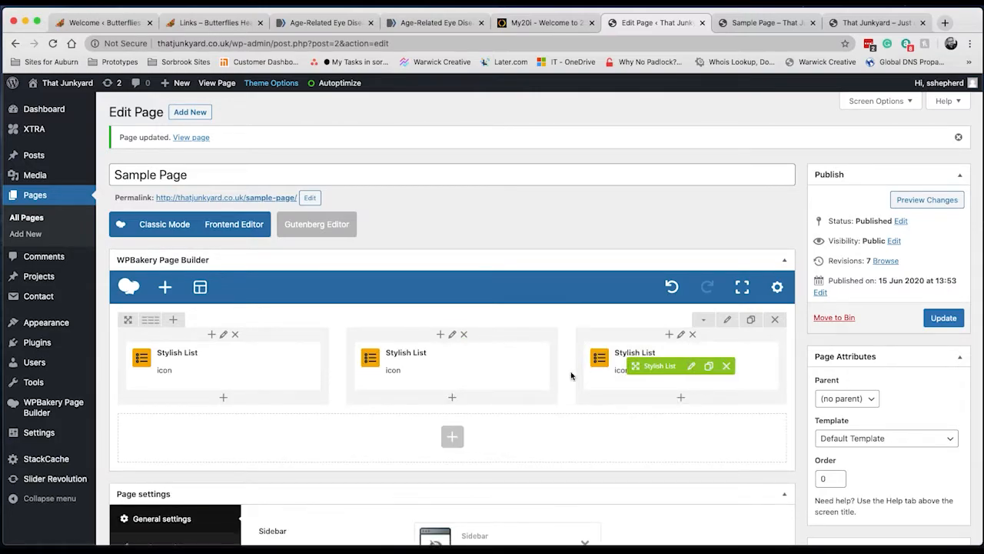
left_click(944, 320)
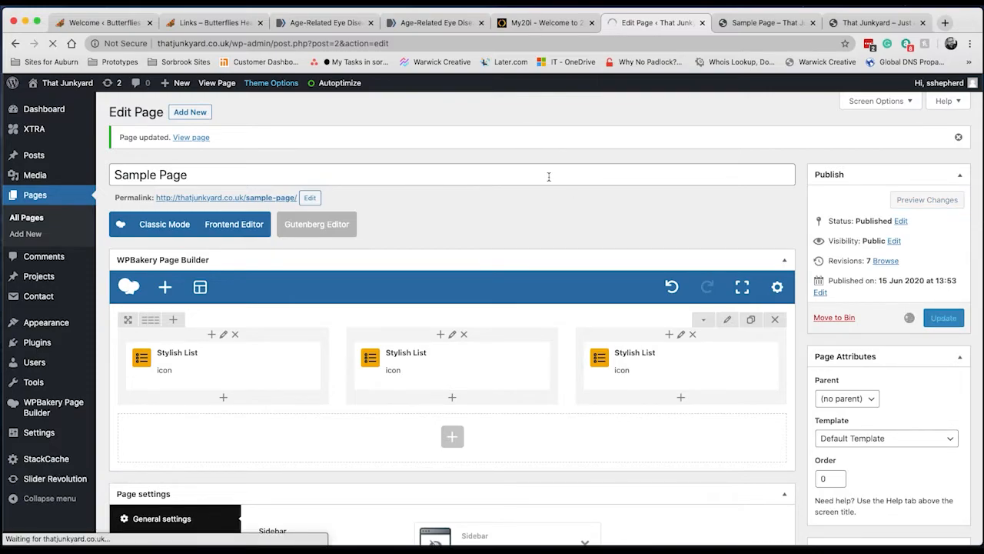
Reload the published Sample Page to check the lists in all three columns and return to the Edit Page
left_click(765, 23)
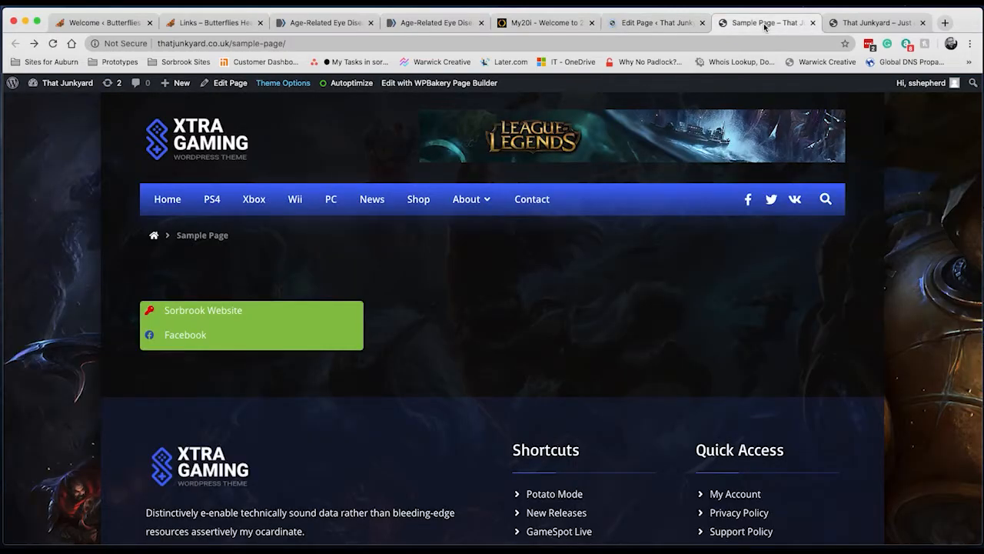
key("super+r")
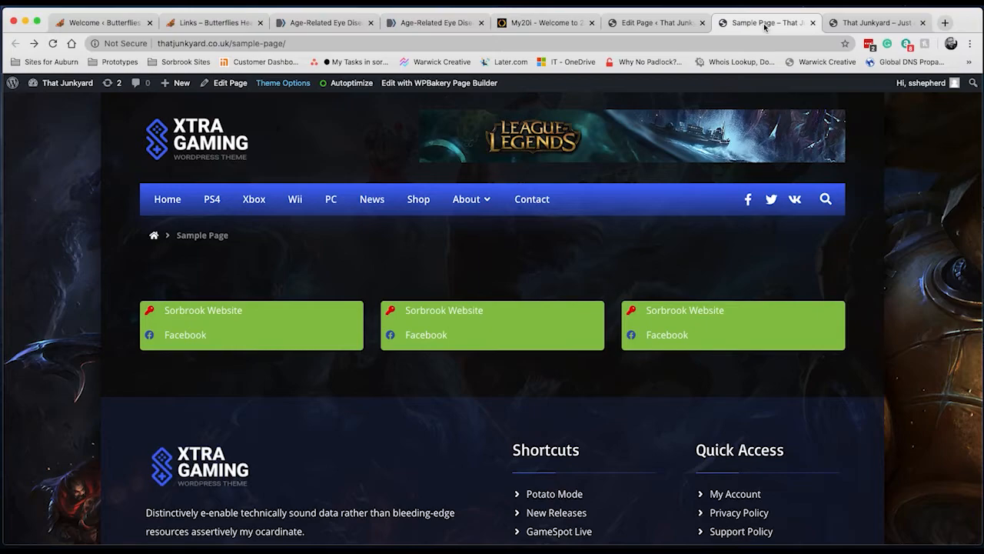
left_click(662, 24)
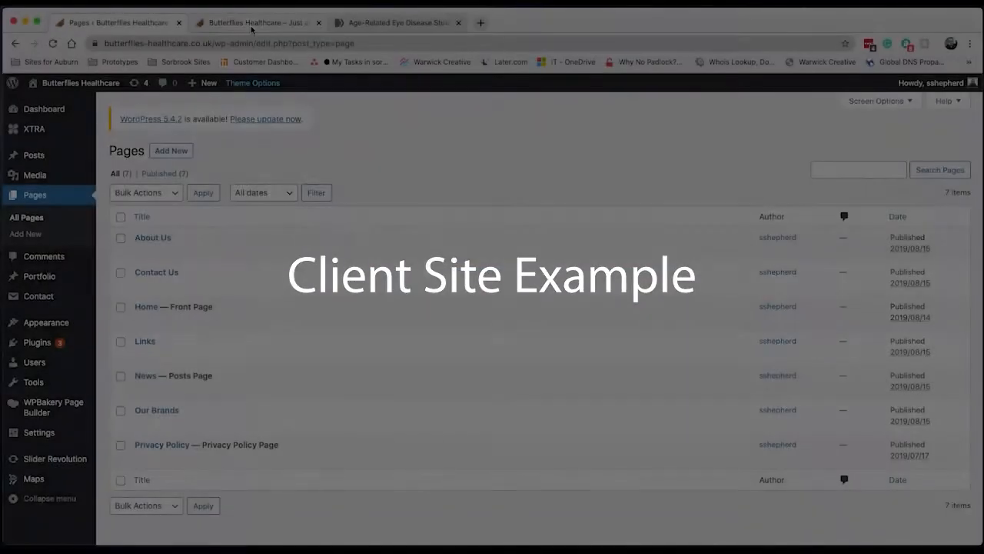
Examine the Butterflies Healthcare Links page's icon lists and the National Eye Institute page that the Official AREDS2 site entry relates to
left_click(250, 26)
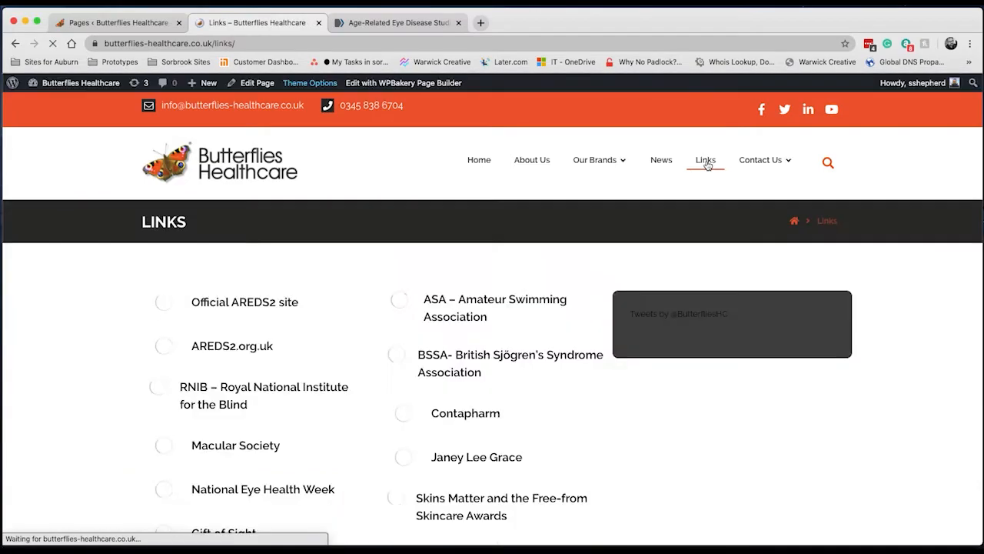
scroll(419, 338, "down", 3)
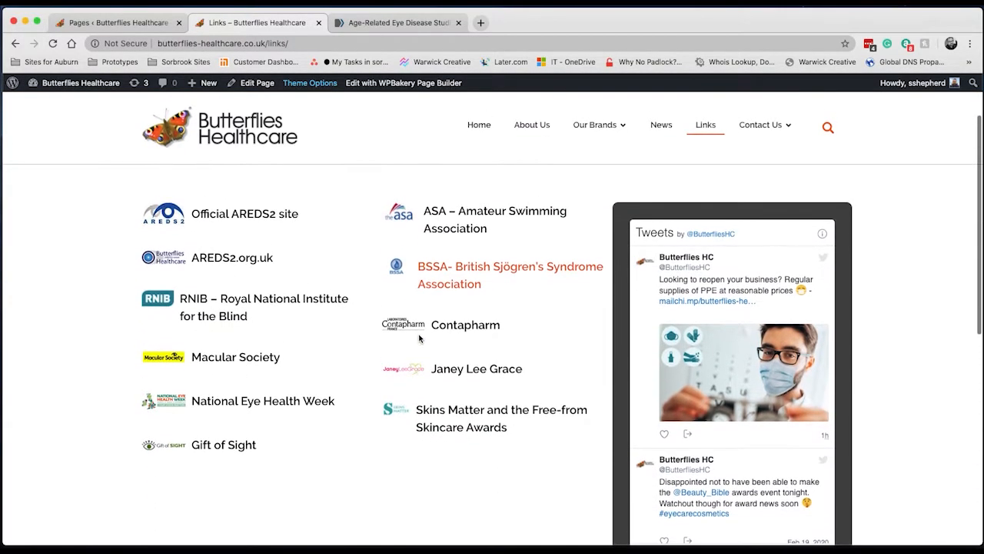
scroll(442, 246, "down", 2)
scroll(442, 246, "down", 1)
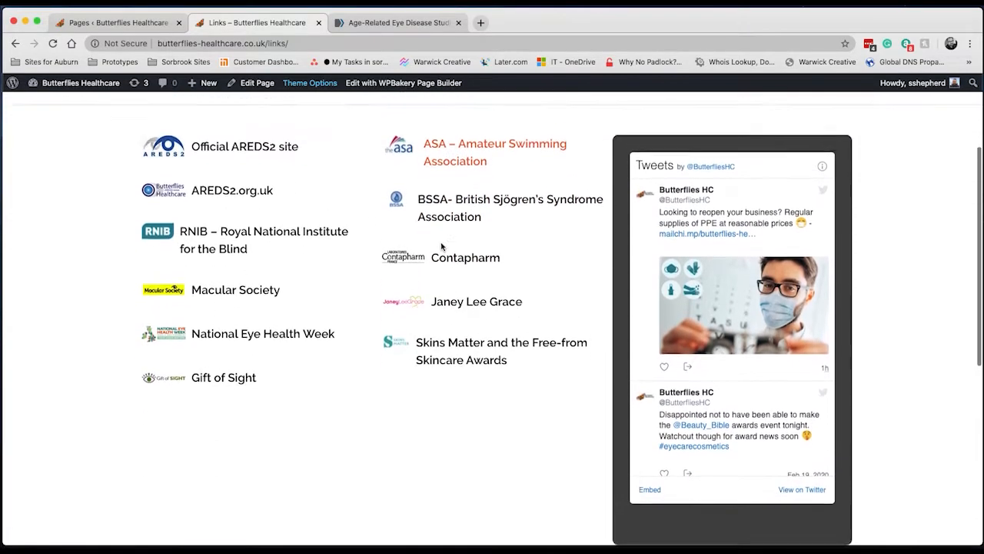
scroll(442, 246, "up", 4)
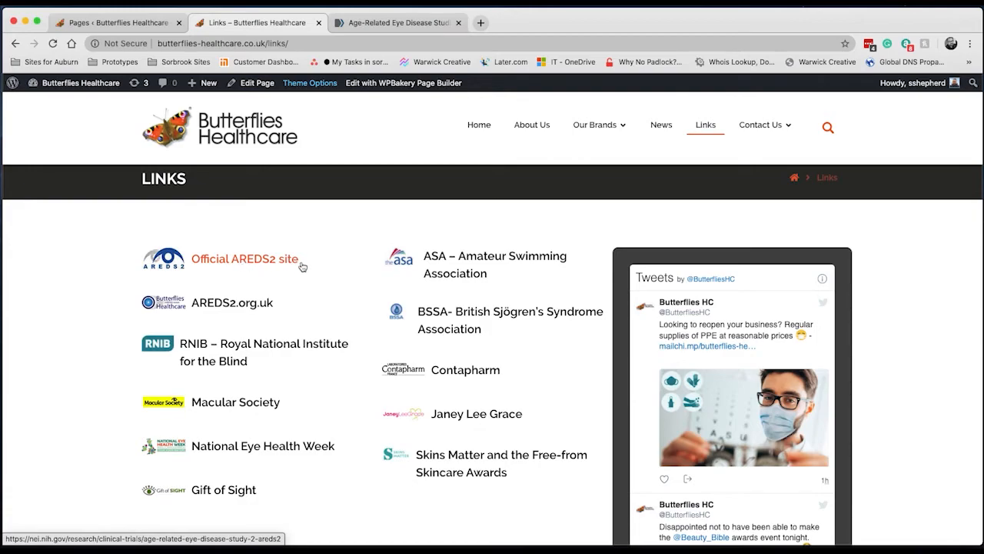
left_click(398, 23)
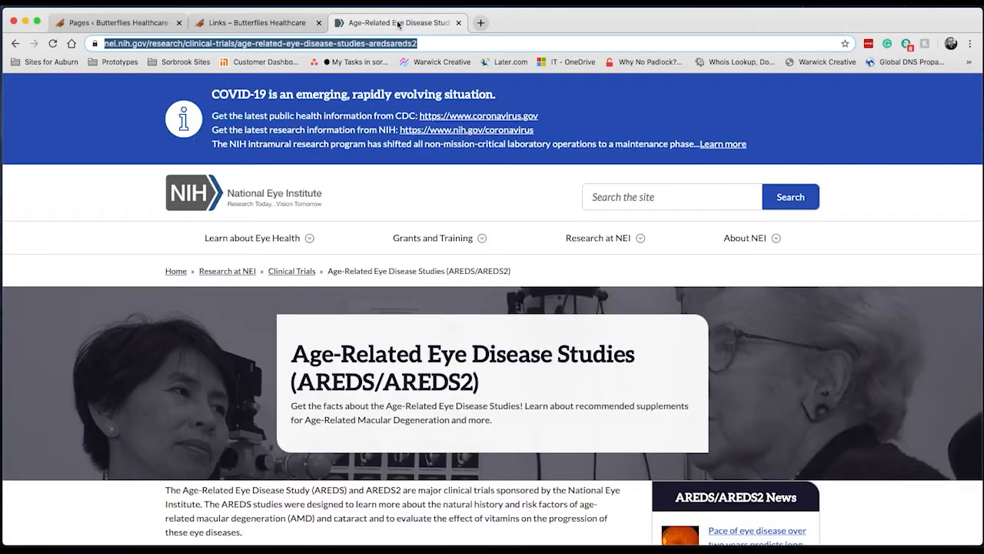
left_click(267, 23)
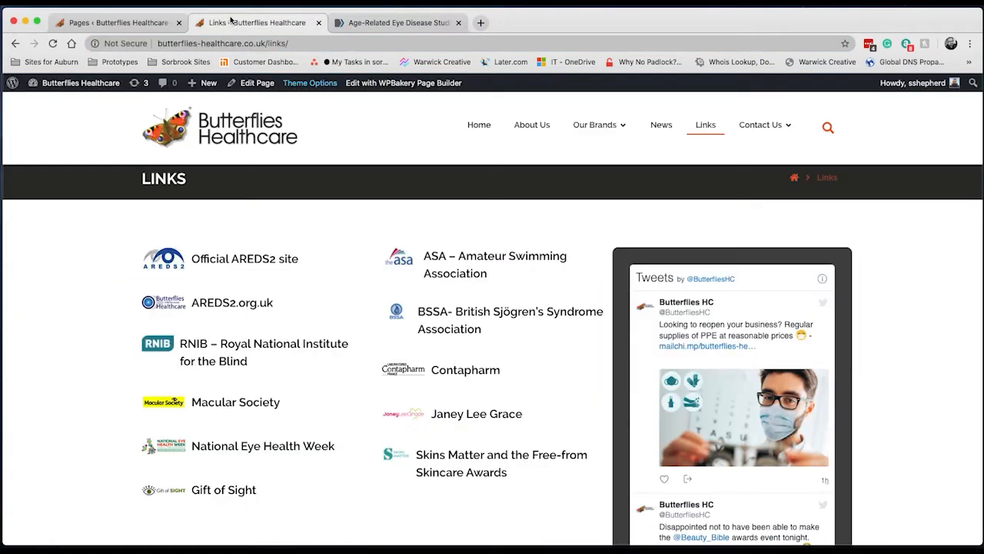
Open the Links page for editing from the Butterflies Healthcare pages list
left_click(127, 23)
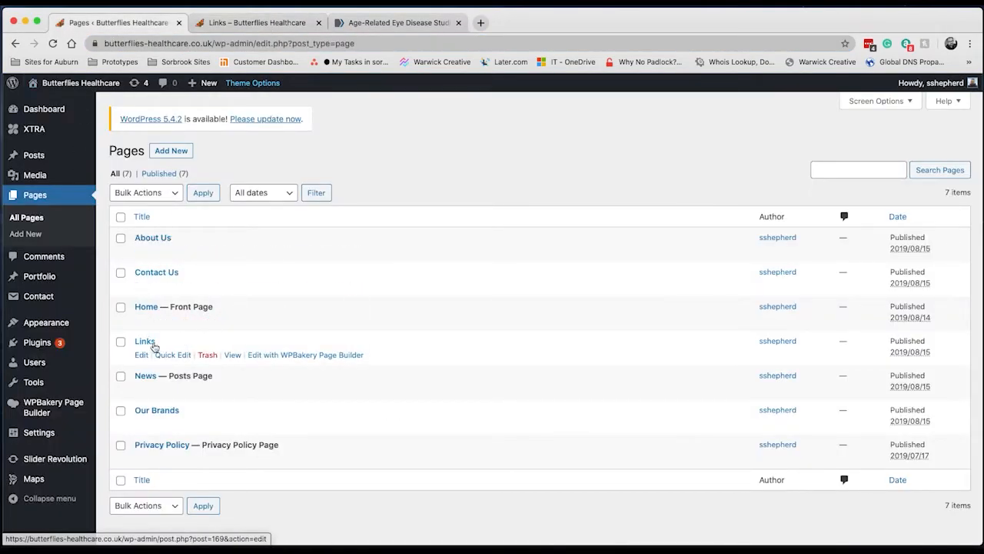
left_click(146, 341)
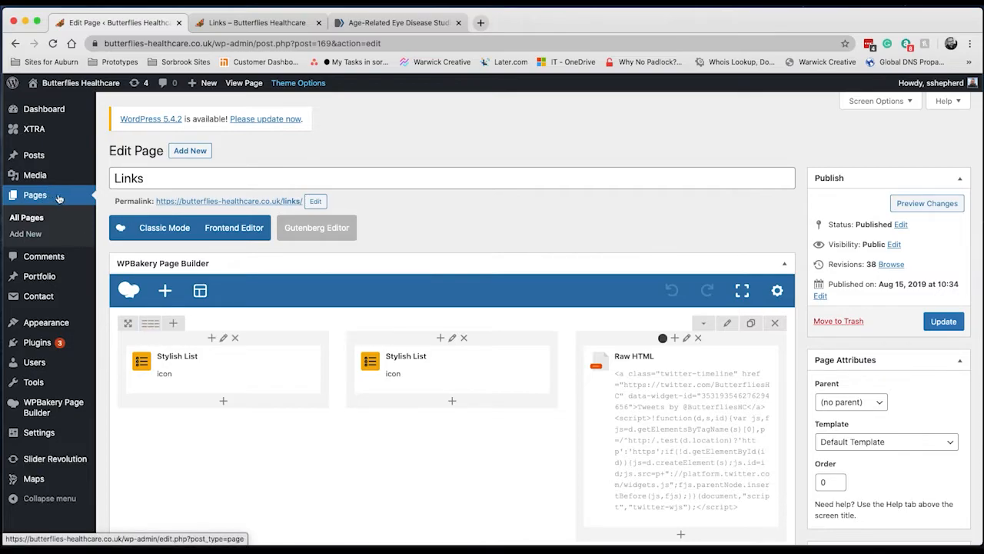
Compare the column layout of the Links page's row in the editor with the published Links page
mouse_move(187, 364)
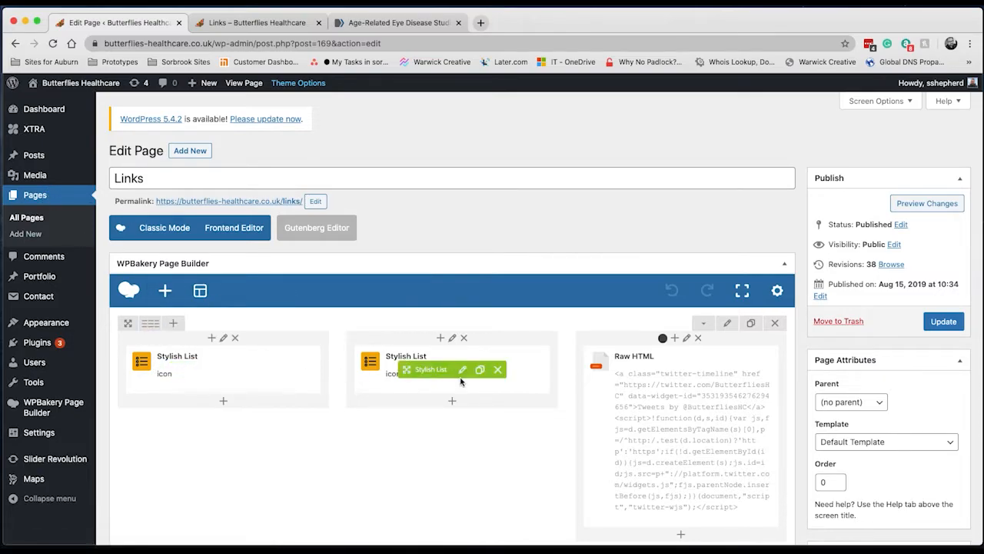
mouse_move(147, 323)
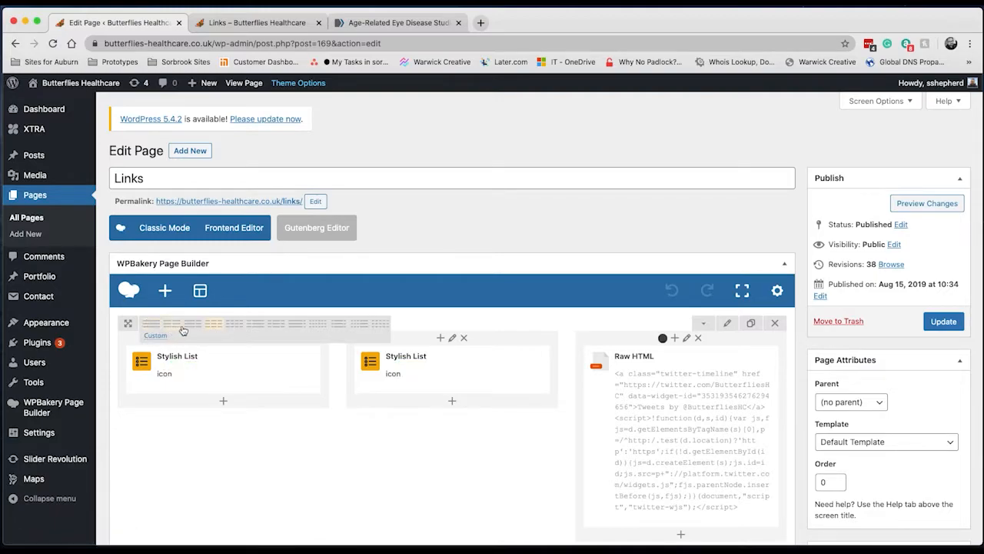
mouse_move(182, 384)
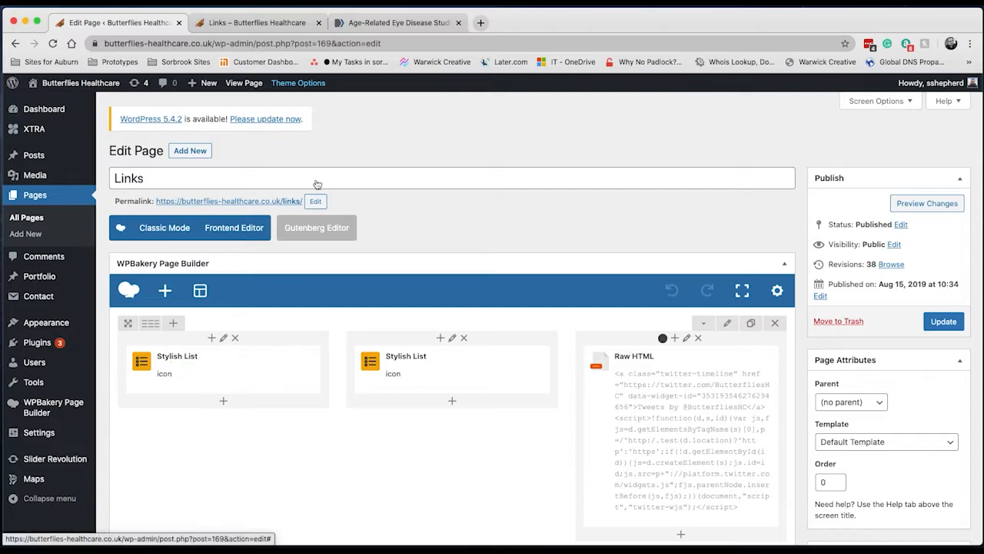
left_click(265, 23)
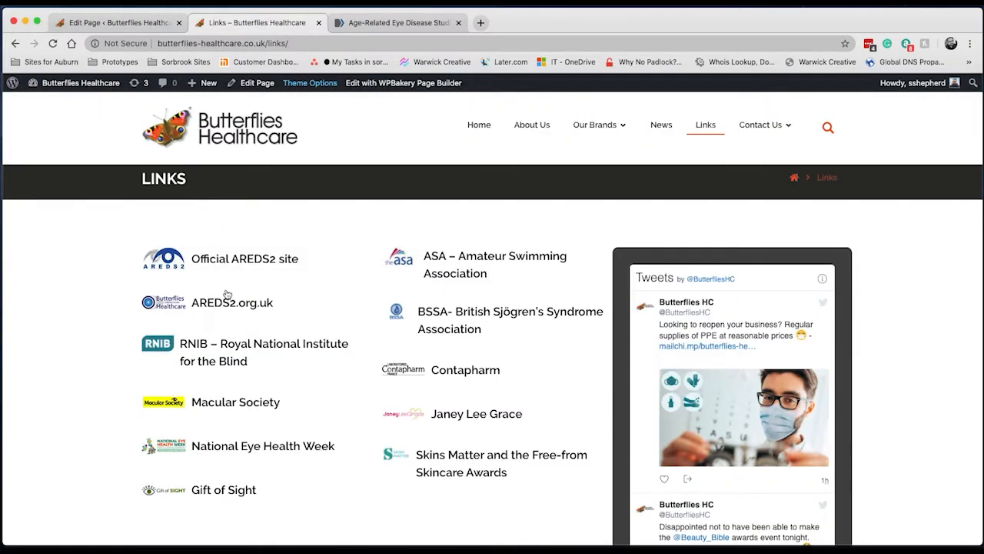
left_click(152, 25)
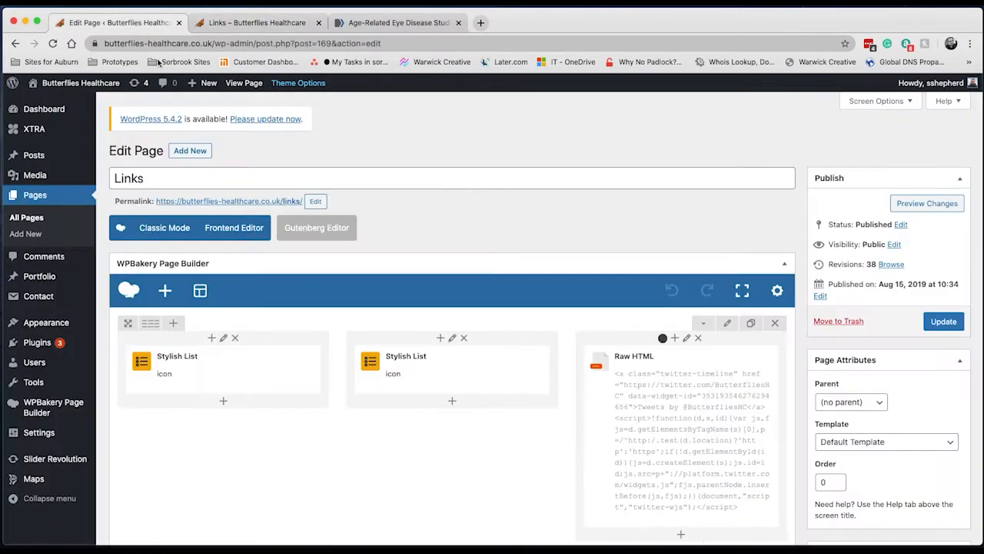
Open the settings of the first column's Stylish List and expand the Official AREDS2 site entry to show its image and link
mouse_move(230, 373)
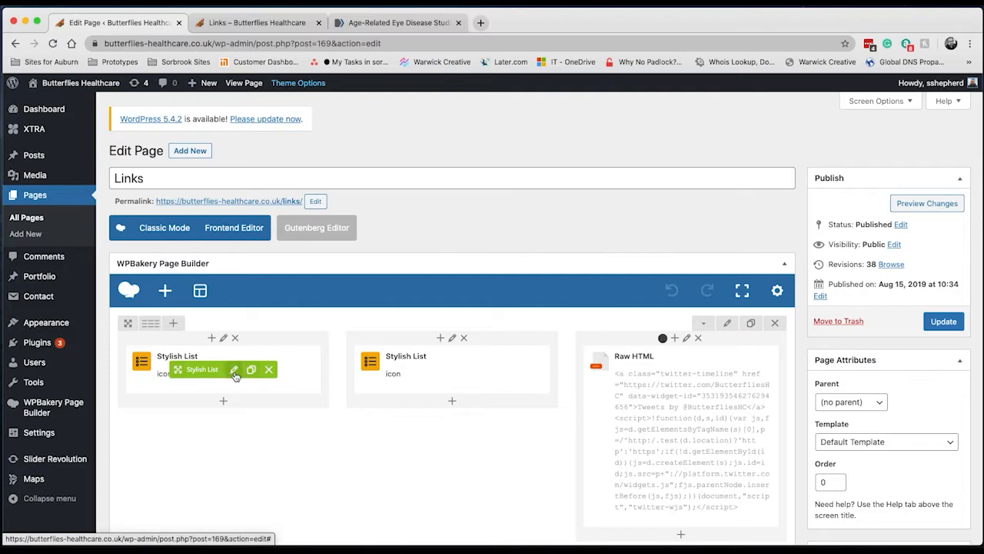
left_click(234, 370)
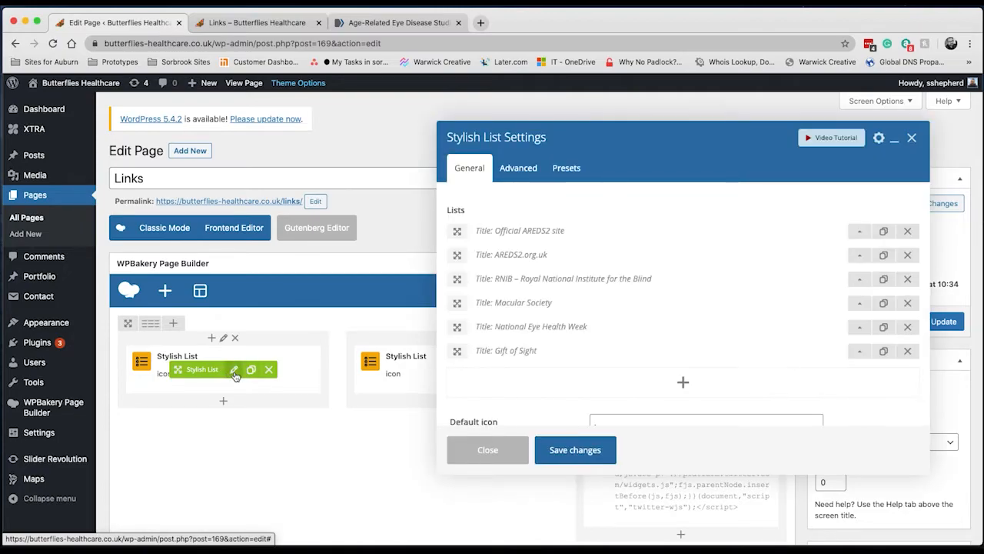
left_click_drag(710, 133, 609, 134)
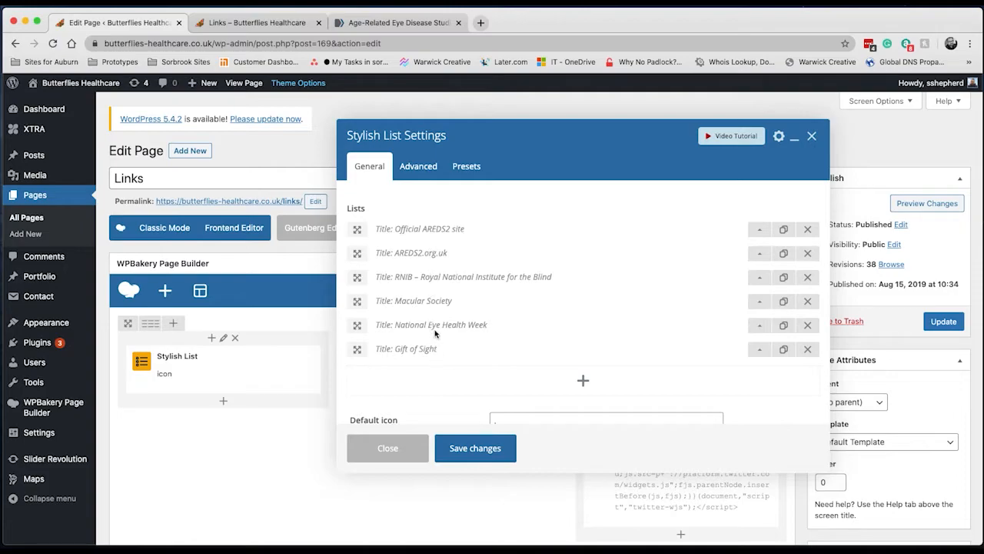
left_click(759, 230)
scroll(556, 385, "down", 1)
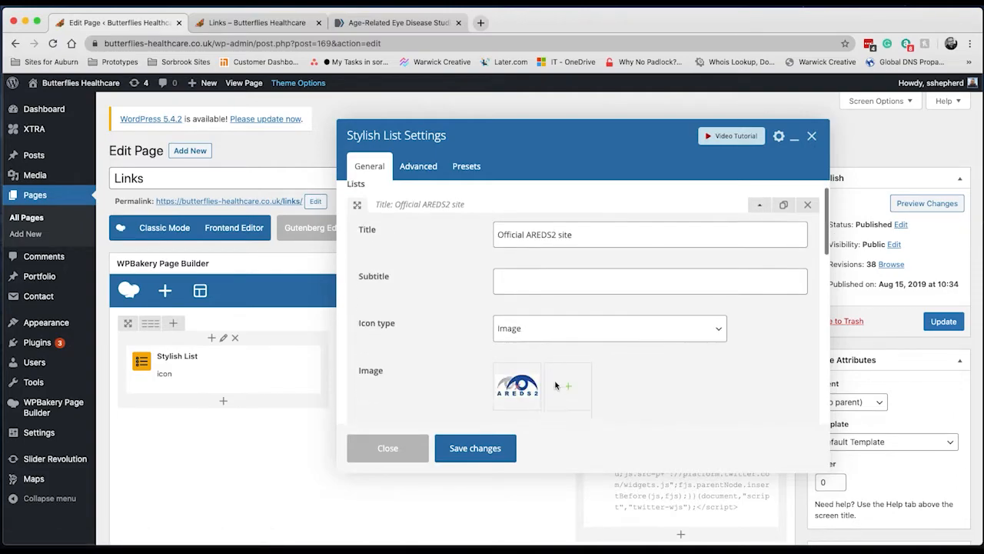
scroll(554, 354, "down", 2)
scroll(553, 323, "up", 3)
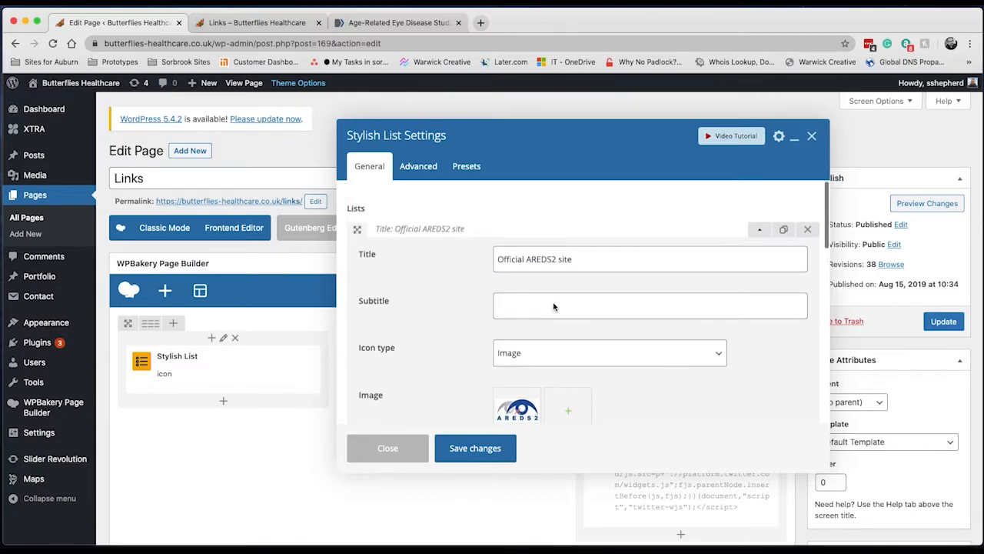
scroll(489, 386, "down", 2)
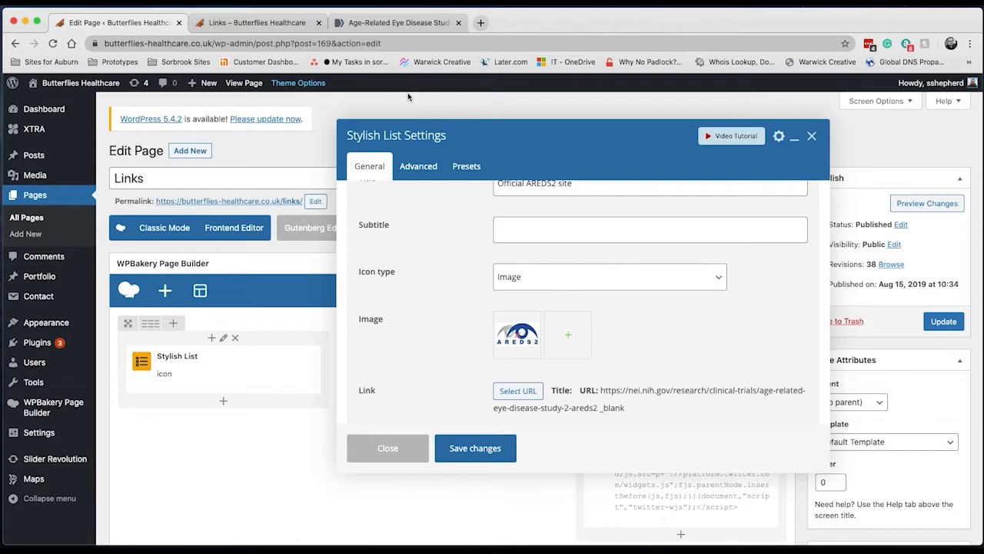
Compare the Official AREDS2 site entry's title, image and link settings with its appearance on the published Links page
left_click(257, 23)
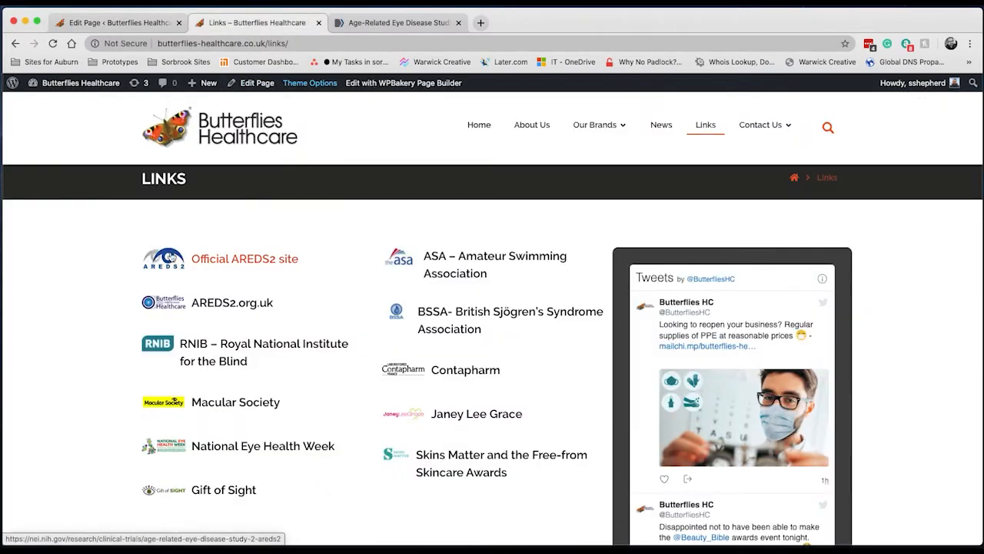
left_click(127, 24)
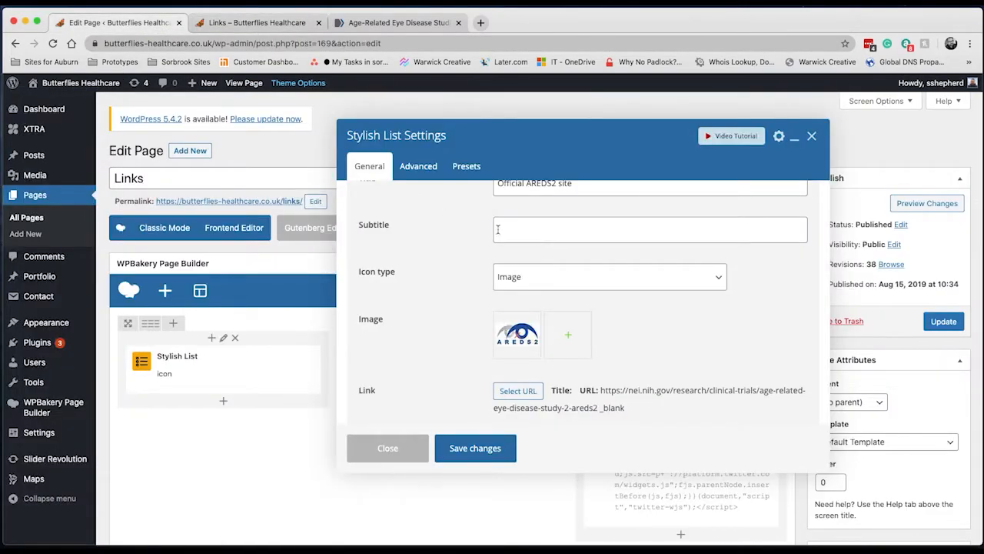
scroll(498, 231, "up", 2)
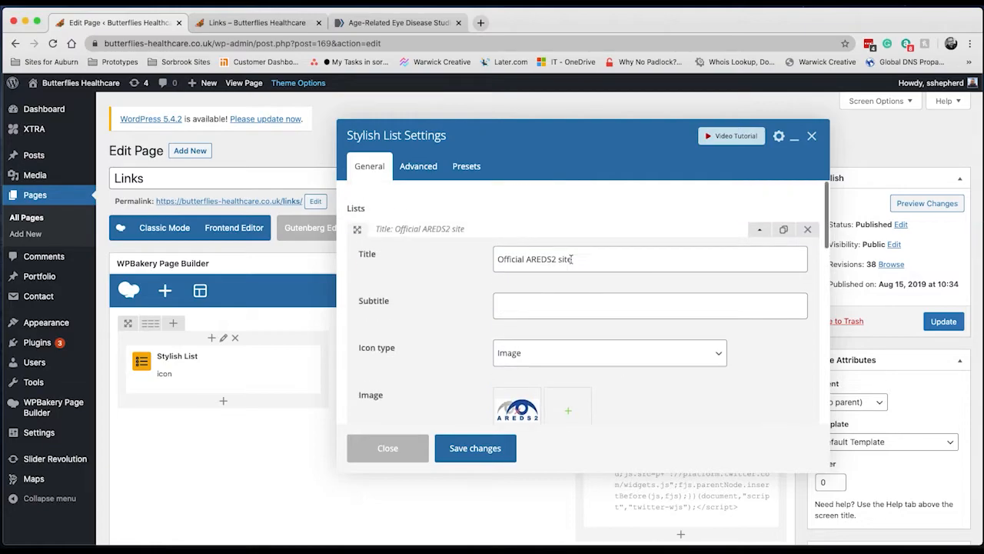
left_click(284, 28)
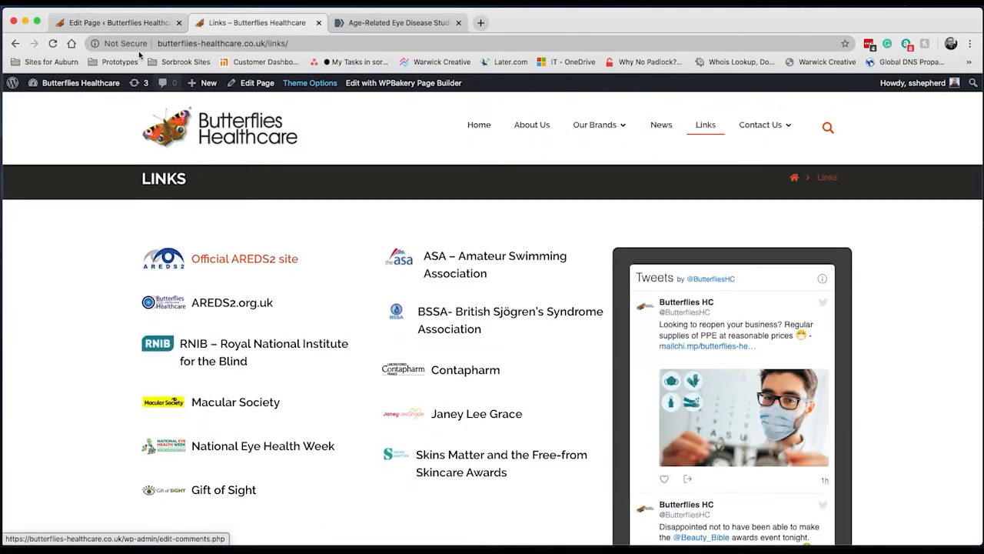
left_click(123, 25)
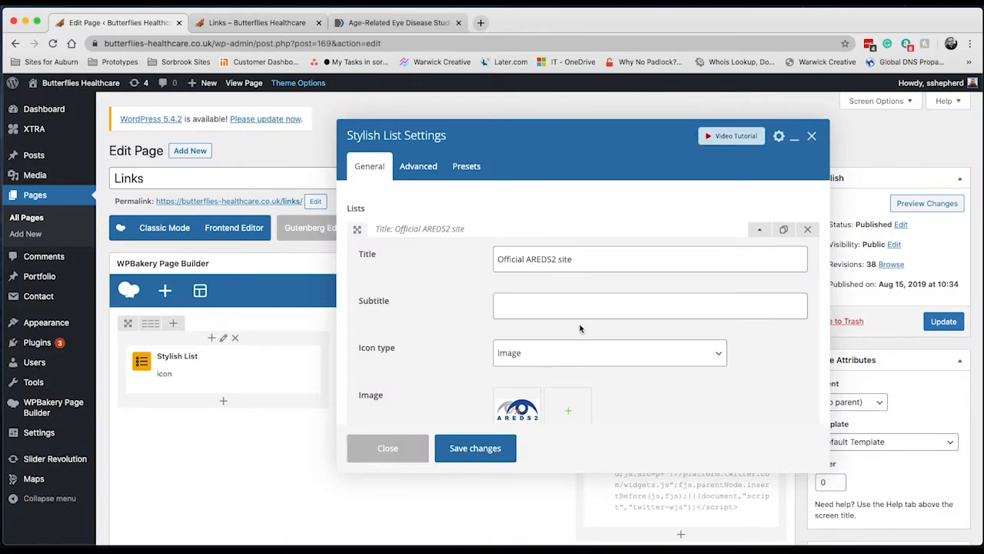
scroll(580, 328, "down", 4)
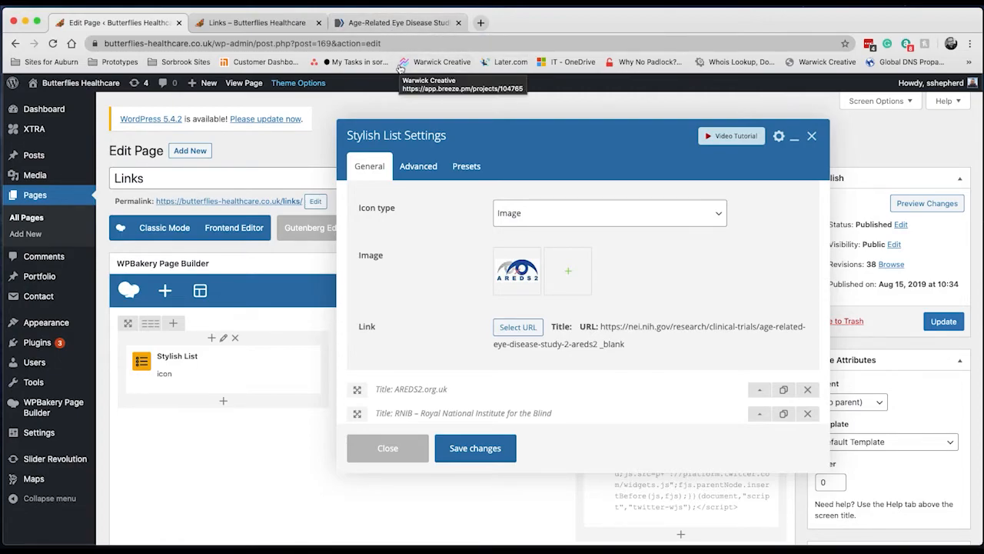
key("super+Tab")
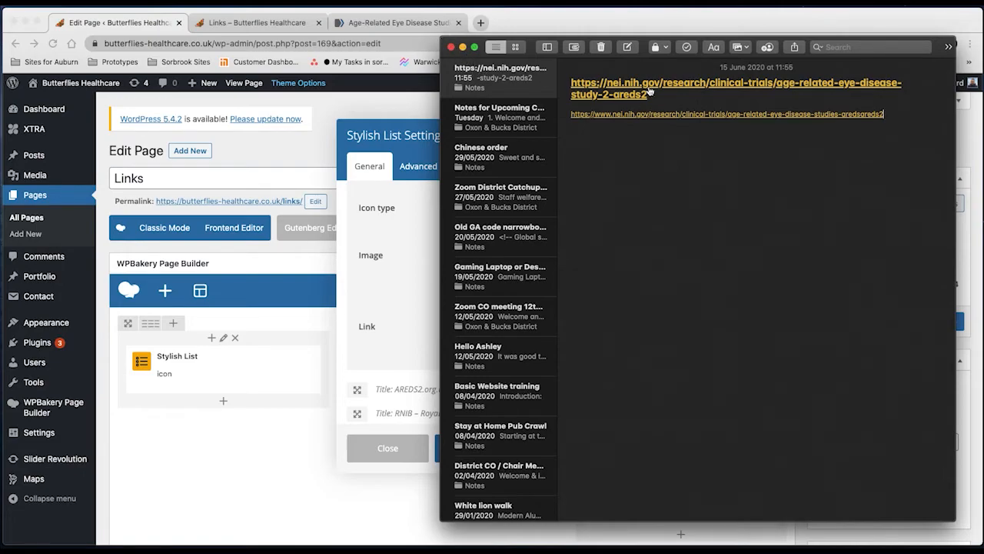
left_click_drag(884, 114, 572, 115)
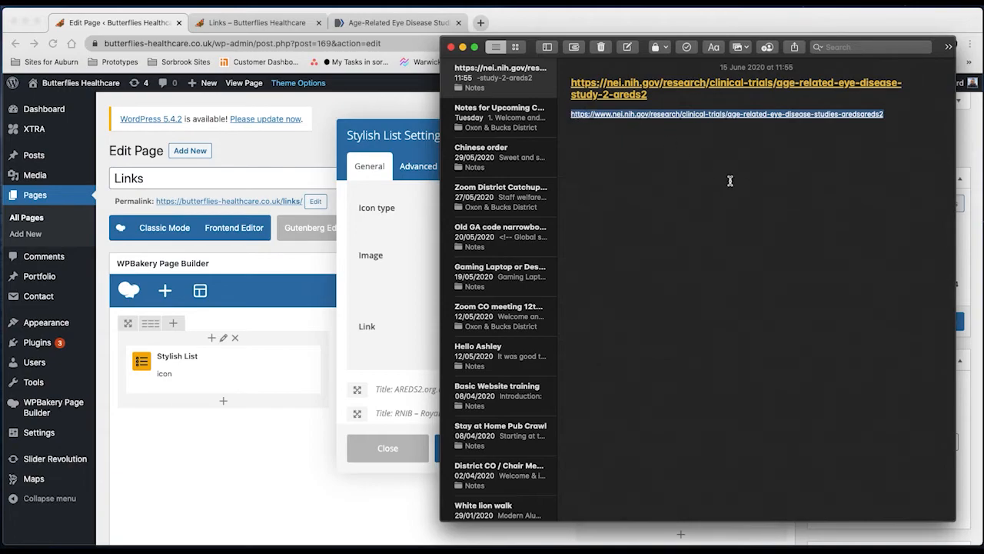
left_click(415, 112)
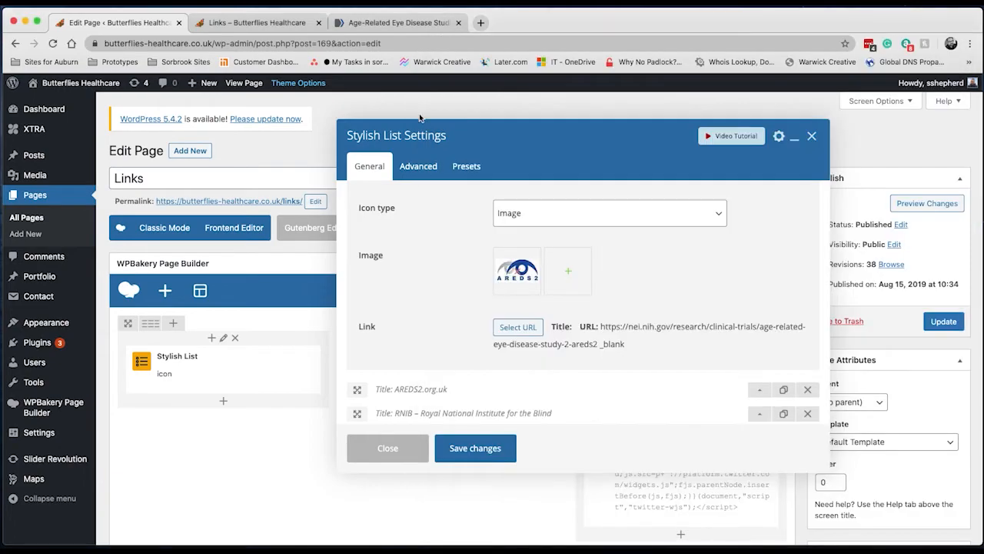
Replace the Official AREDS2 site entry's link URL with the copied age-related-eye-disease-studies-aredsareds2 address
scroll(514, 340, "down", 5)
scroll(514, 338, "up", 4)
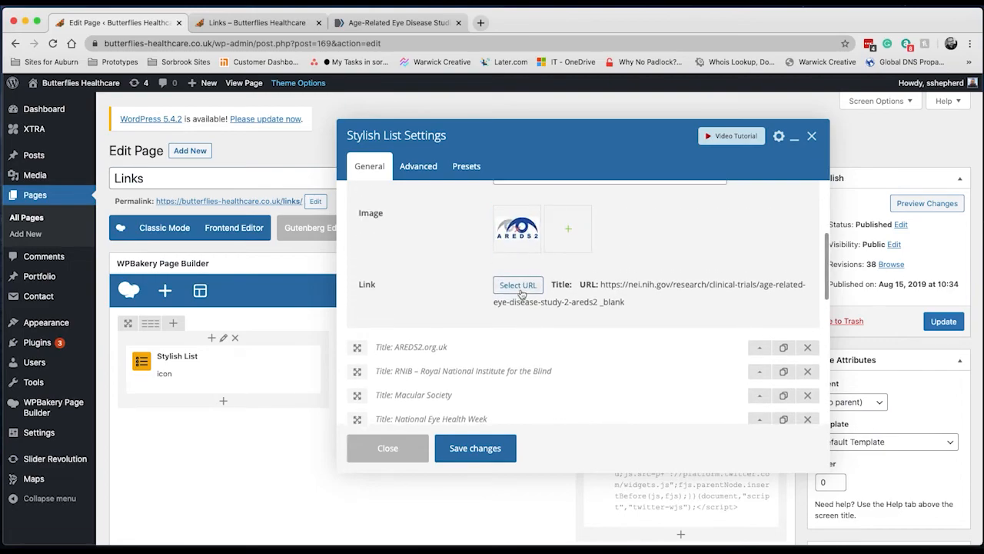
left_click(519, 345)
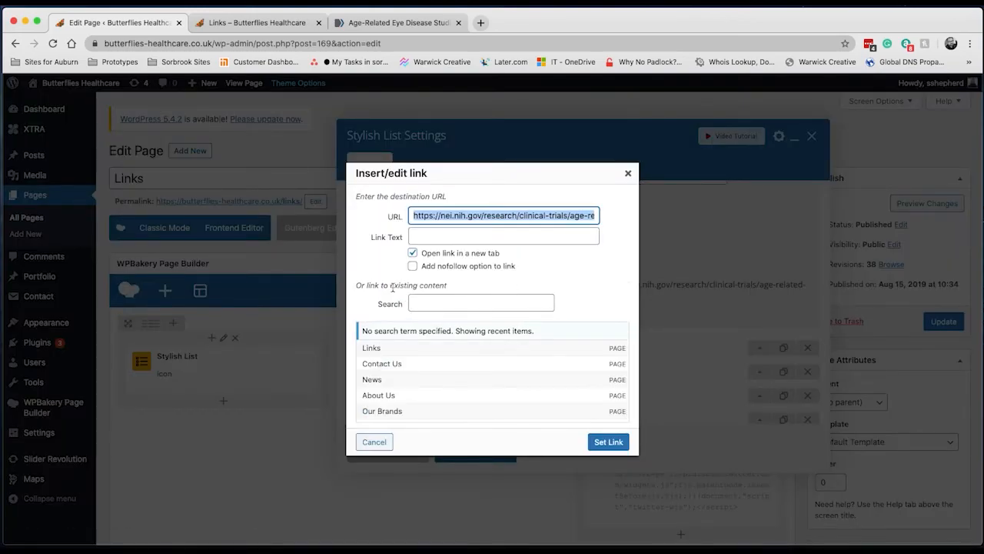
left_click(415, 216)
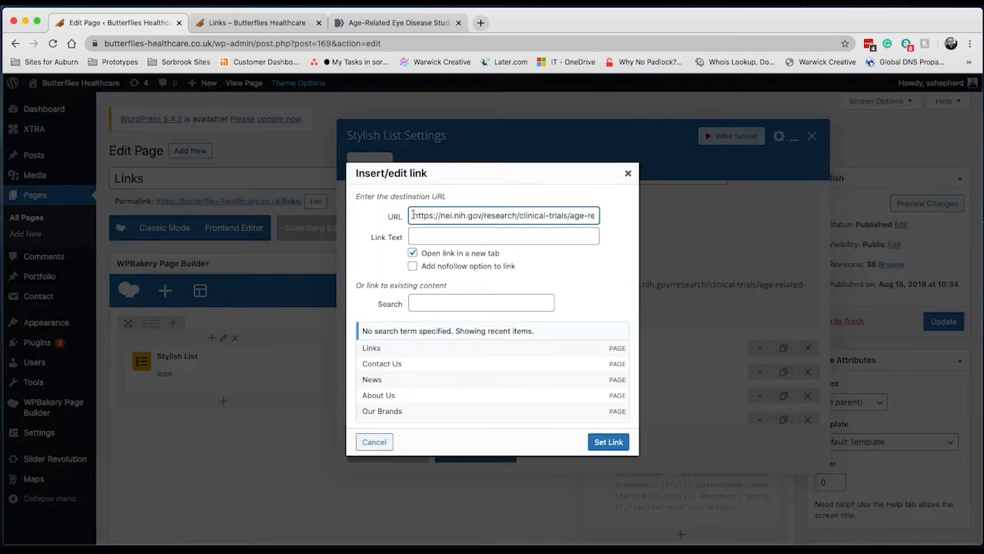
left_click_drag(586, 209, 704, 228)
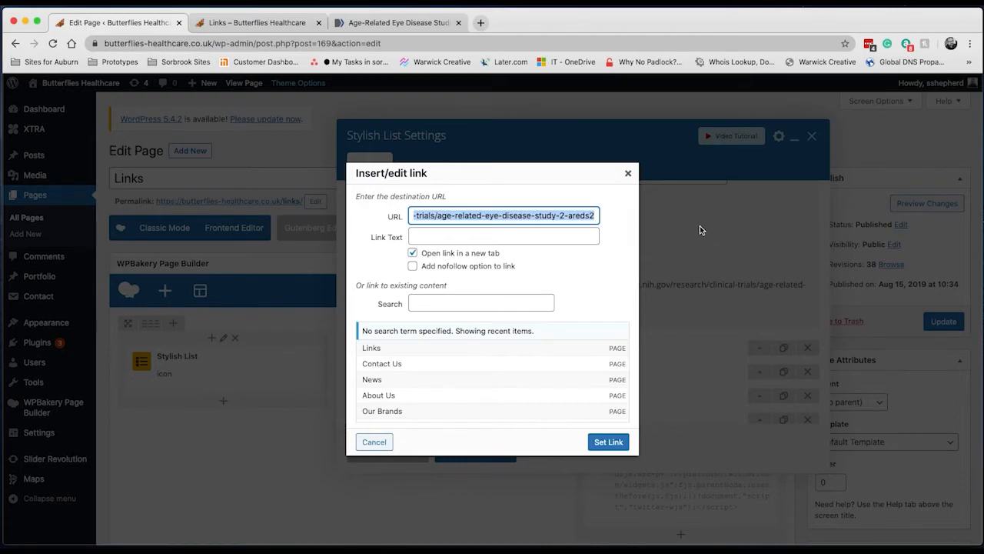
key("super+v")
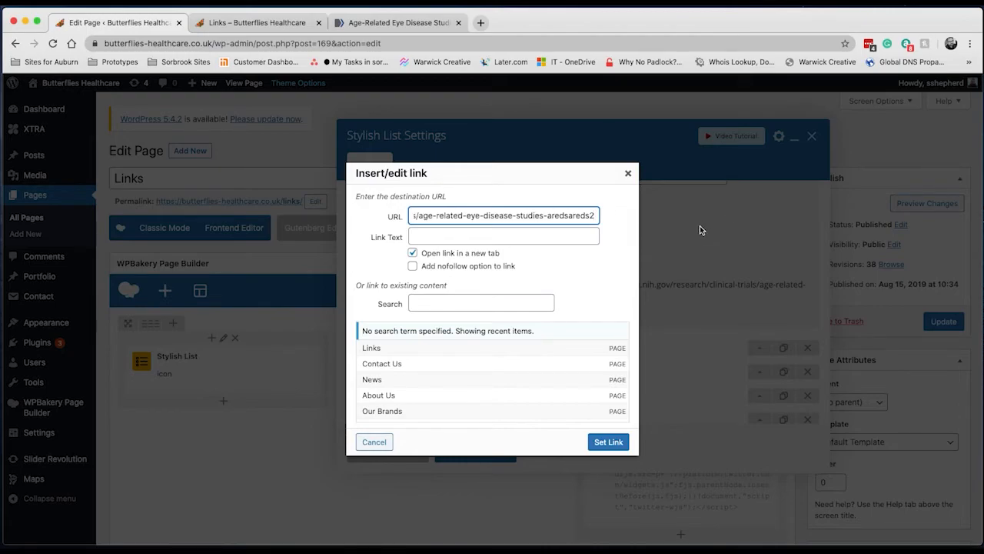
left_click(616, 444)
Save the Stylish List changes and update the Links page
left_click(476, 453)
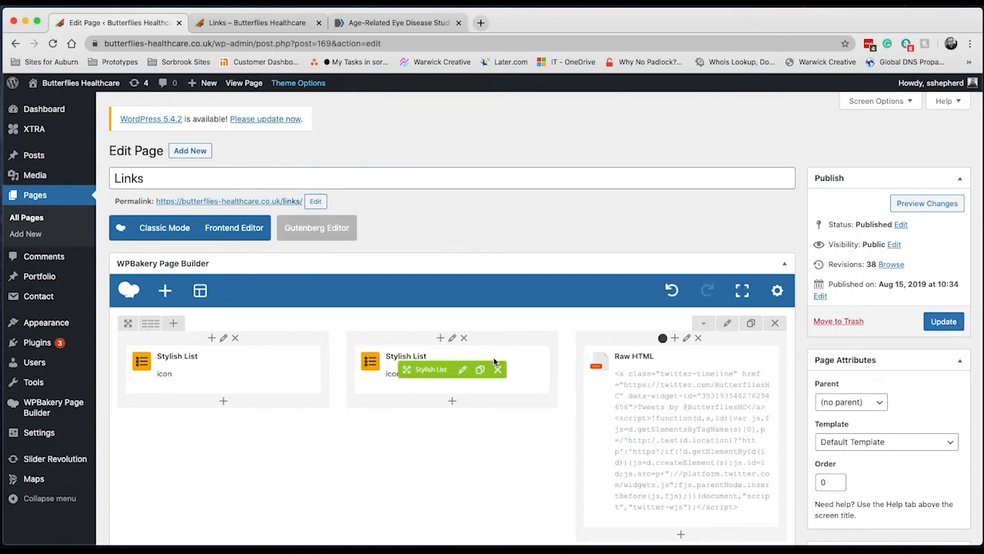
left_click(946, 321)
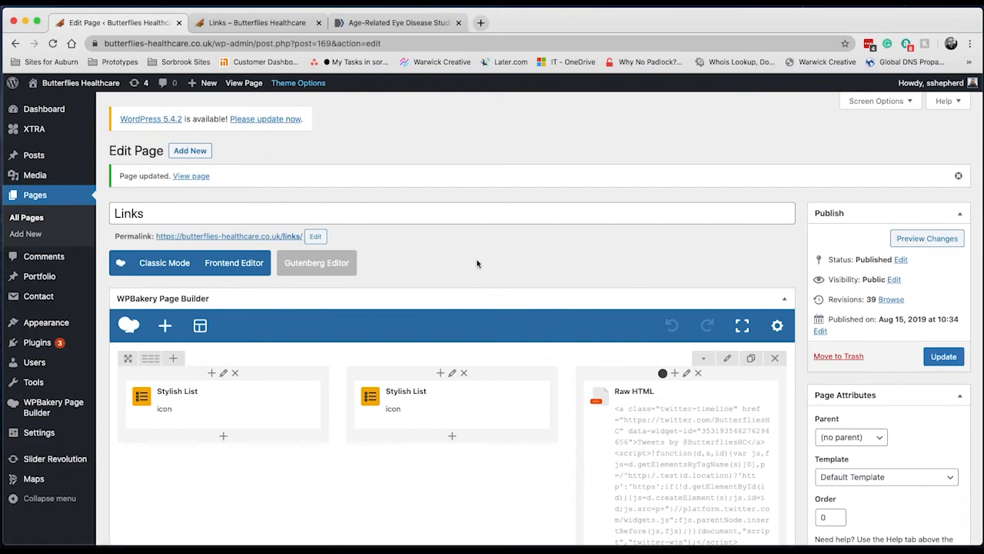
Reload the published Links page, test the Official AREDS2 site link against the National Eye Institute page already open, and return to Links
left_click(253, 24)
key("super+r")
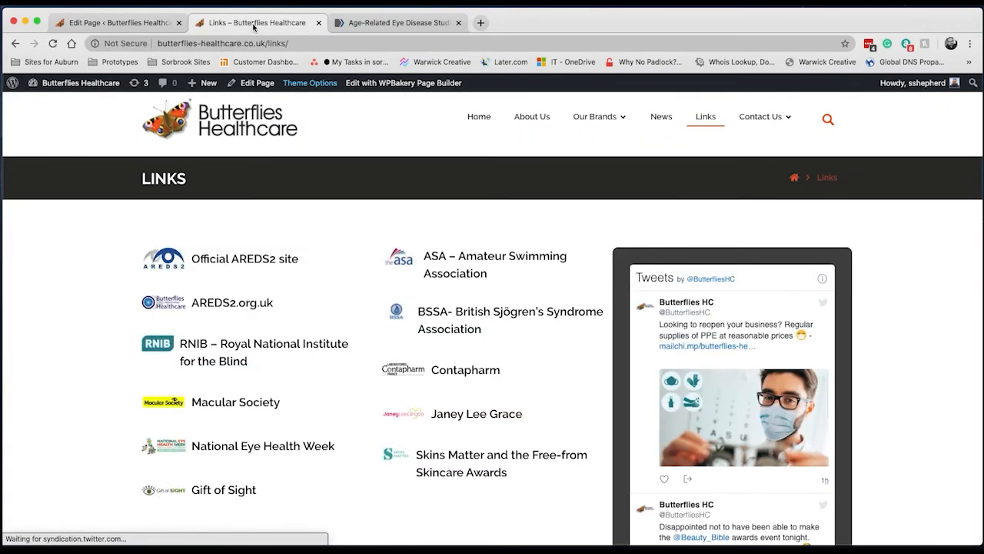
left_click(255, 262)
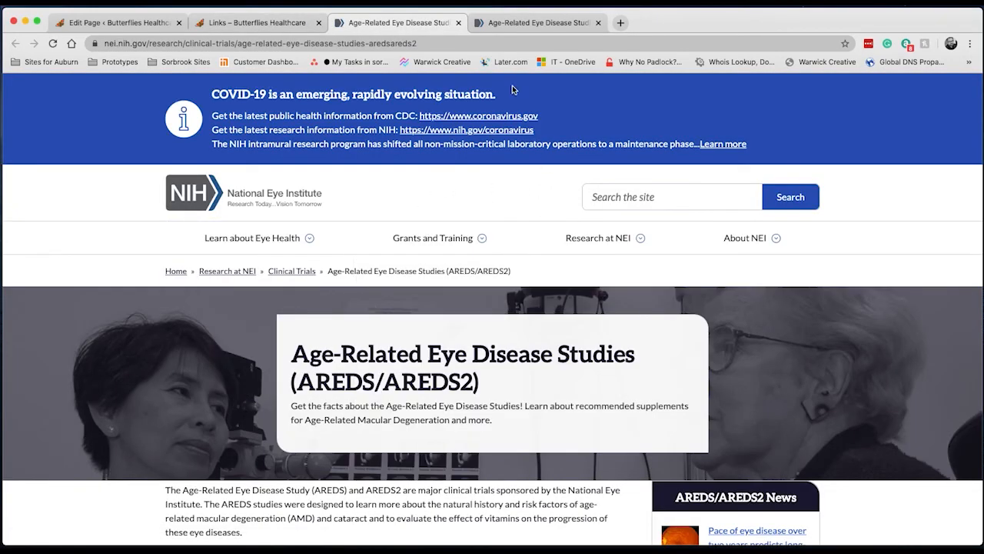
left_click(527, 27)
left_click(419, 31)
left_click(269, 25)
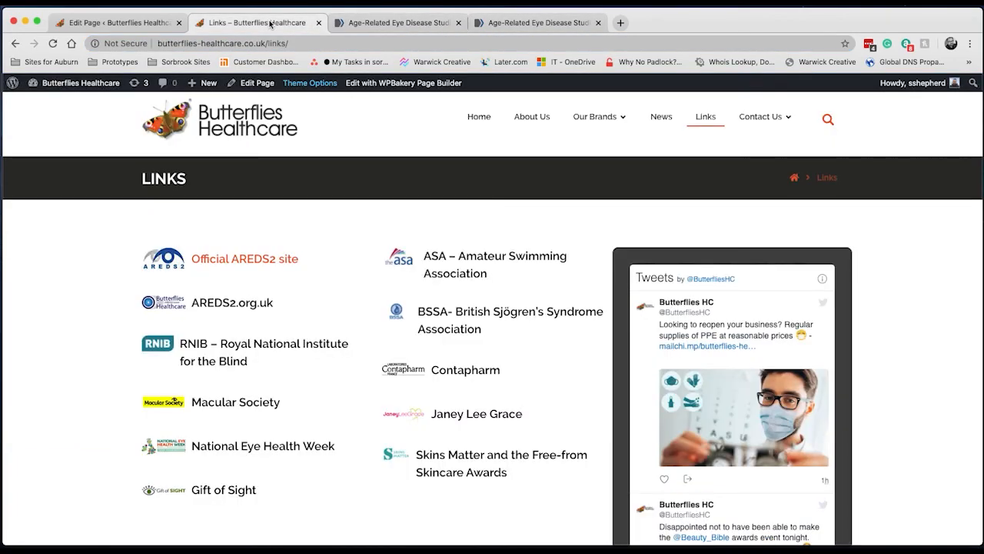